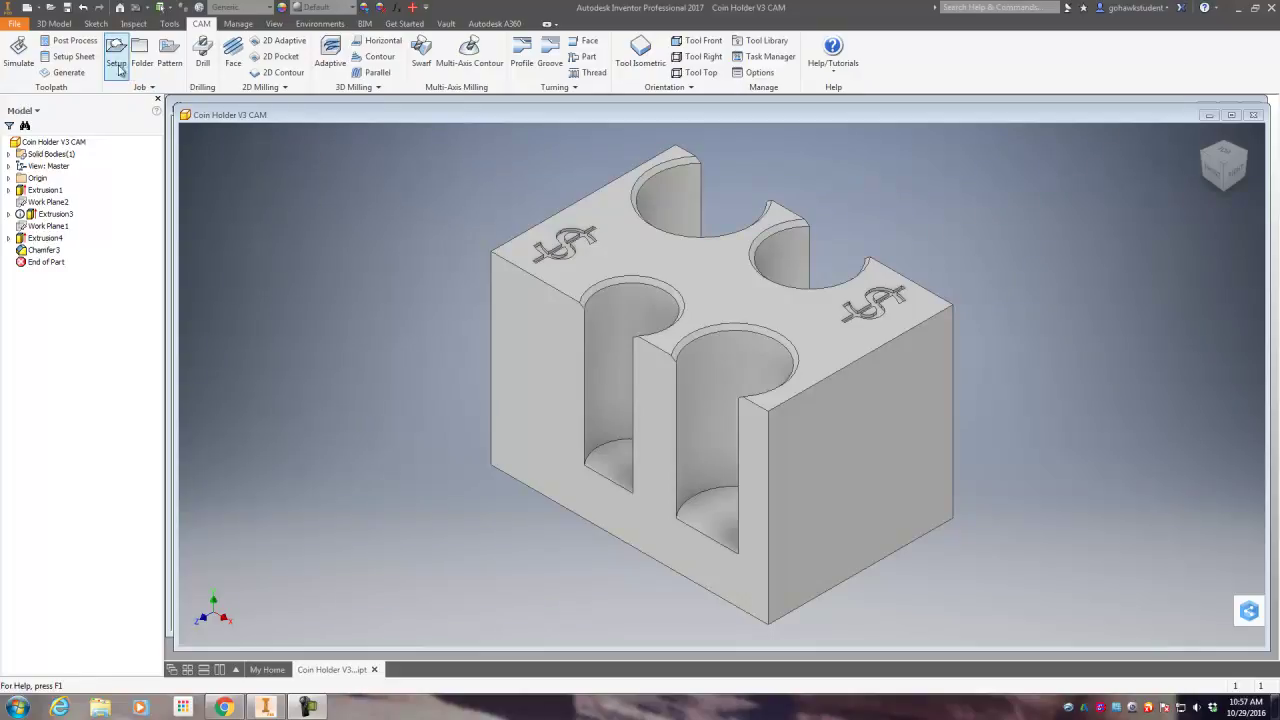
Create a milling setup and place its origin on the stock box's upper front corner beside the dollar sign.
{"action": "left_click", "coordinate": [116, 66]}
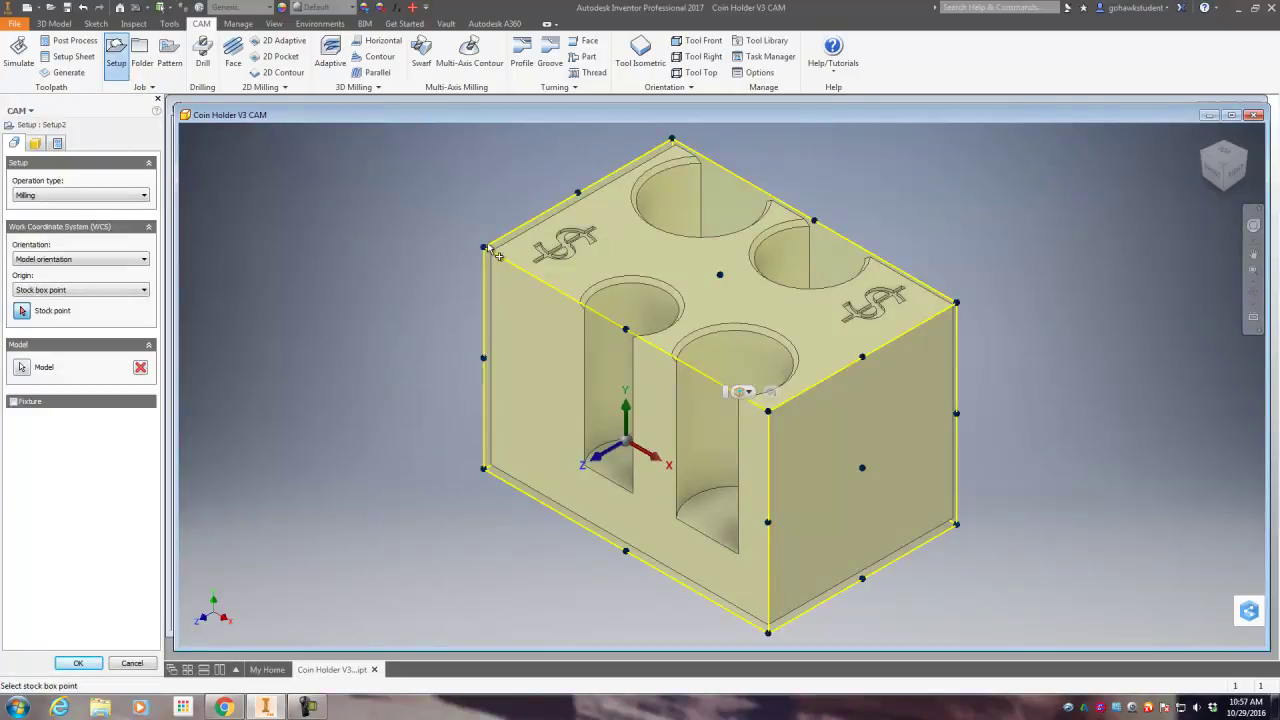
{"action": "middle_click_drag", "start_coordinate": [448, 295], "coordinate": [404, 306]}
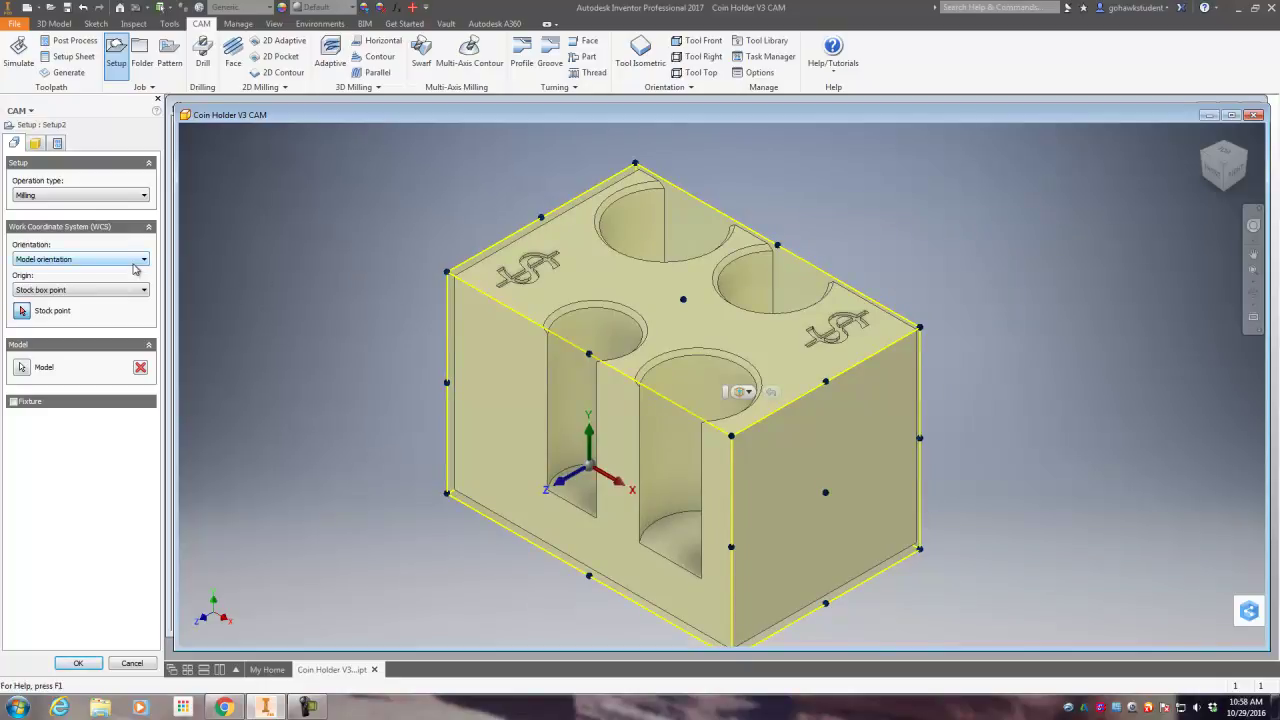
{"action": "left_click", "coordinate": [449, 275]}
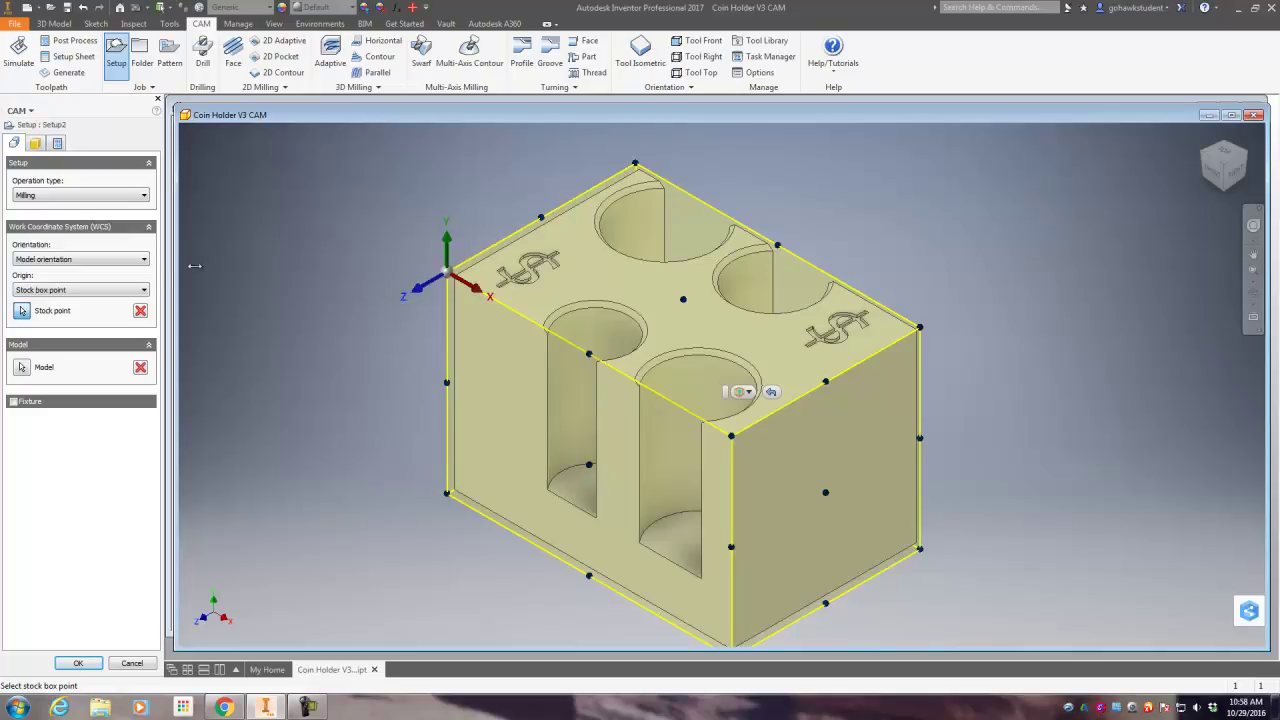
Orient the coordinate system by Z axis/plane and X axis, using the block's vertical corner edge as Z, flipped to point upward.
{"action": "left_click", "coordinate": [140, 264]}
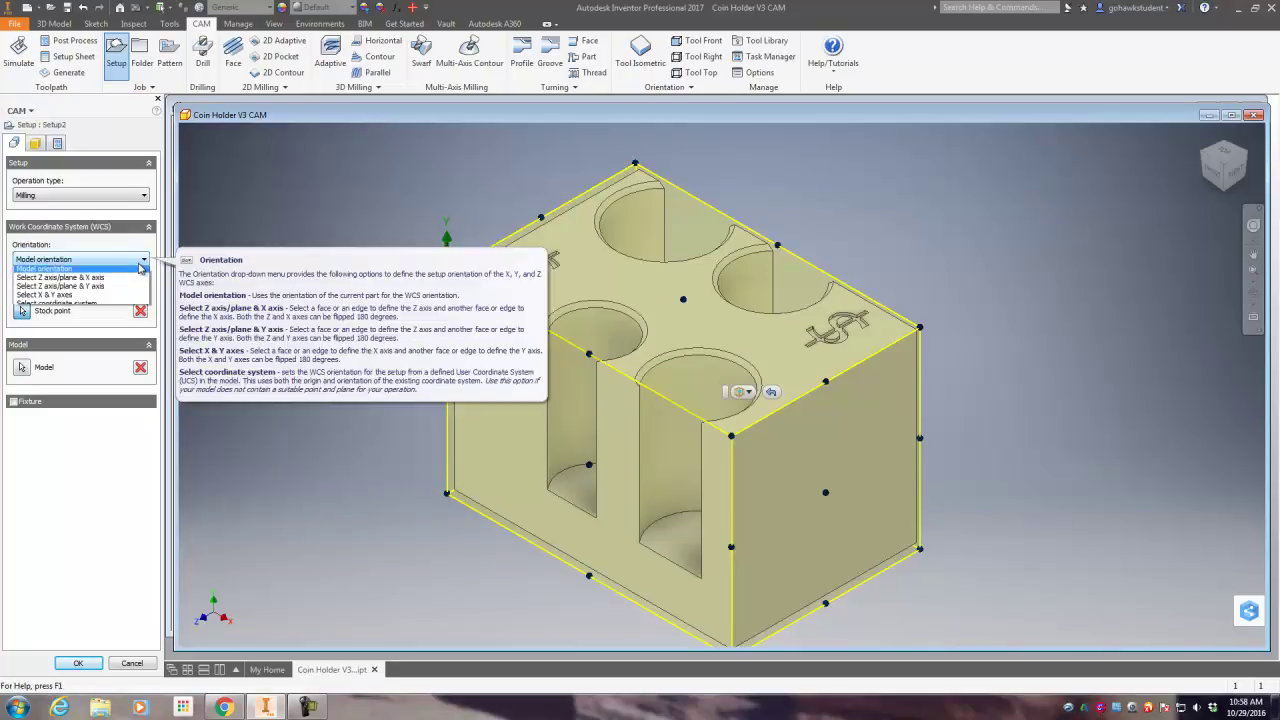
{"action": "left_click", "coordinate": [77, 281]}
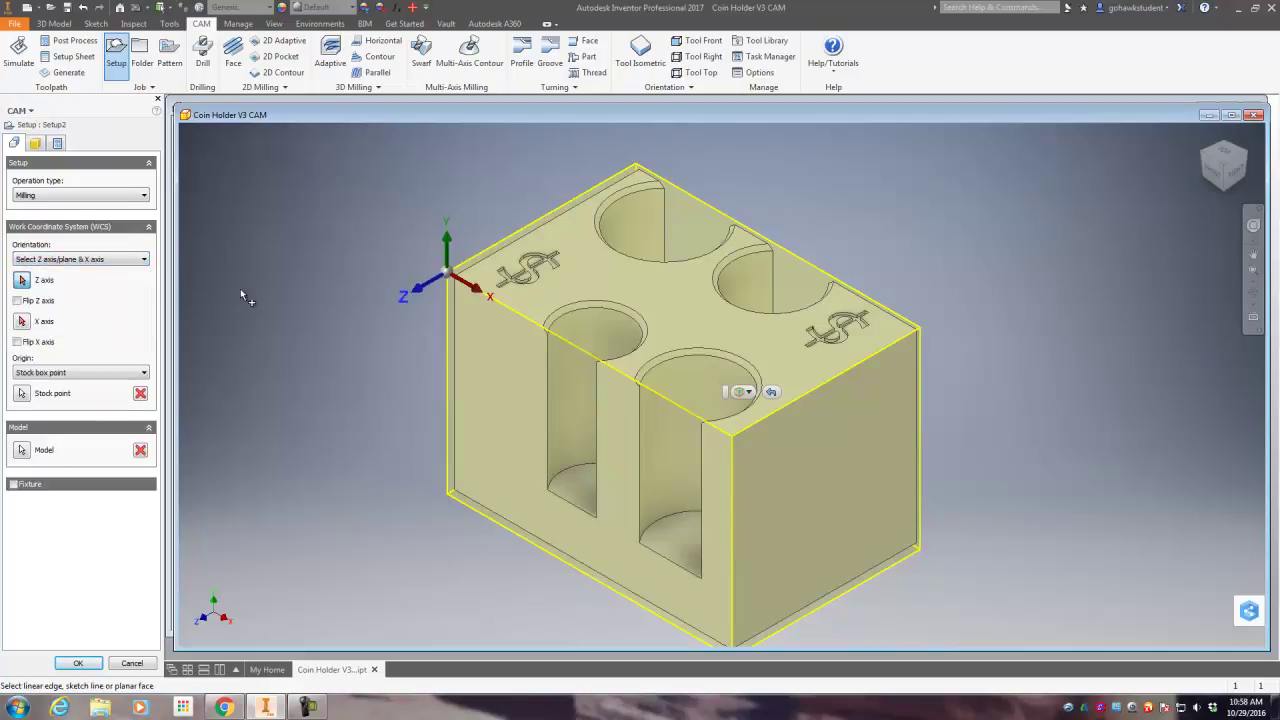
{"action": "left_click", "coordinate": [27, 285]}
{"action": "left_click", "coordinate": [455, 360]}
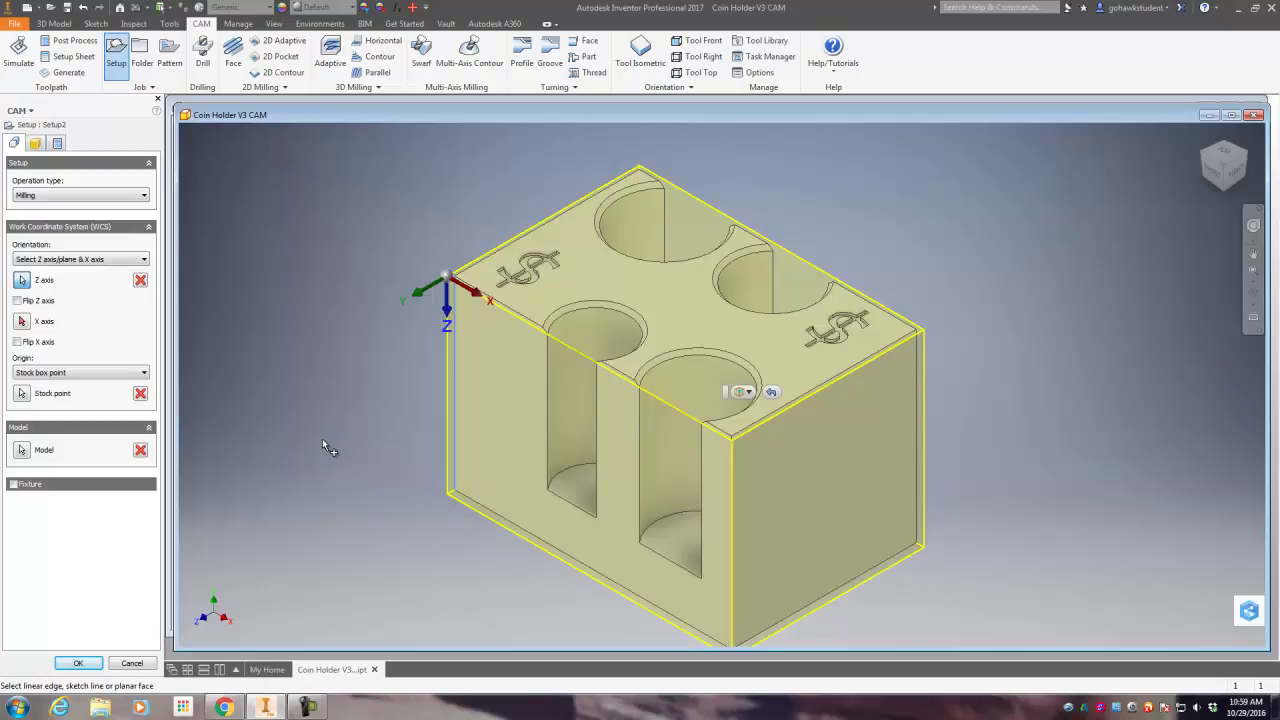
{"action": "left_click", "coordinate": [17, 300]}
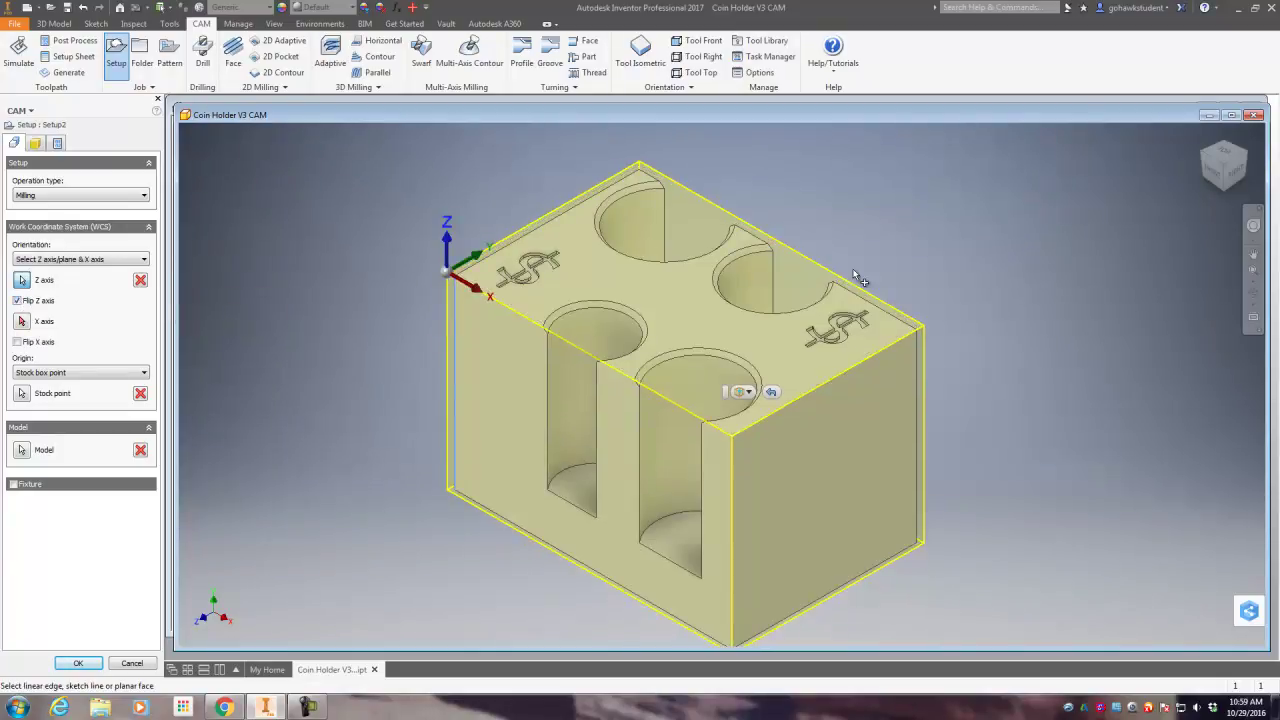
Align the X axis with the block's short top edge at the origin corner and flip it to point inward along the edge.
{"action": "left_click", "coordinate": [1227, 153]}
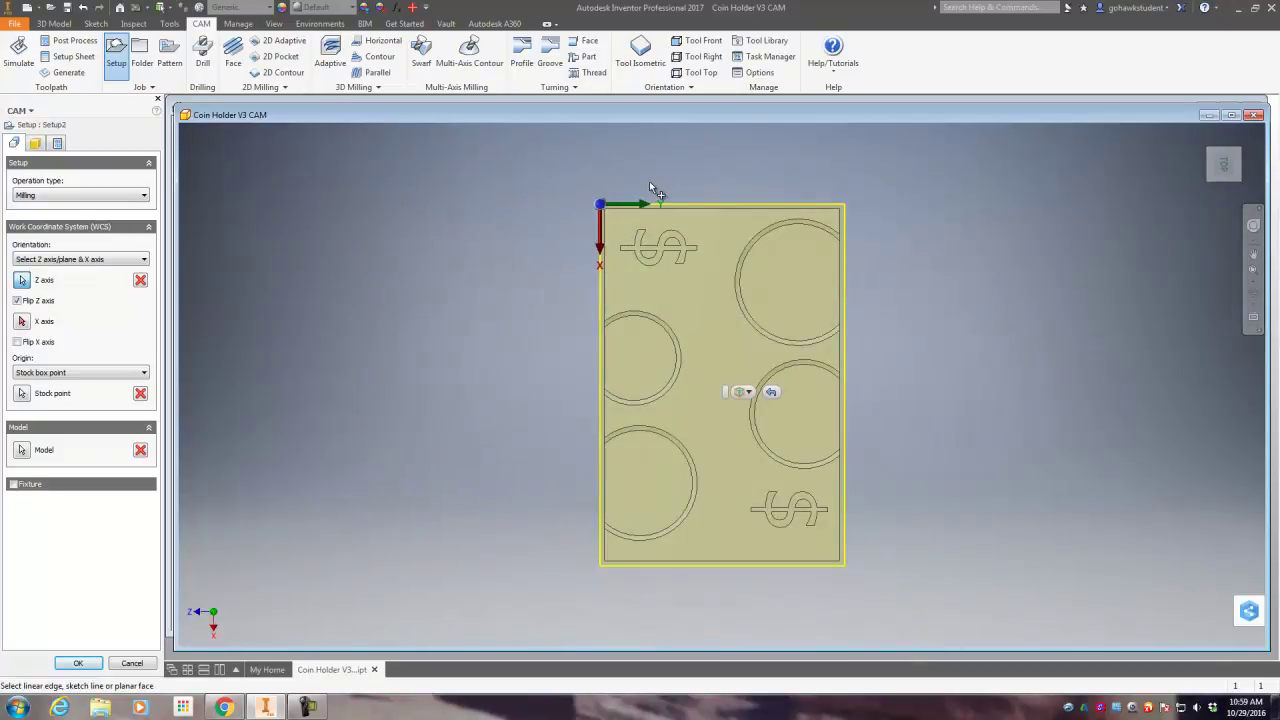
{"action": "scroll", "coordinate": [643, 220], "scroll_direction": "up", "scroll_amount": 3}
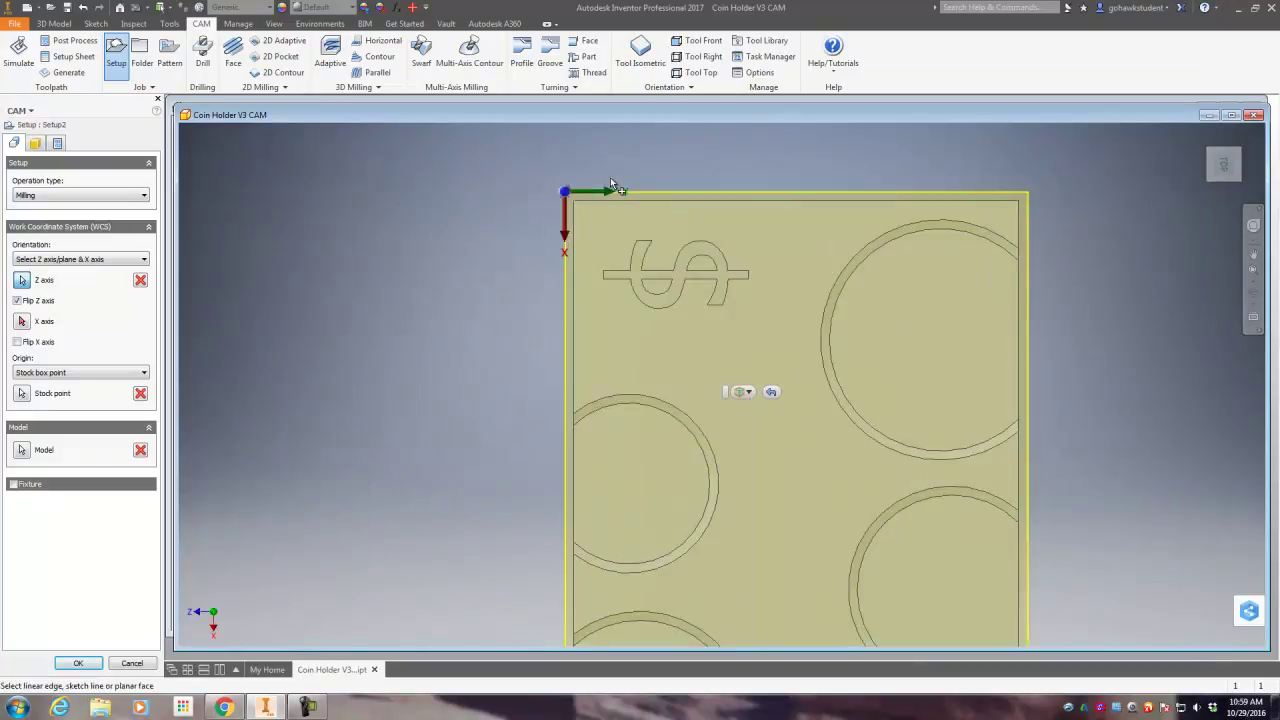
{"action": "left_click", "coordinate": [22, 321]}
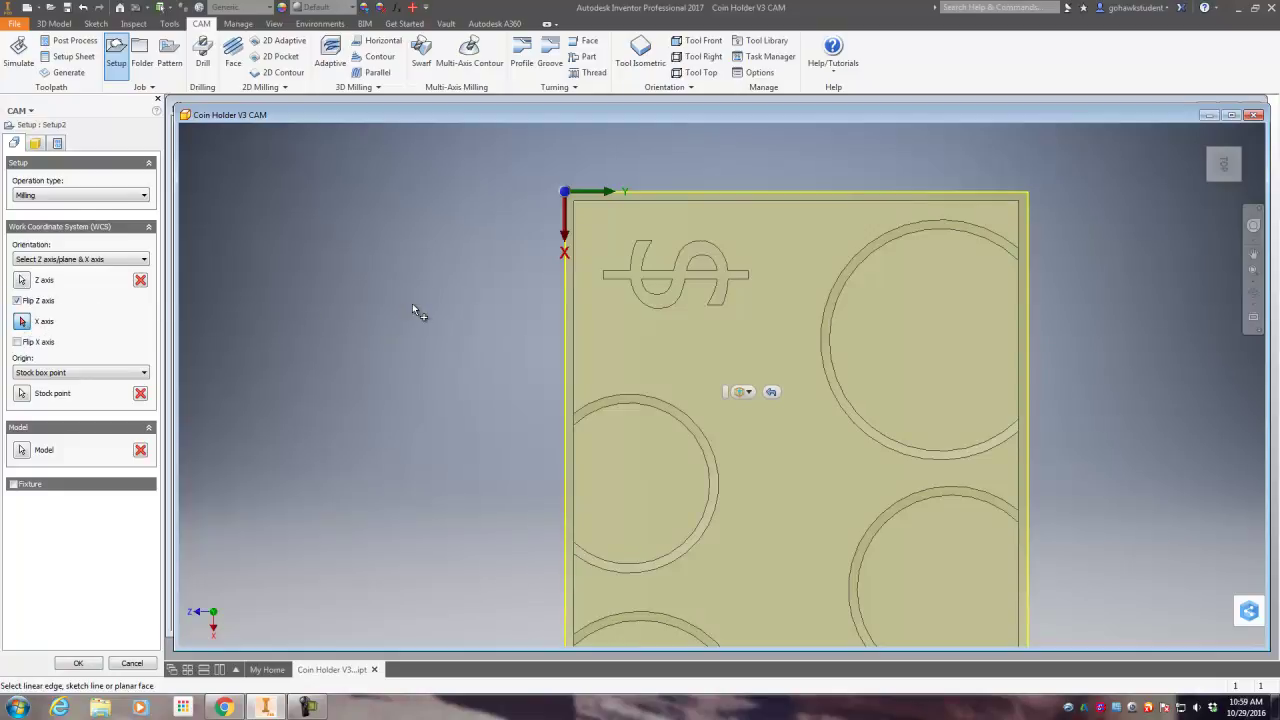
{"action": "left_click", "coordinate": [651, 205]}
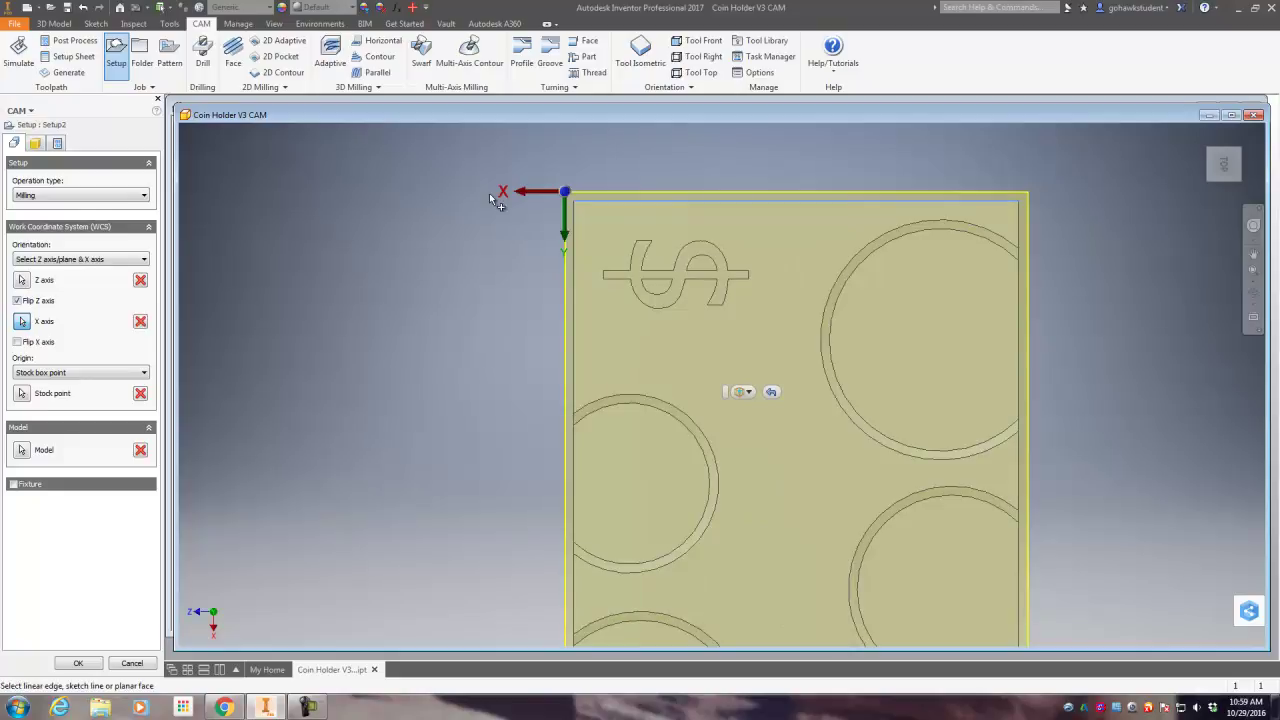
{"action": "left_click", "coordinate": [1204, 136]}
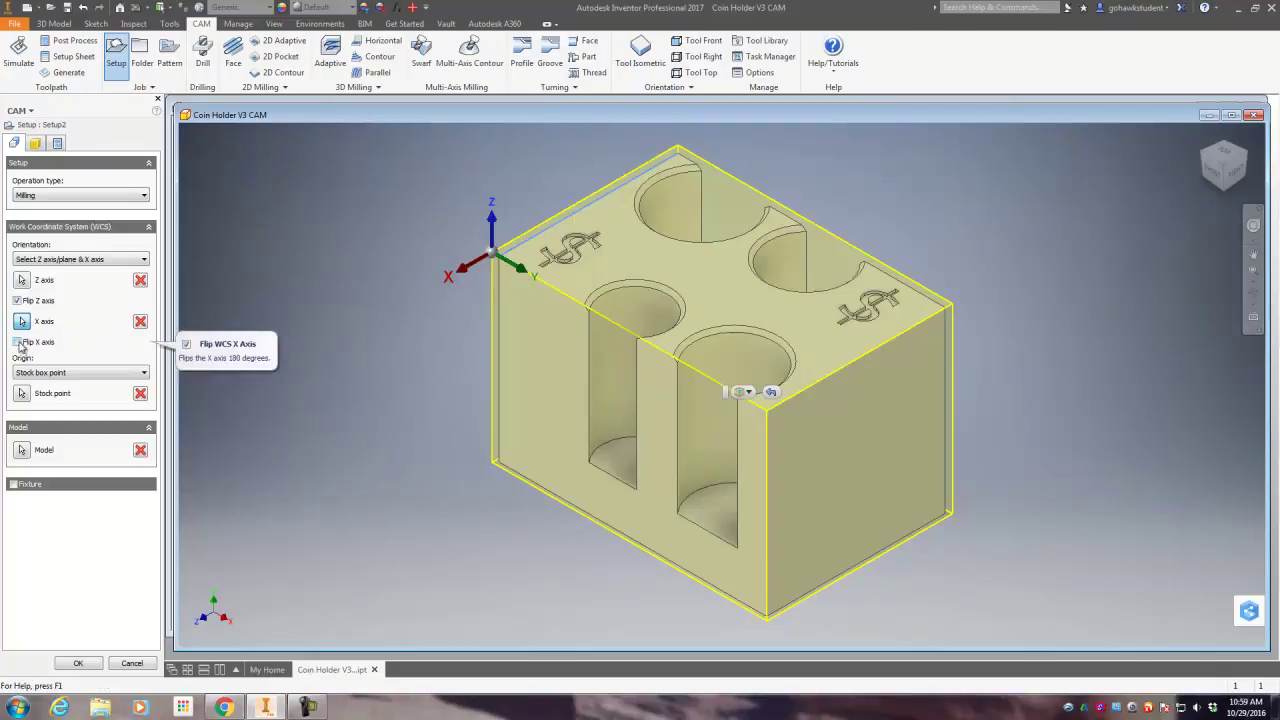
{"action": "left_click", "coordinate": [18, 343]}
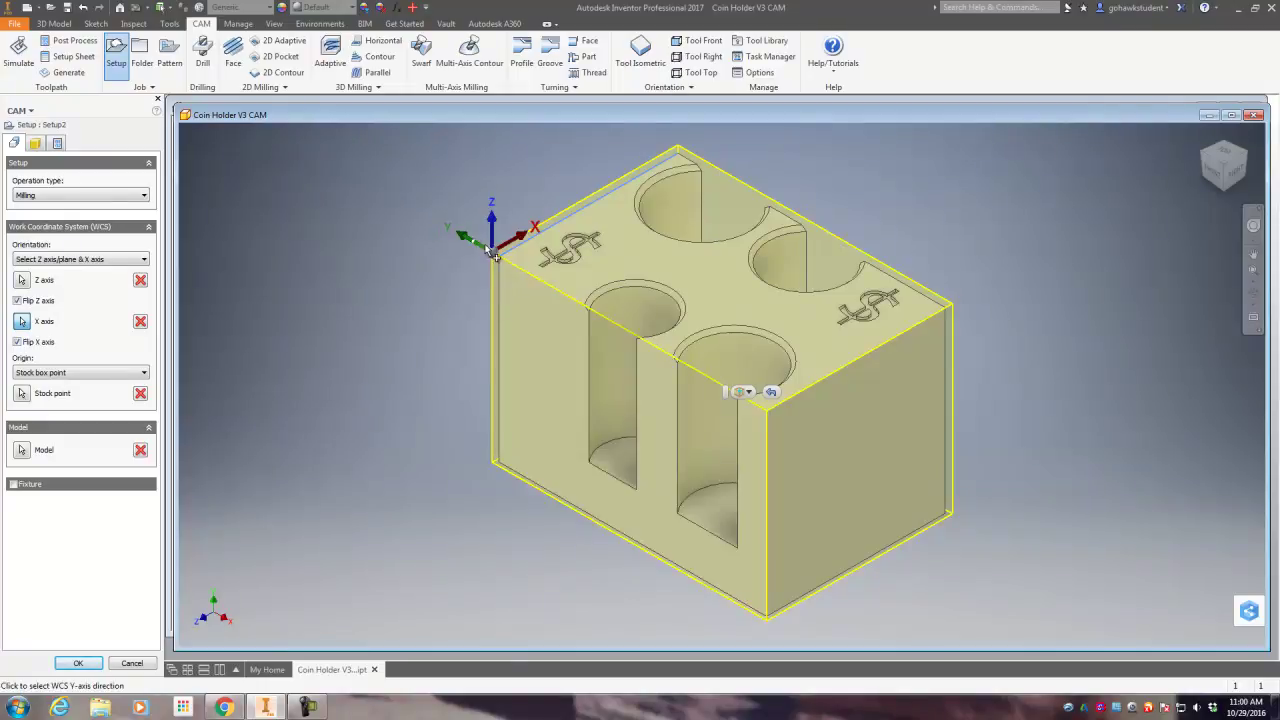
{"action": "left_click", "coordinate": [21, 394]}
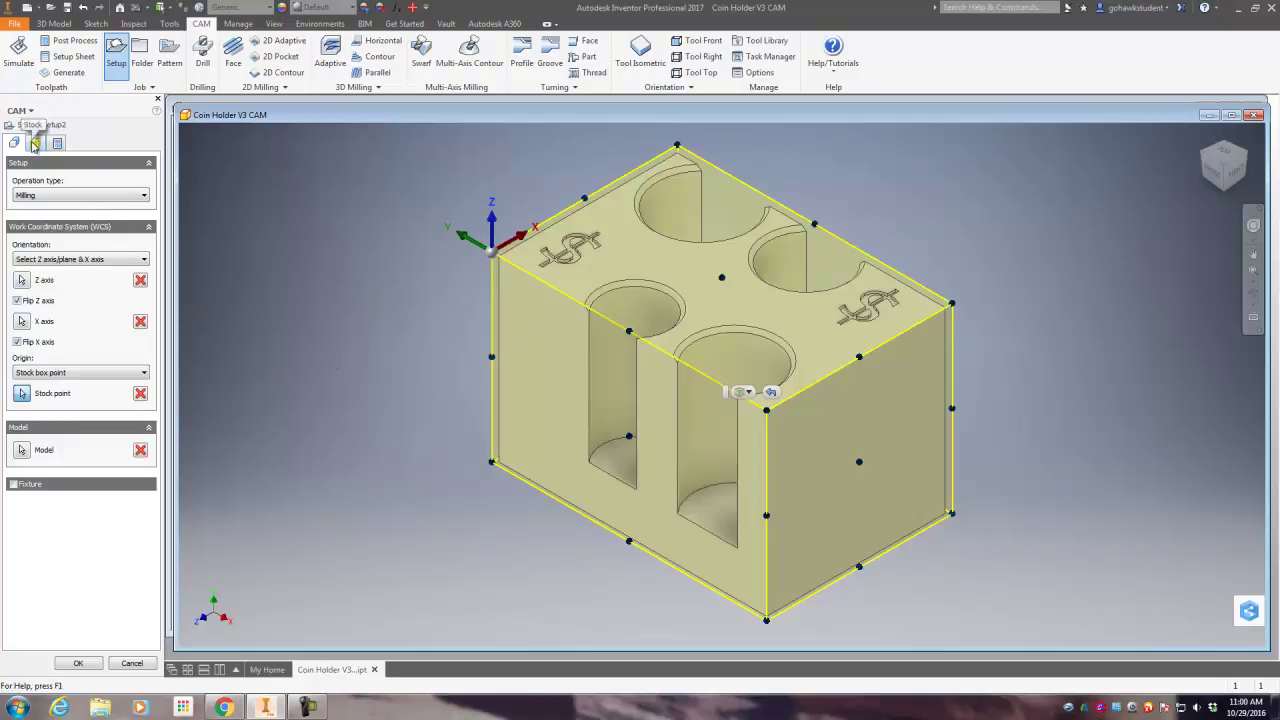
Set the stock offset mode to No additional stock and accept the setup.
{"action": "left_click", "coordinate": [34, 144]}
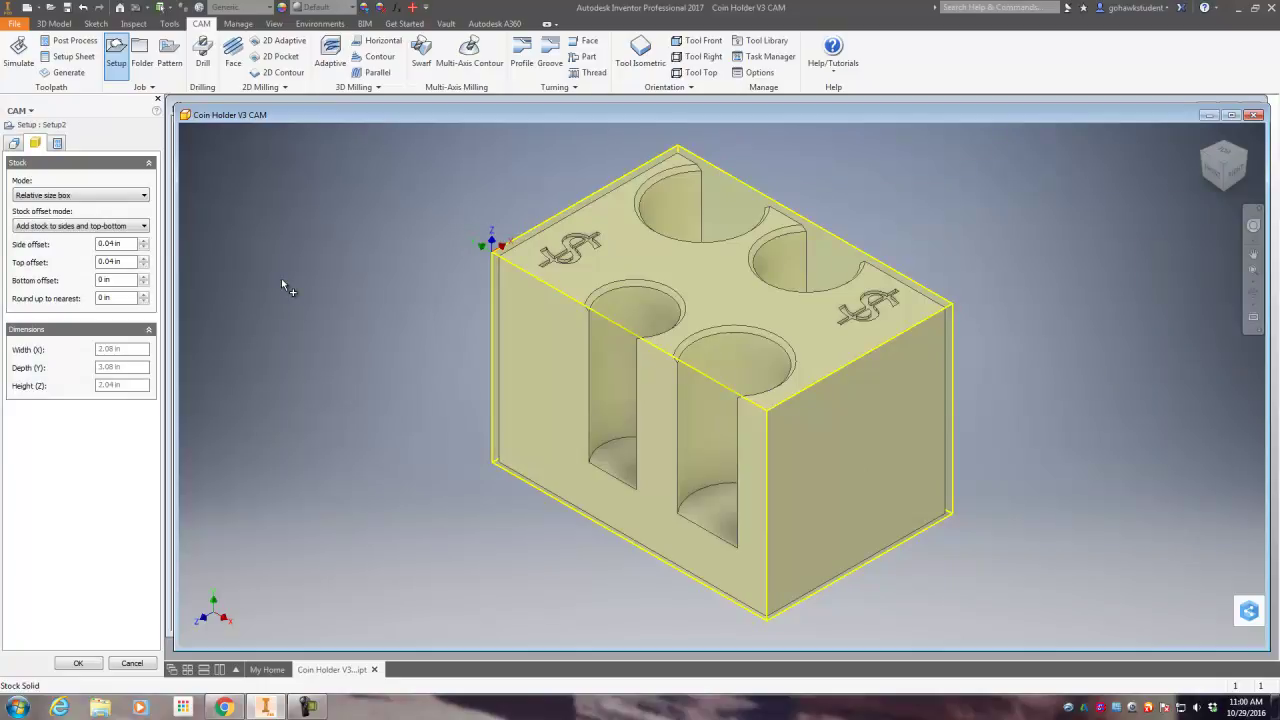
{"action": "left_click", "coordinate": [98, 230]}
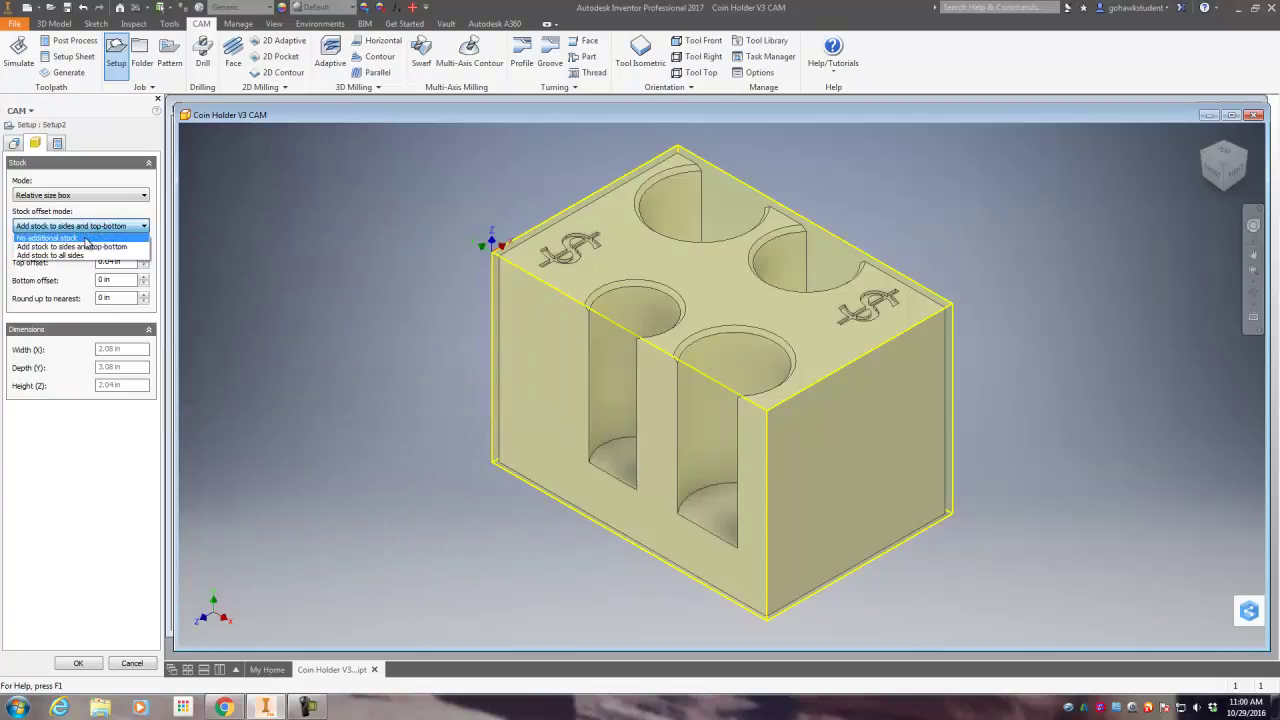
{"action": "left_click", "coordinate": [86, 243]}
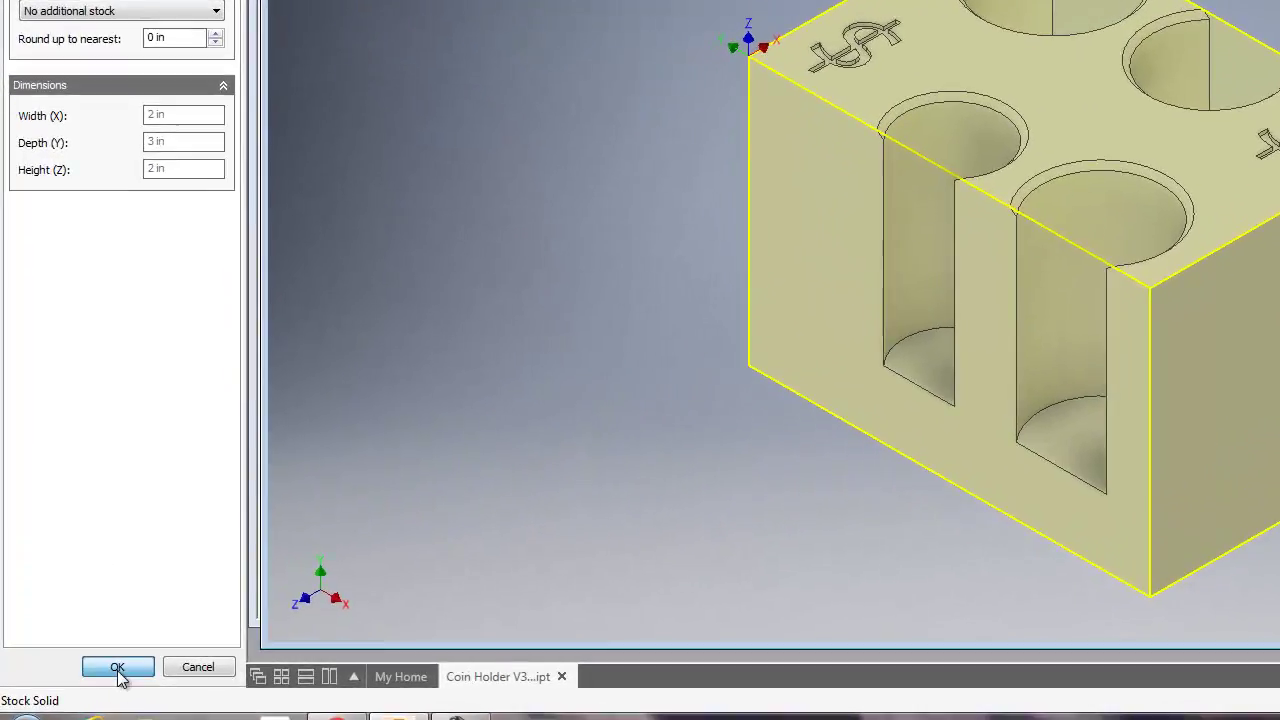
{"action": "left_click", "coordinate": [118, 668]}
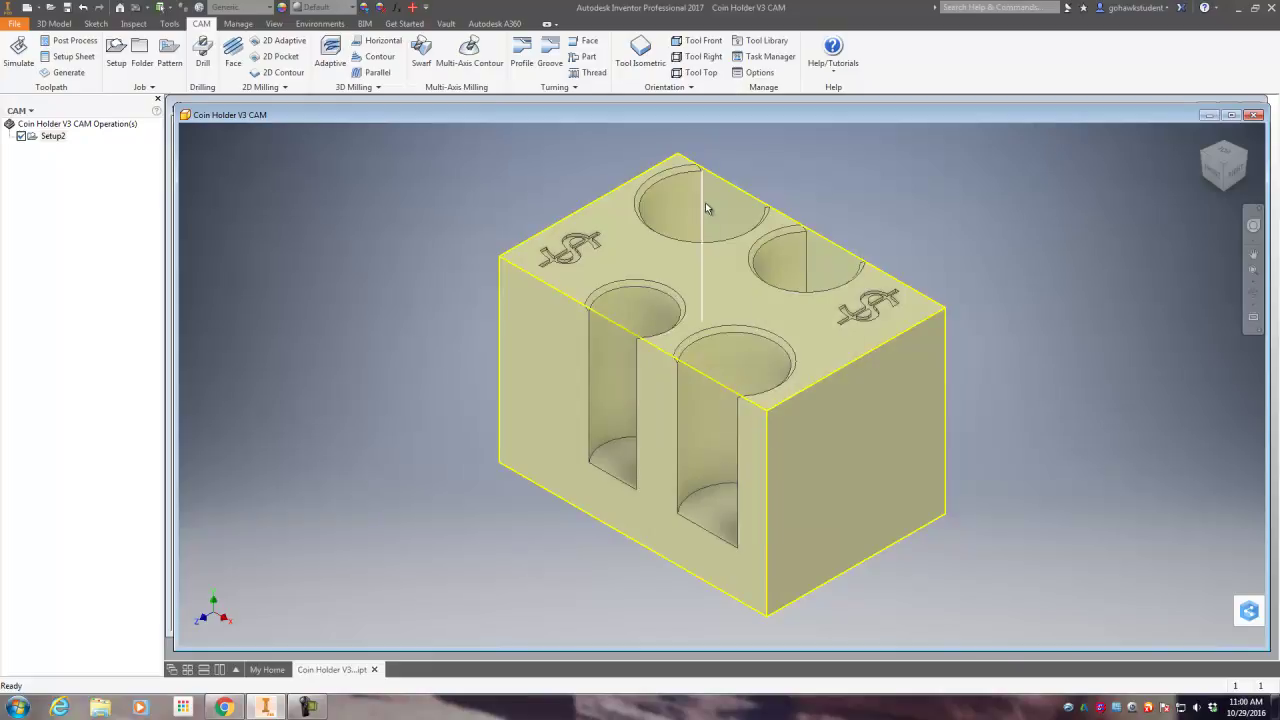
Start a 2D Contour operation with the #1 - Ø1/2" flat mill from the Tormach Tools library.
{"action": "left_click", "coordinate": [283, 74]}
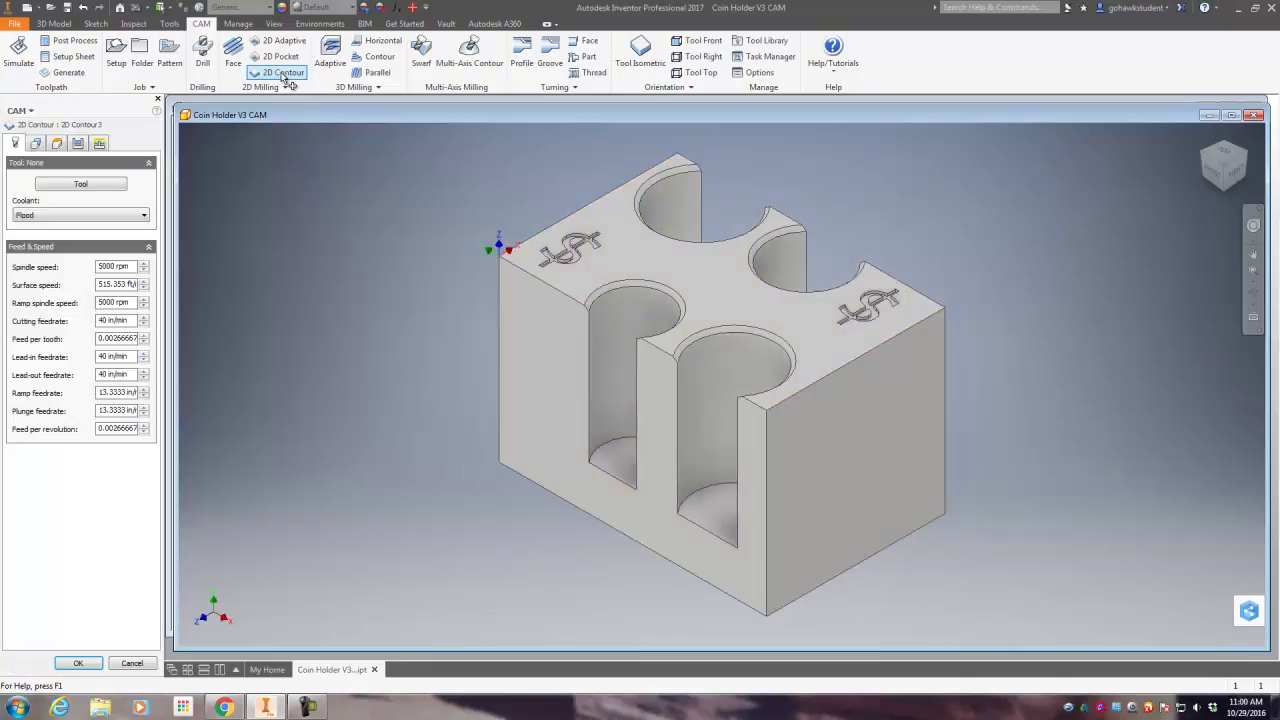
{"action": "left_click", "coordinate": [91, 187]}
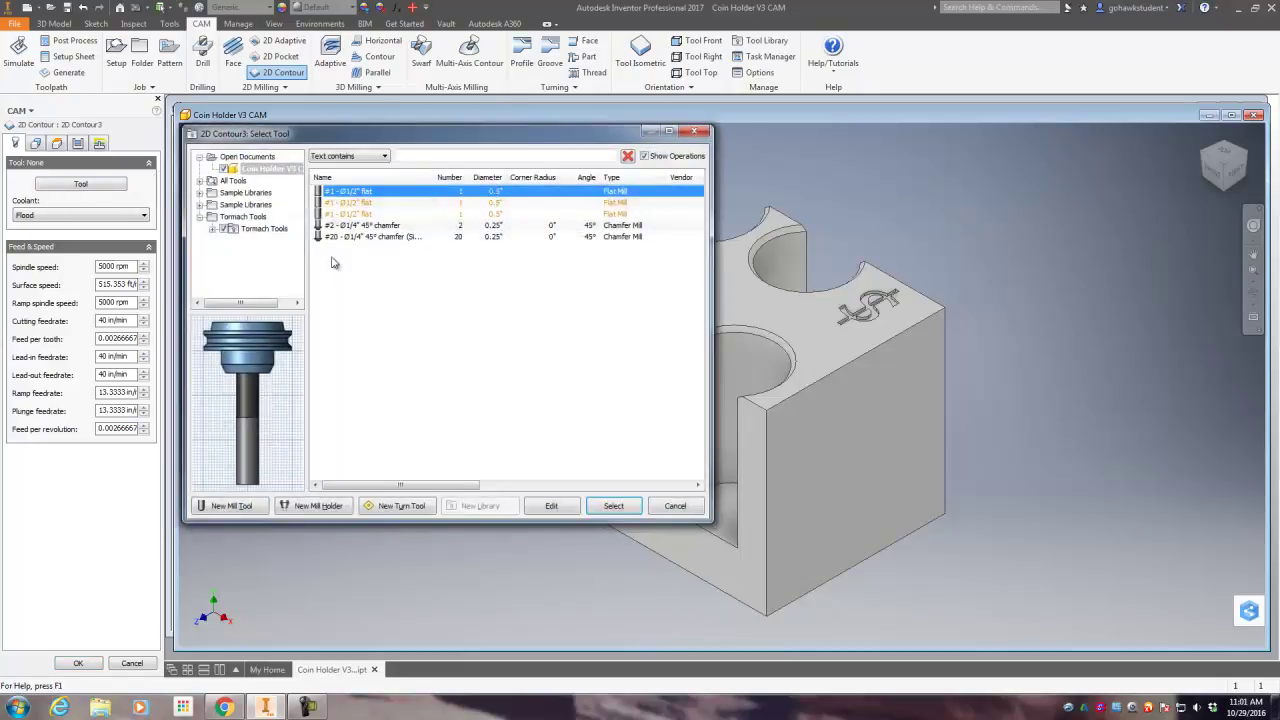
{"action": "left_click", "coordinate": [258, 230]}
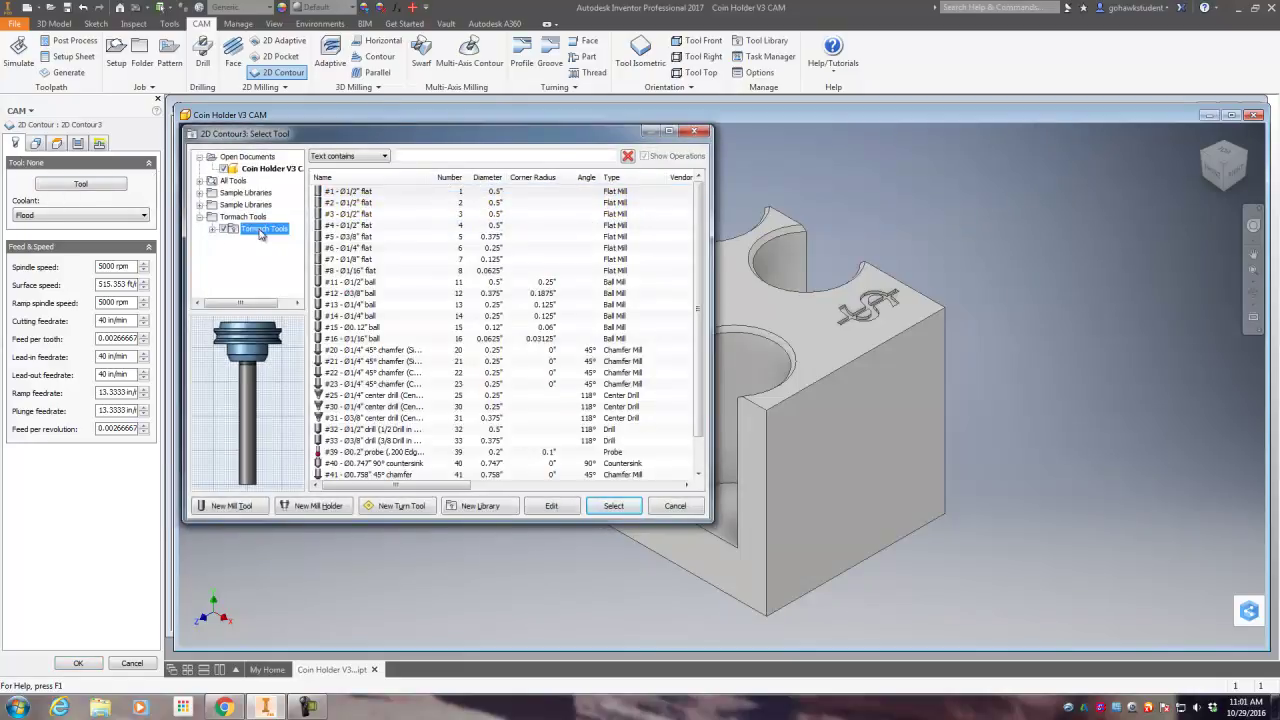
{"action": "left_click", "coordinate": [369, 192]}
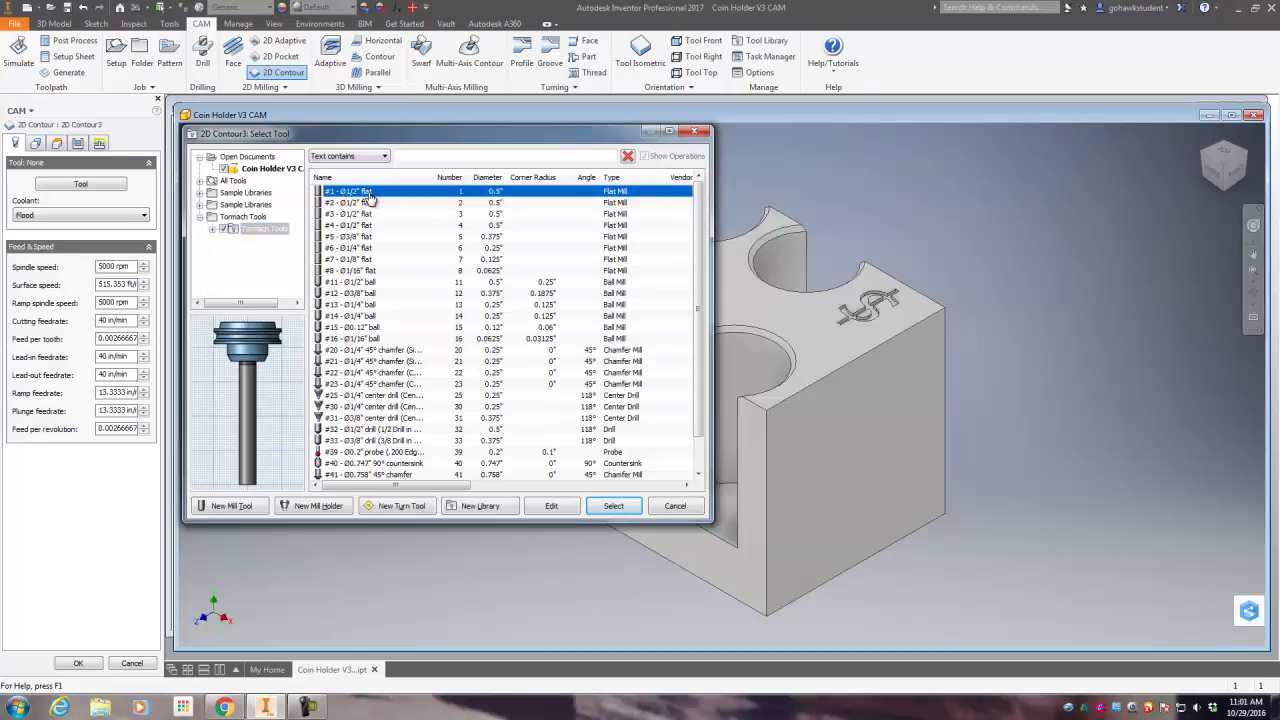
{"action": "left_click", "coordinate": [613, 506]}
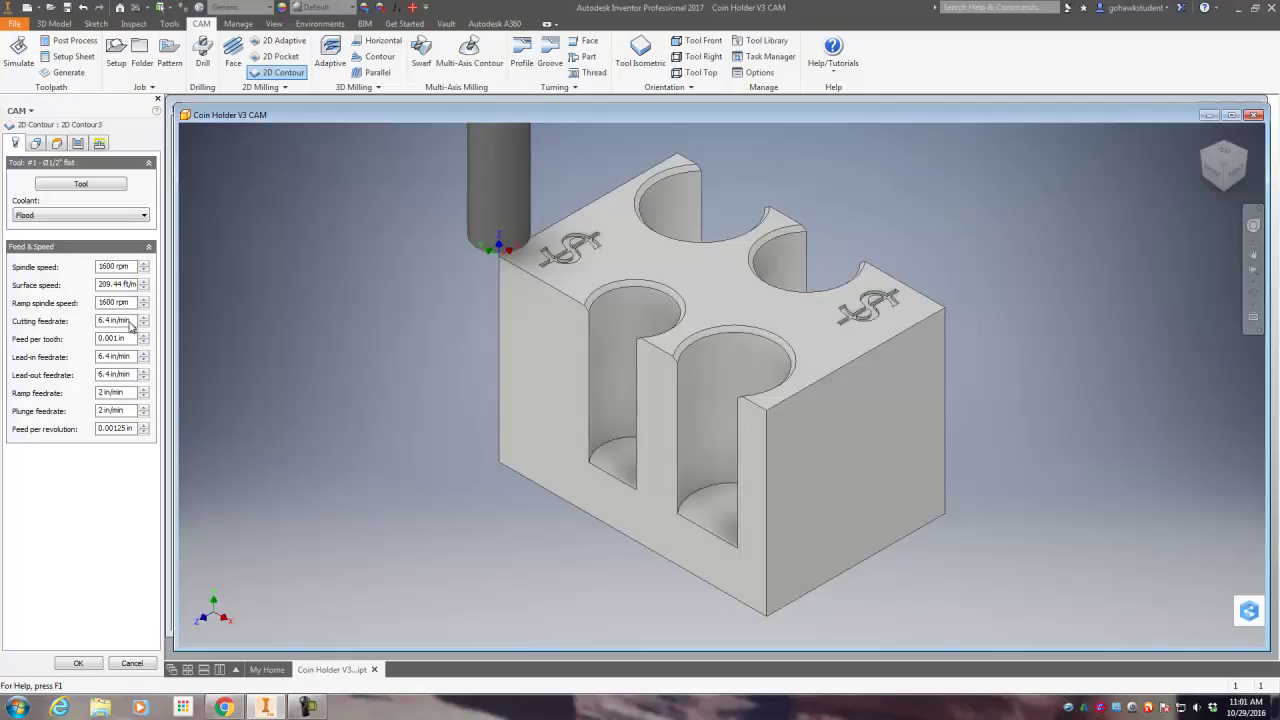
Set the cutting, lead-in, lead-out and ramp feedrates to 10 in/min and the plunge feedrate to 4 in/min.
{"action": "left_click_drag", "start_coordinate": [133, 325], "coordinate": [68, 323]}
{"action": "type", "text": "10"}
{"action": "left_click_drag", "start_coordinate": [131, 362], "coordinate": [88, 377]}
{"action": "type", "text": "1010"}
{"action": "left_click_drag", "start_coordinate": [132, 394], "coordinate": [55, 393]}
{"action": "type", "text": "1"}
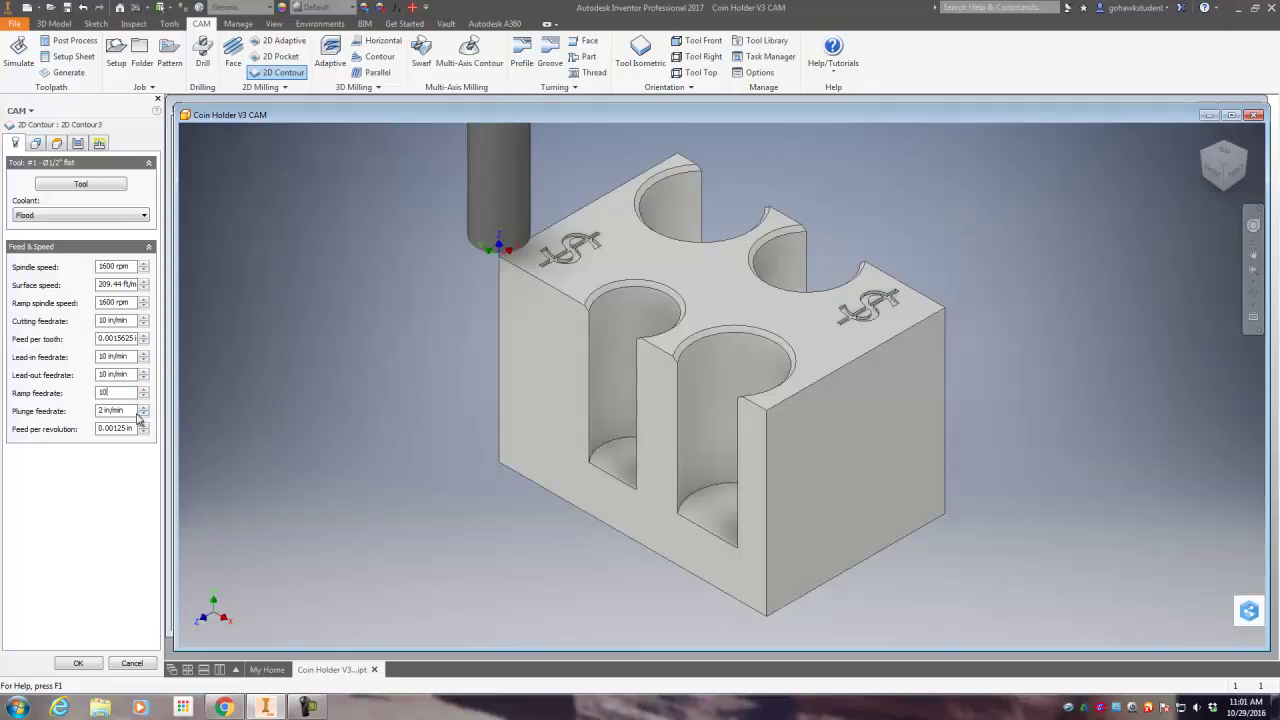
{"action": "left_click_drag", "start_coordinate": [132, 412], "coordinate": [71, 413]}
{"action": "type", "text": "4"}
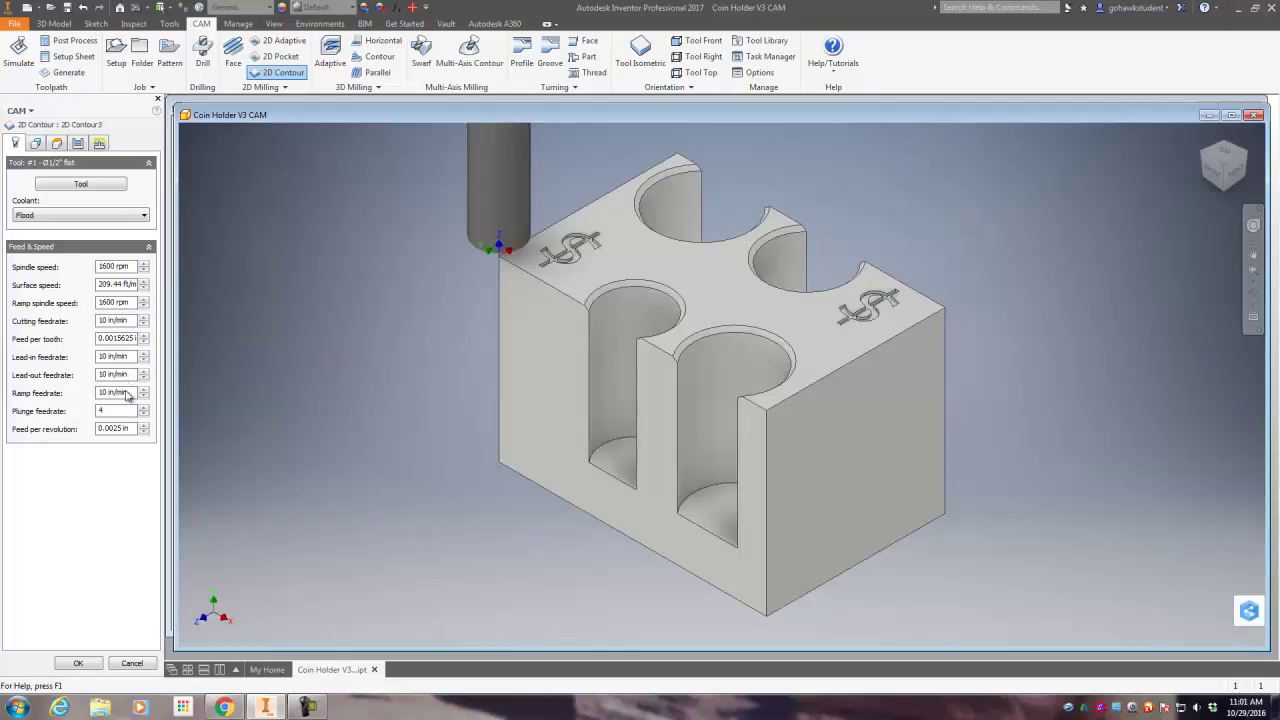
Select the curved floor edges of all four coin pockets as the contours to machine.
{"action": "left_click", "coordinate": [37, 143]}
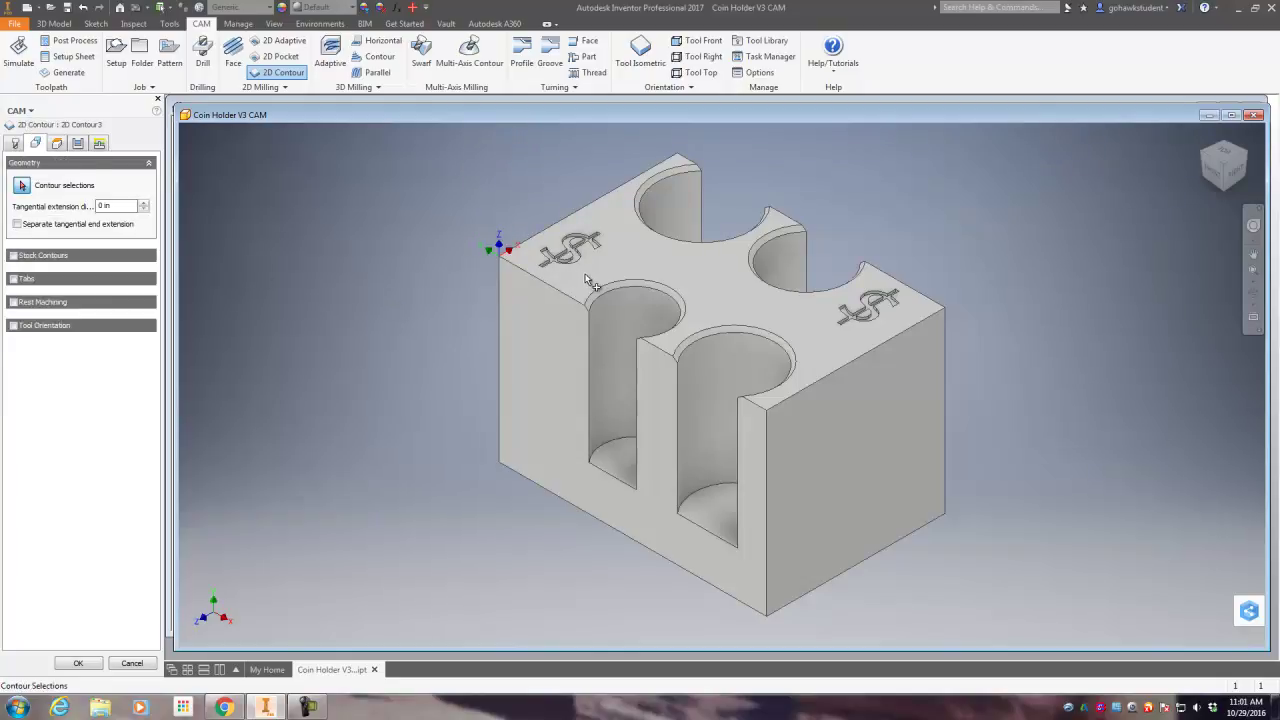
{"action": "left_click", "coordinate": [610, 297]}
{"action": "left_click", "coordinate": [609, 441]}
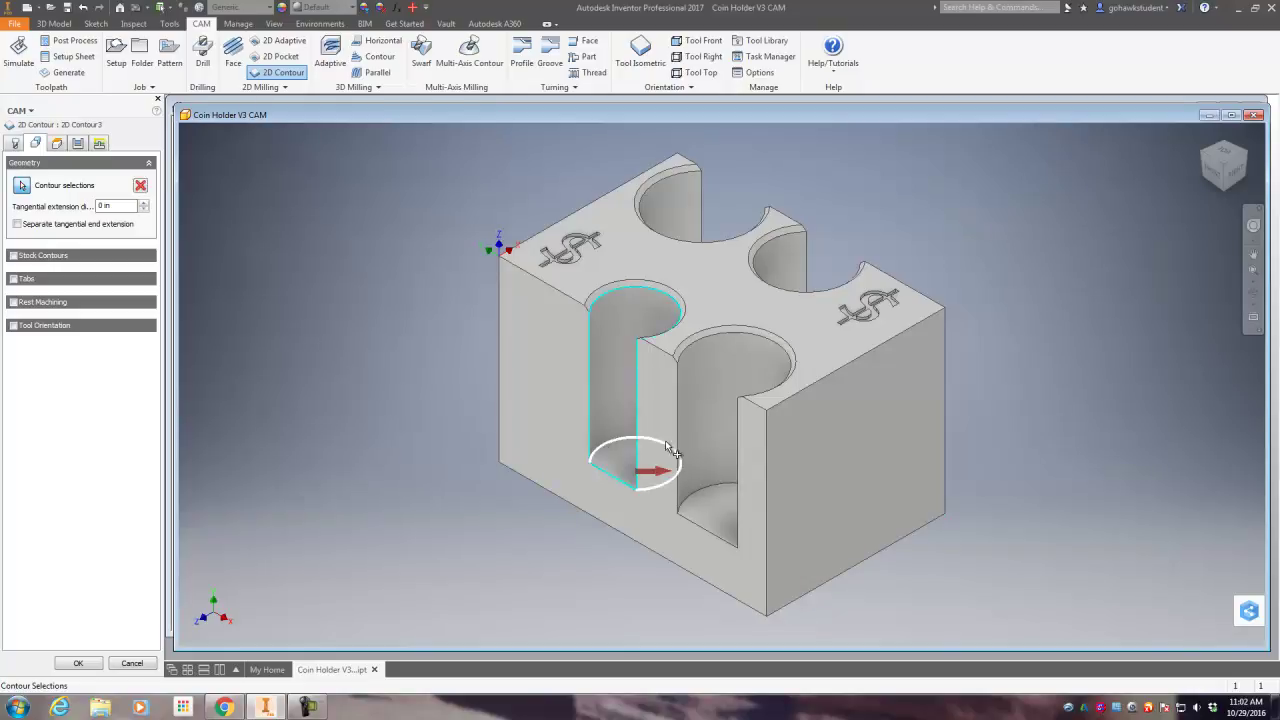
{"action": "left_click", "coordinate": [728, 488]}
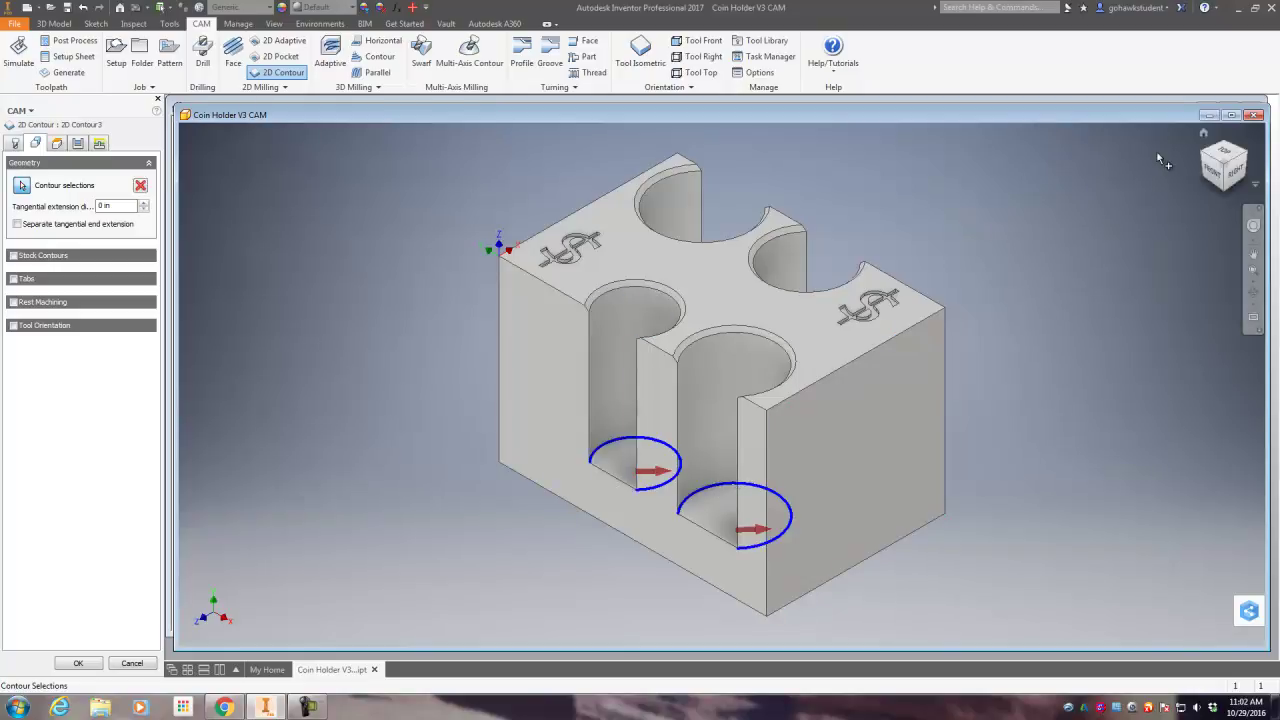
{"action": "left_click", "coordinate": [1248, 161]}
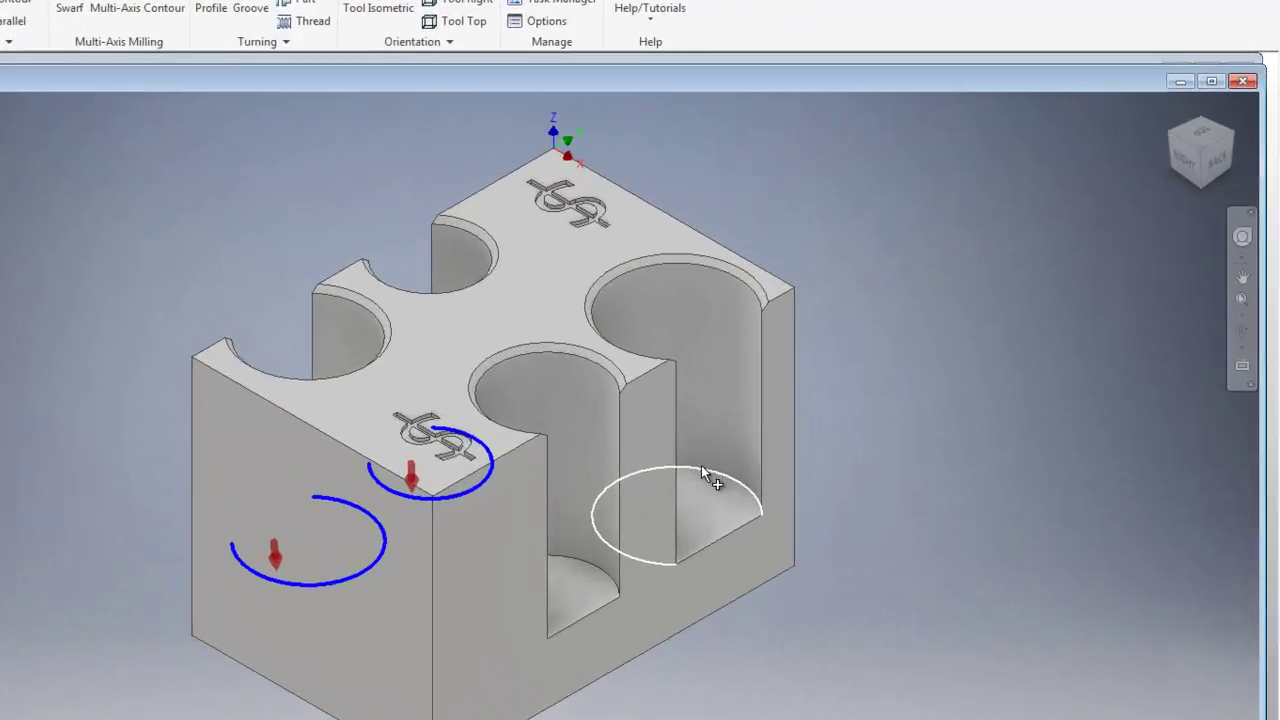
{"action": "left_click", "coordinate": [701, 468]}
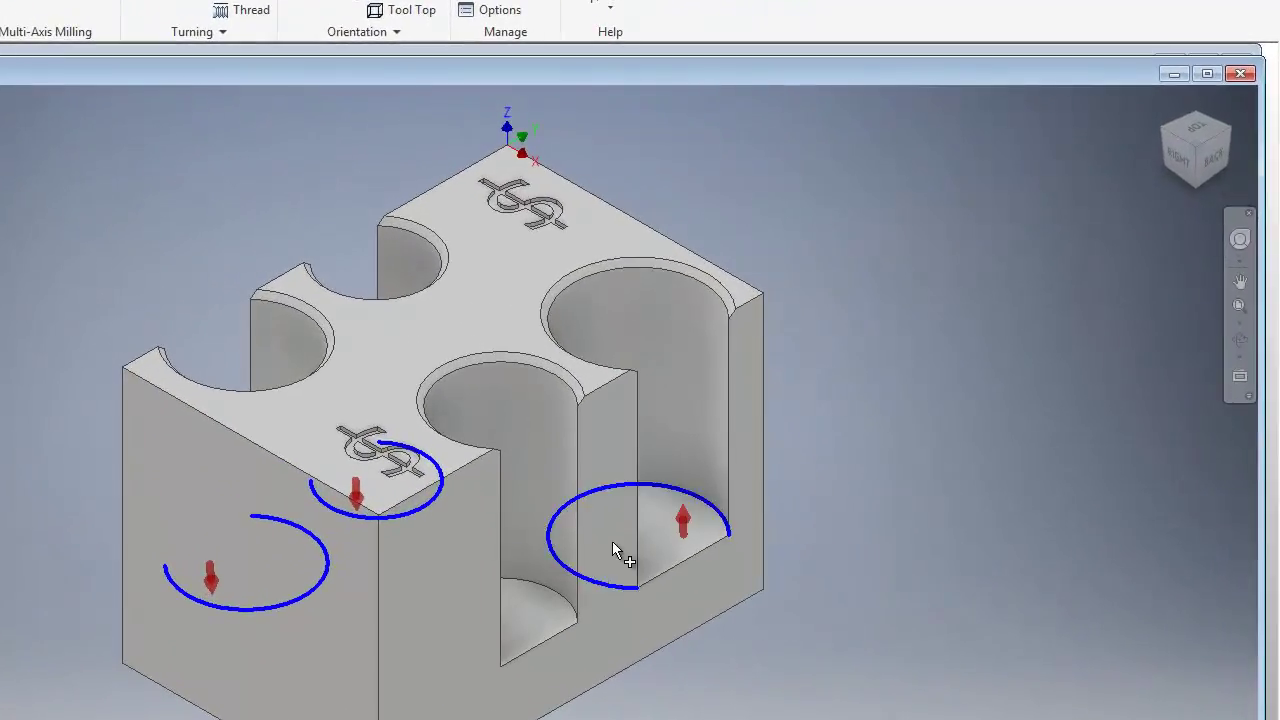
{"action": "left_click", "coordinate": [547, 596]}
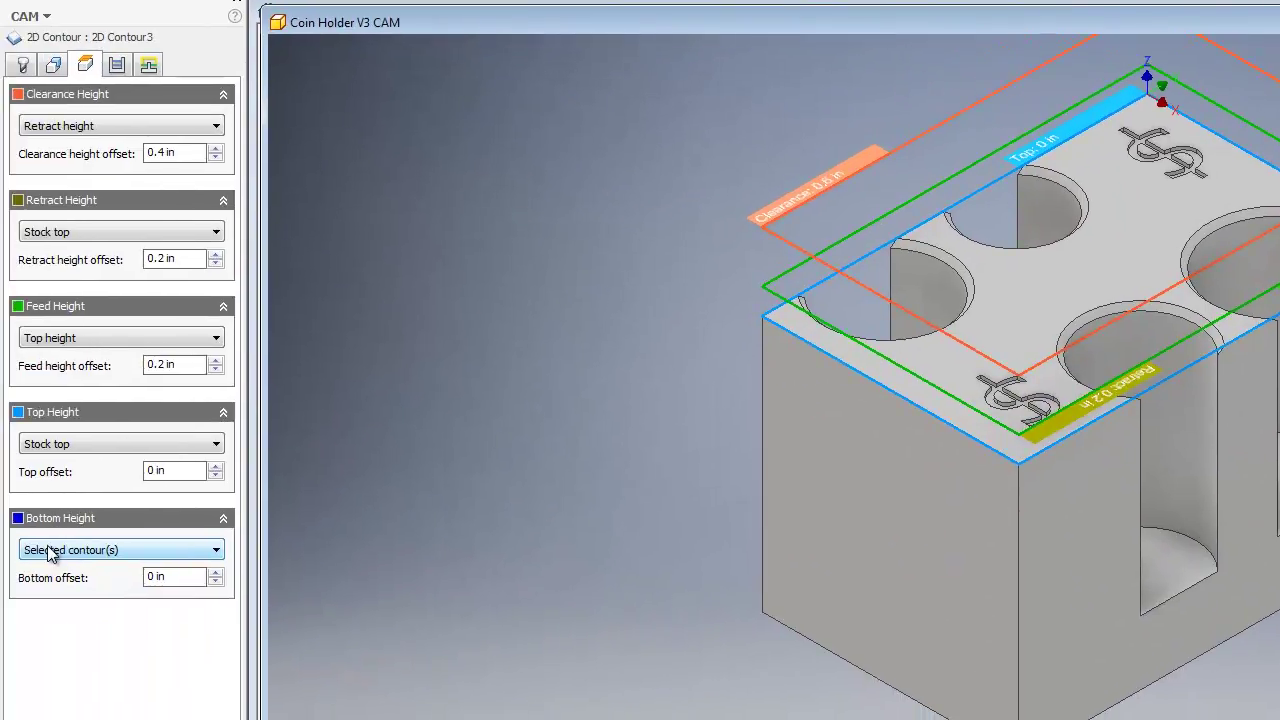
Set the bottom height to Selection, referencing a coin pocket's floor, and show the operation's pass settings.
{"action": "left_click", "coordinate": [50, 551]}
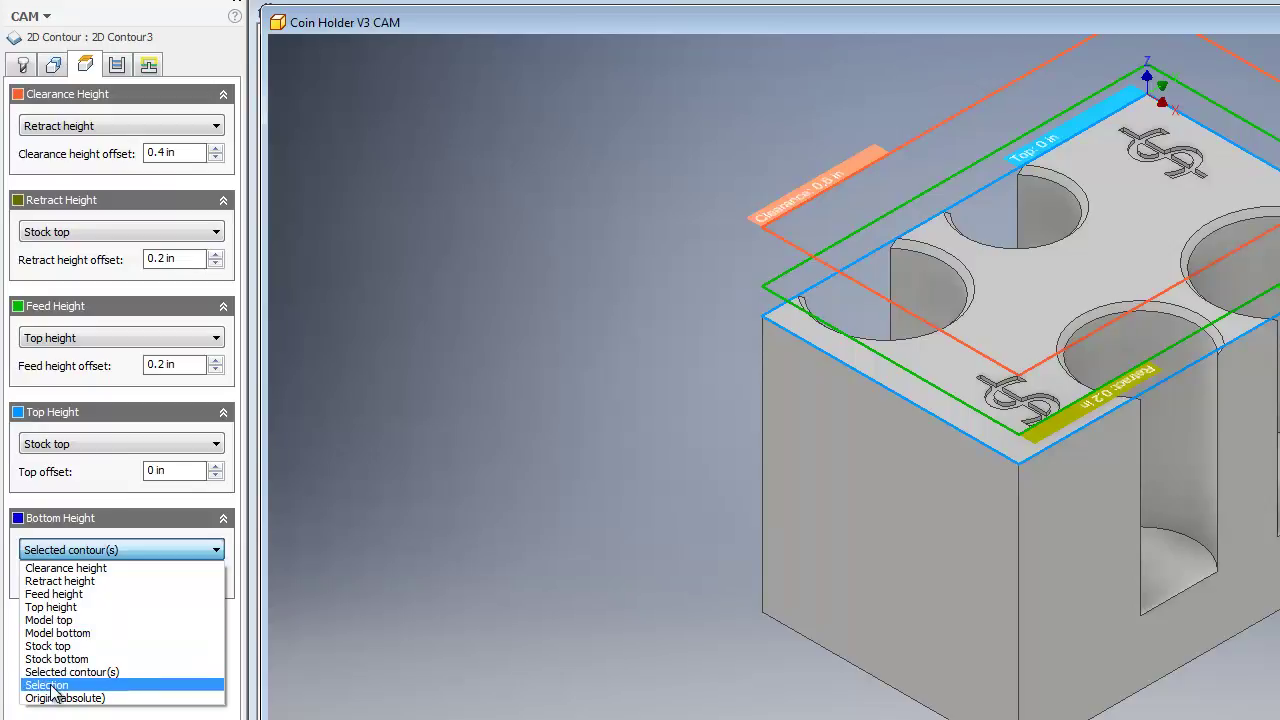
{"action": "left_click", "coordinate": [50, 686]}
{"action": "left_click", "coordinate": [1005, 455]}
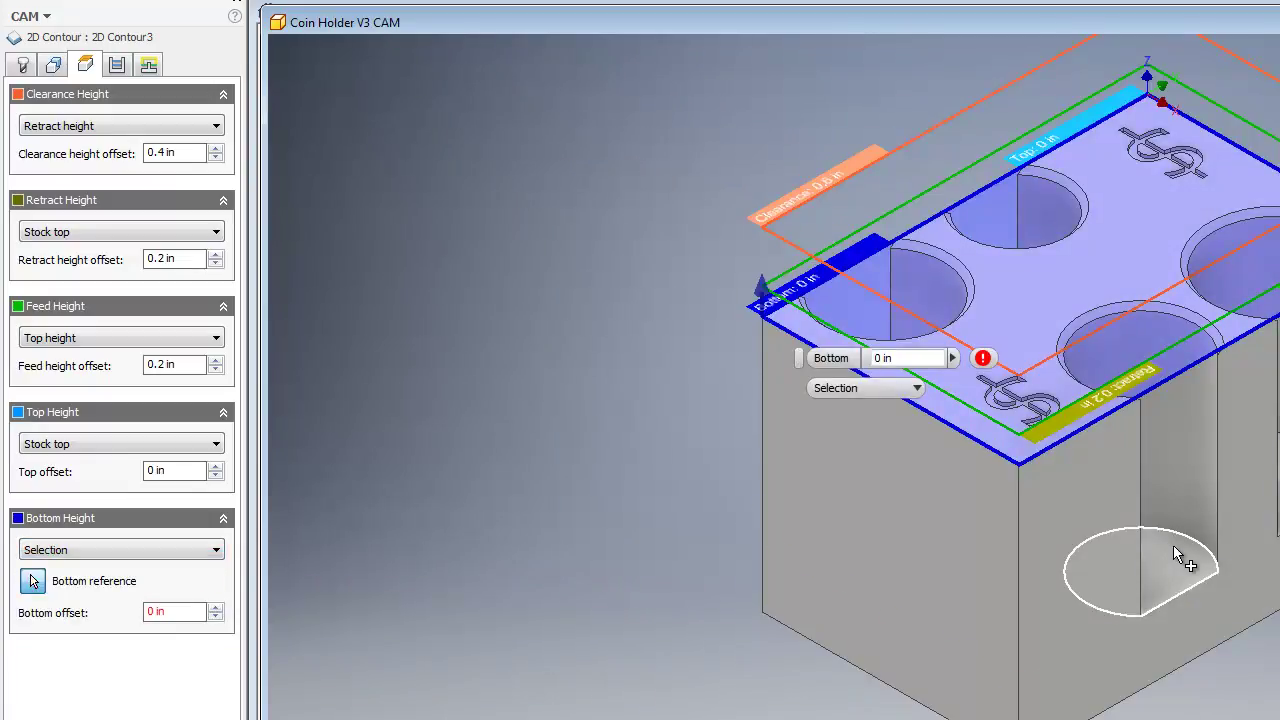
{"action": "left_click", "coordinate": [1173, 547]}
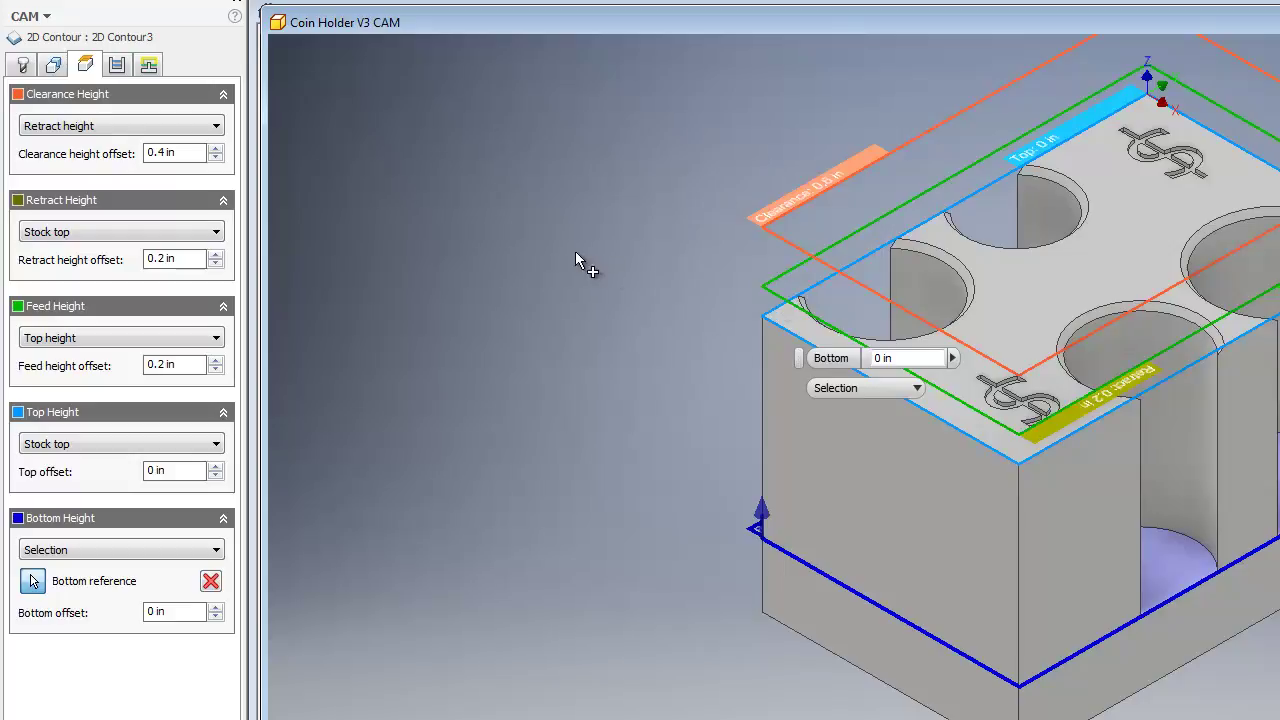
{"action": "left_click", "coordinate": [122, 66]}
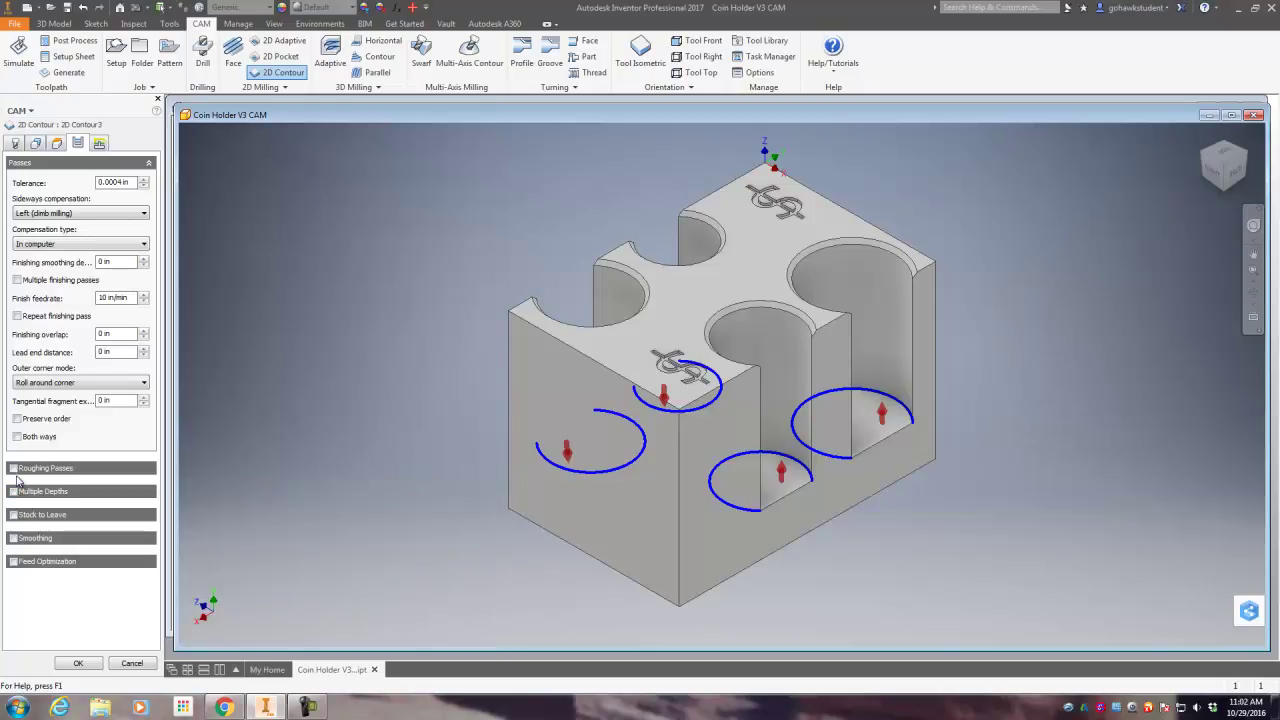
Accept the pocket contour operation and start another 2D Contour with the #20 - Ø1/4" 45° chamfer mill from the Tormach Tools library.
{"action": "left_click", "coordinate": [77, 665]}
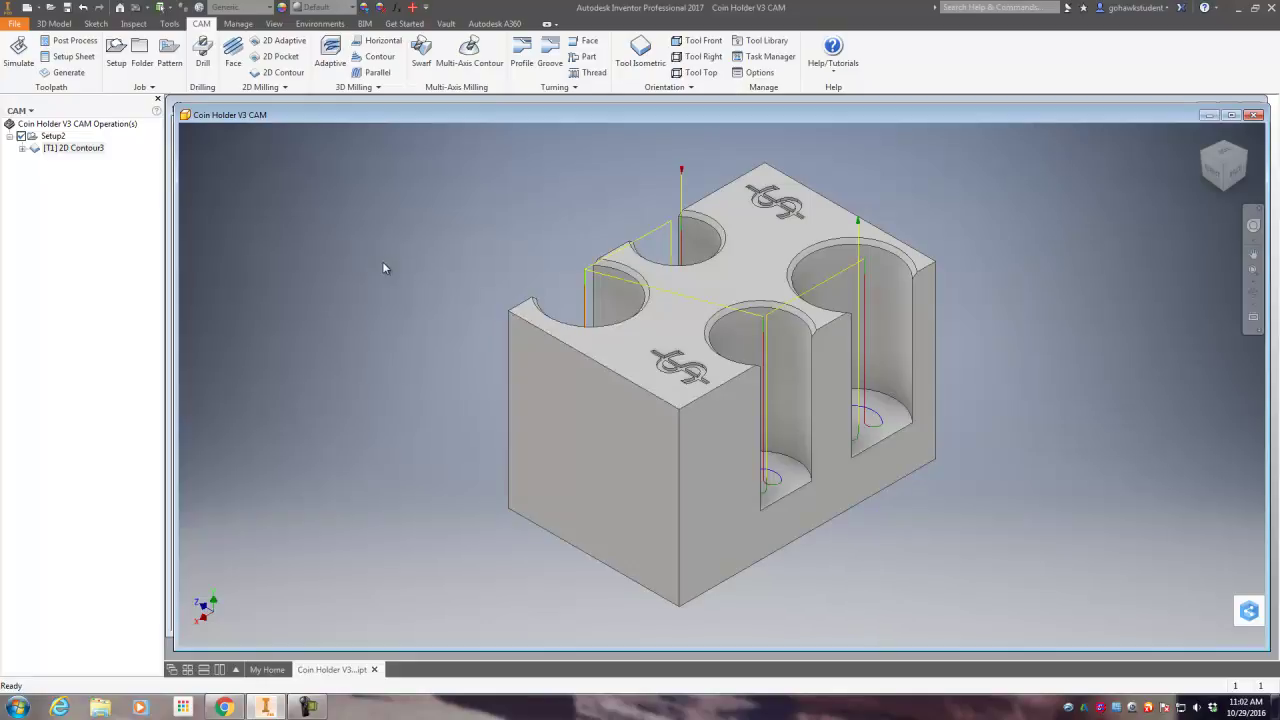
{"action": "left_click", "coordinate": [281, 74]}
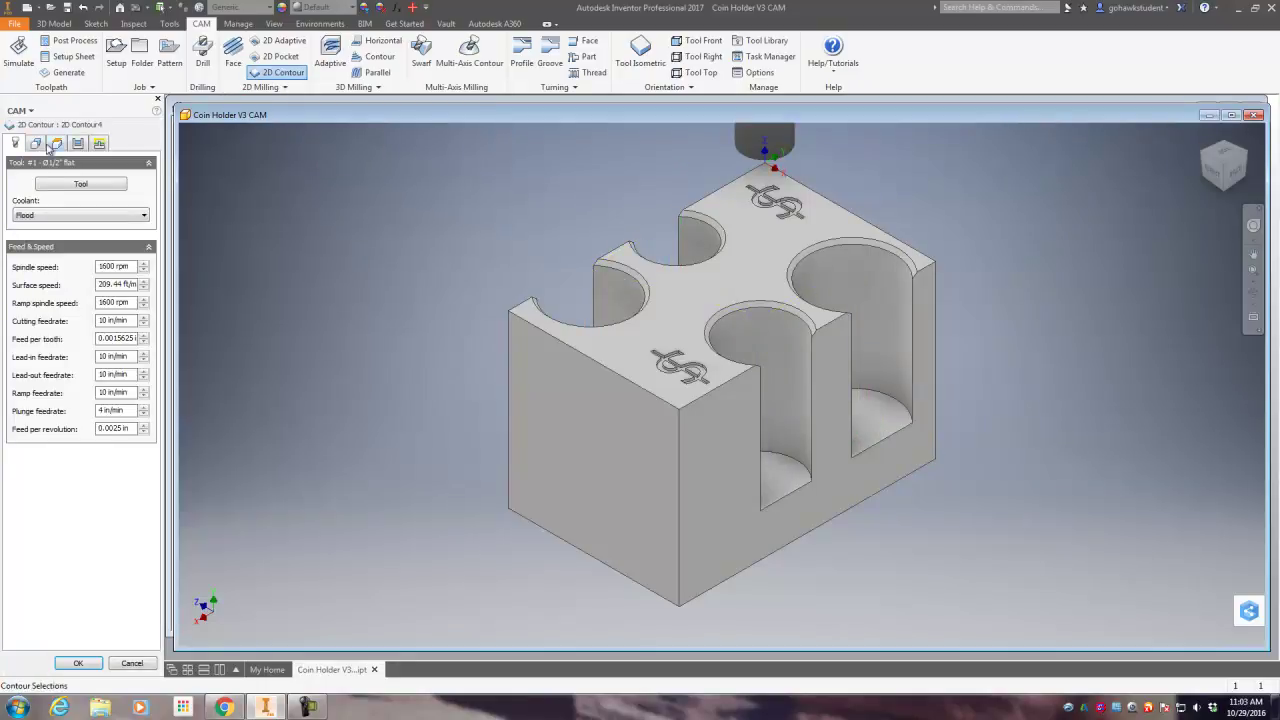
{"action": "left_click", "coordinate": [46, 183]}
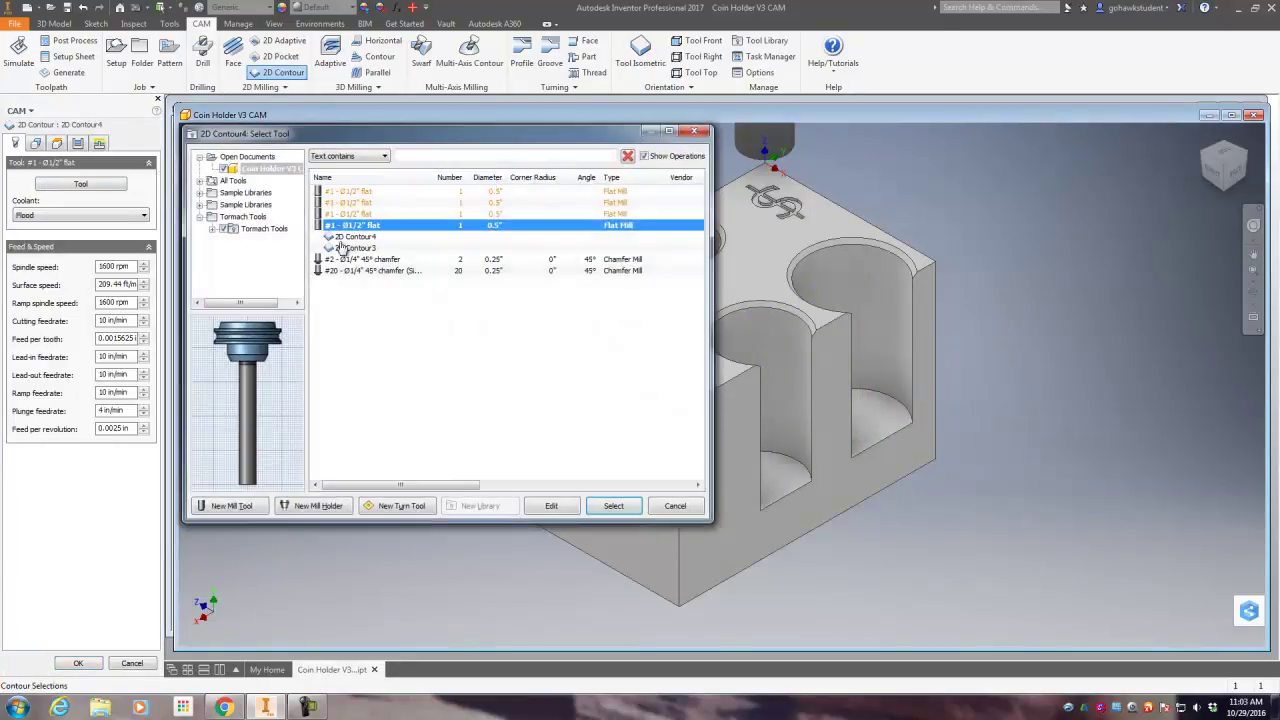
{"action": "left_click", "coordinate": [250, 229]}
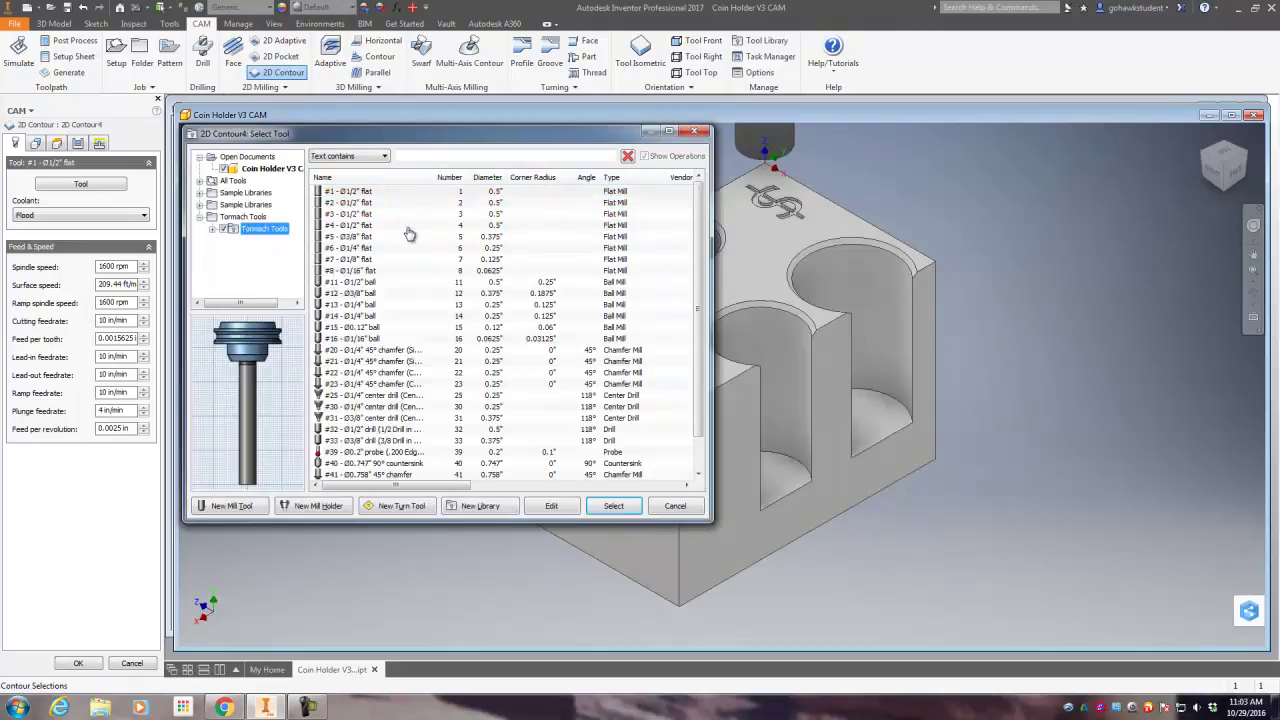
{"action": "left_click", "coordinate": [352, 350]}
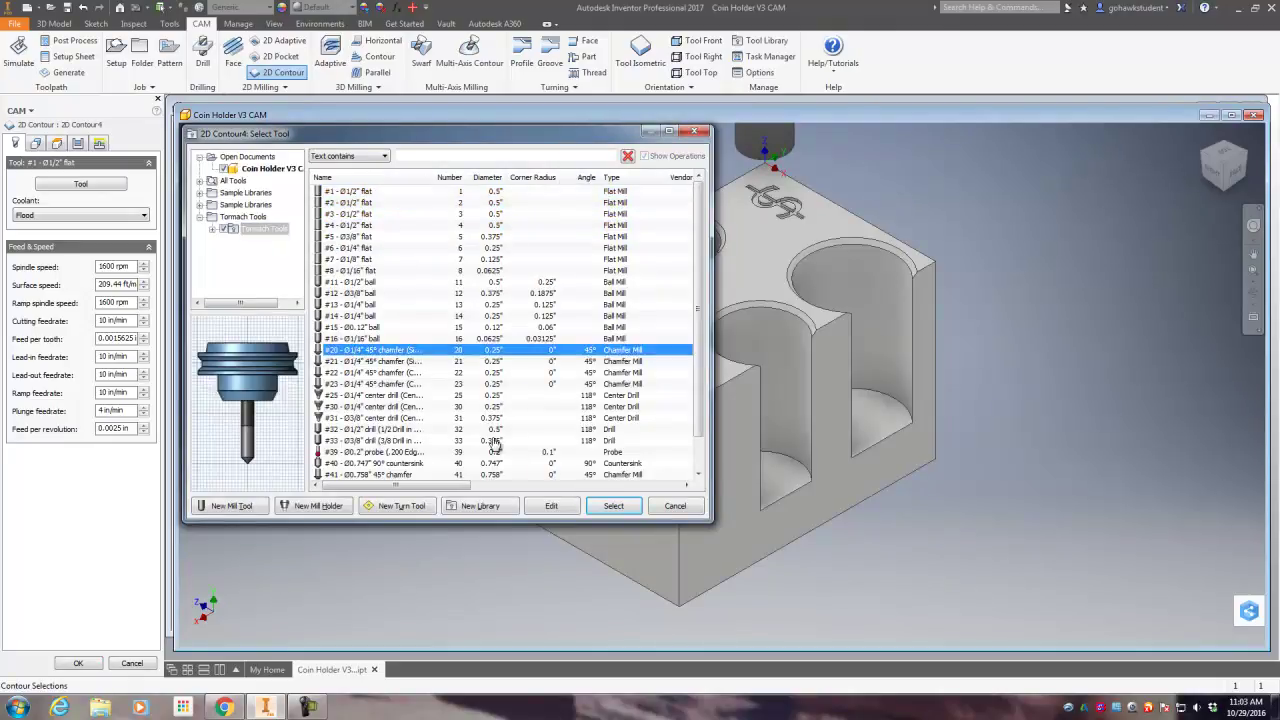
{"action": "left_click", "coordinate": [614, 508]}
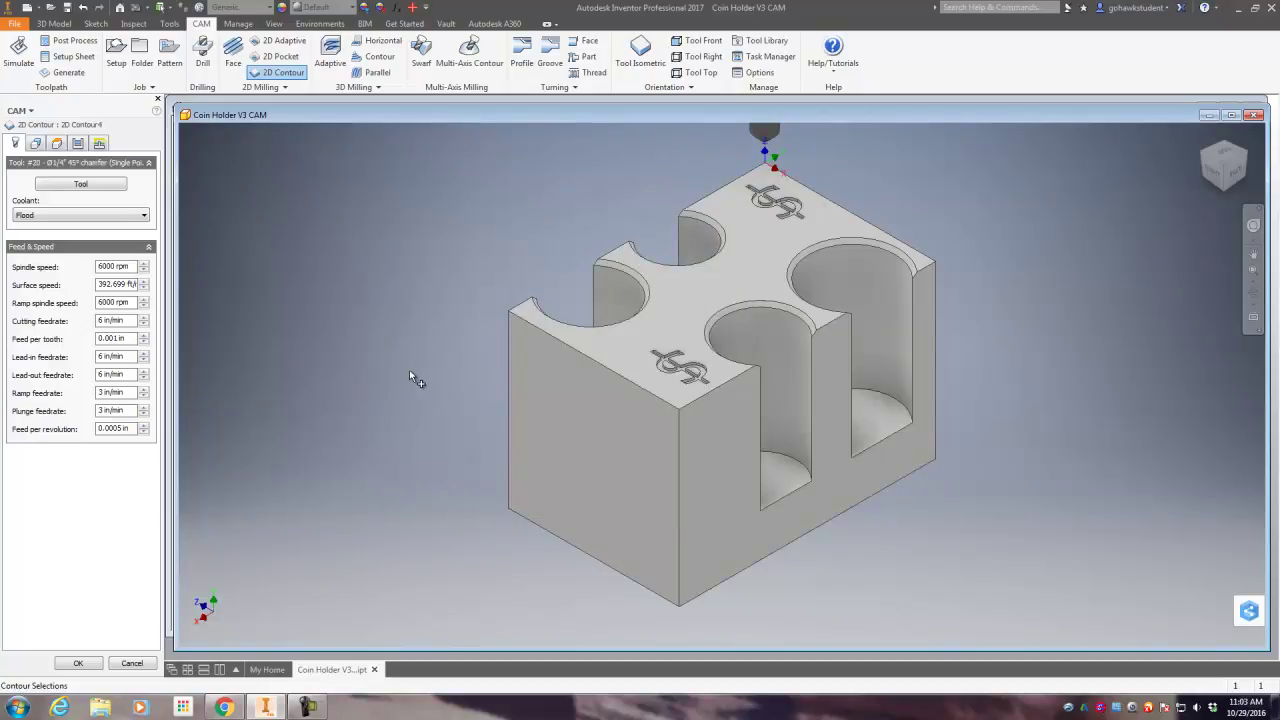
Select the complete outline of the block's top face, including the four pocket rims, as the contour to machine.
{"action": "left_click", "coordinate": [40, 144]}
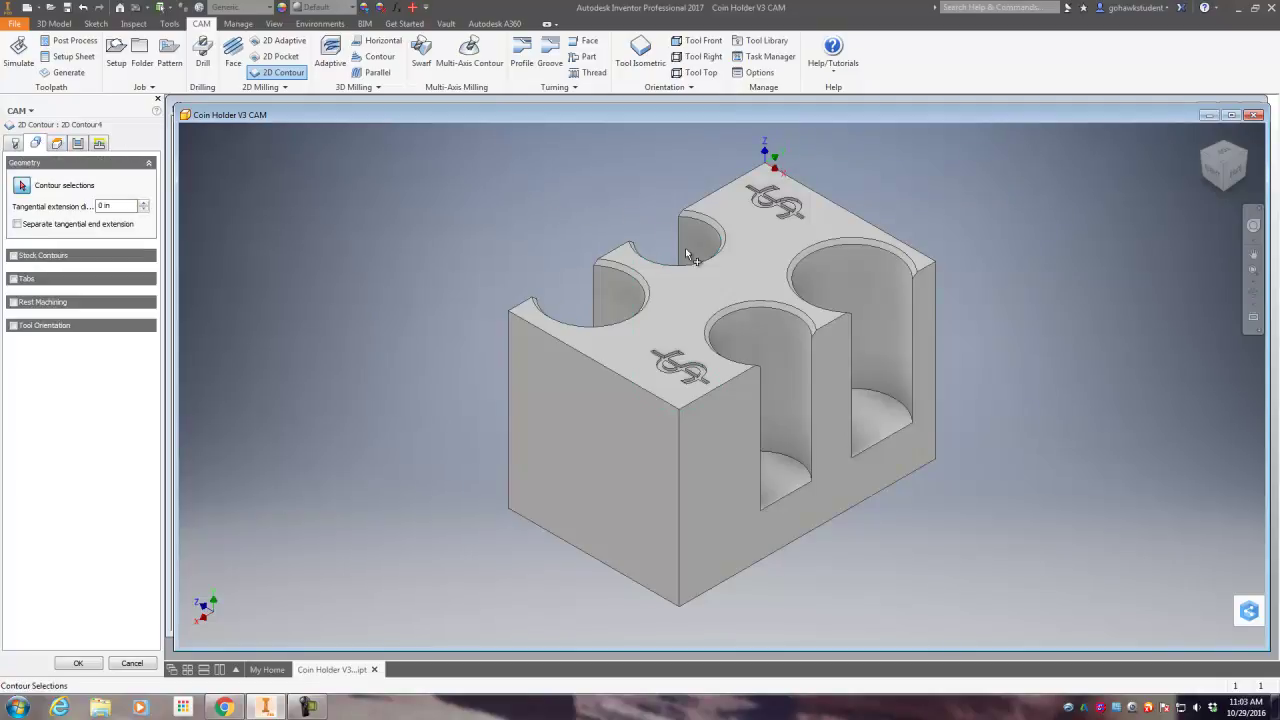
{"action": "left_click", "coordinate": [746, 303]}
{"action": "left_click", "coordinate": [713, 313]}
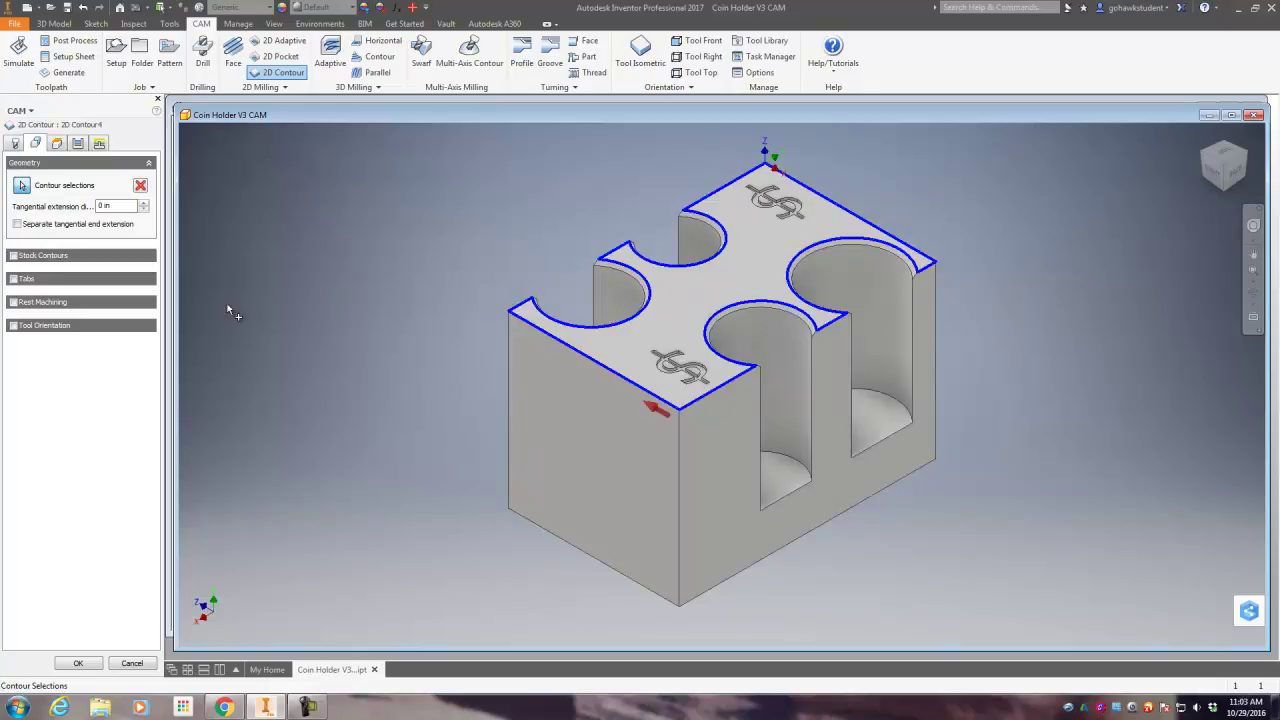
Set the bottom height to Selection, referencing the lower edge of a coin pocket's chamfer, and accept the 2D Contour operation.
{"action": "left_click", "coordinate": [57, 143]}
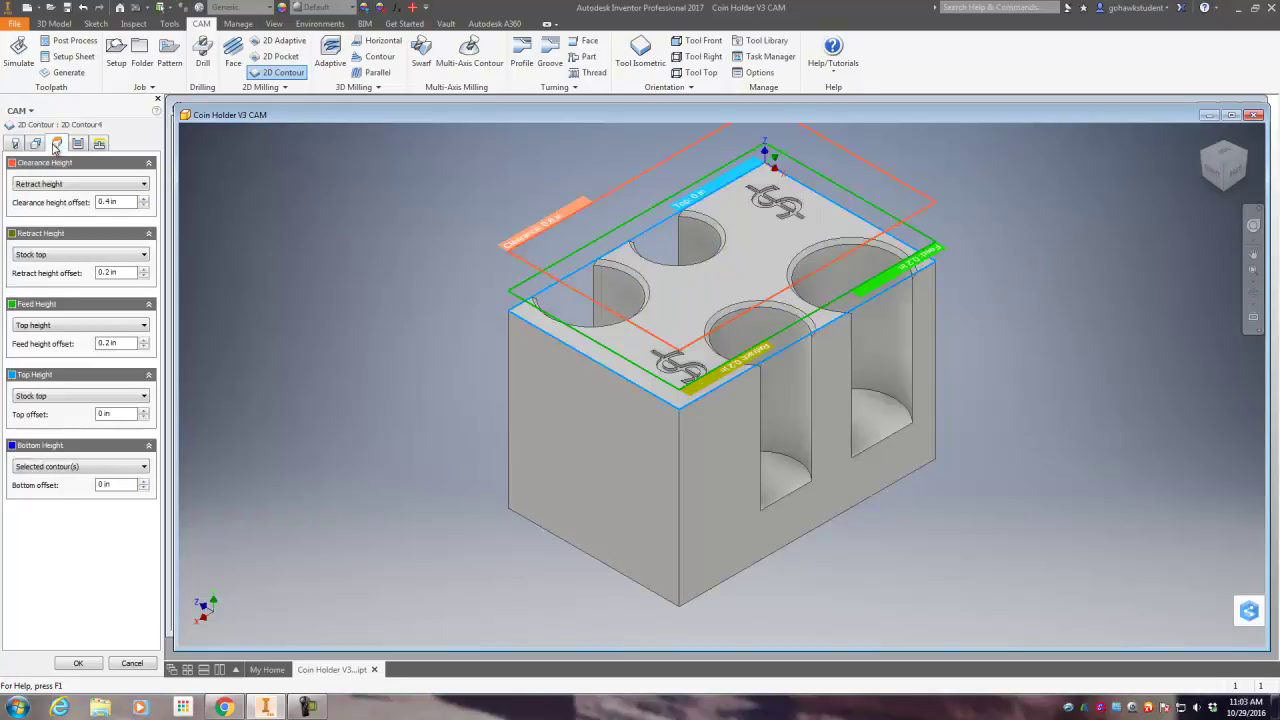
{"action": "left_click", "coordinate": [102, 467]}
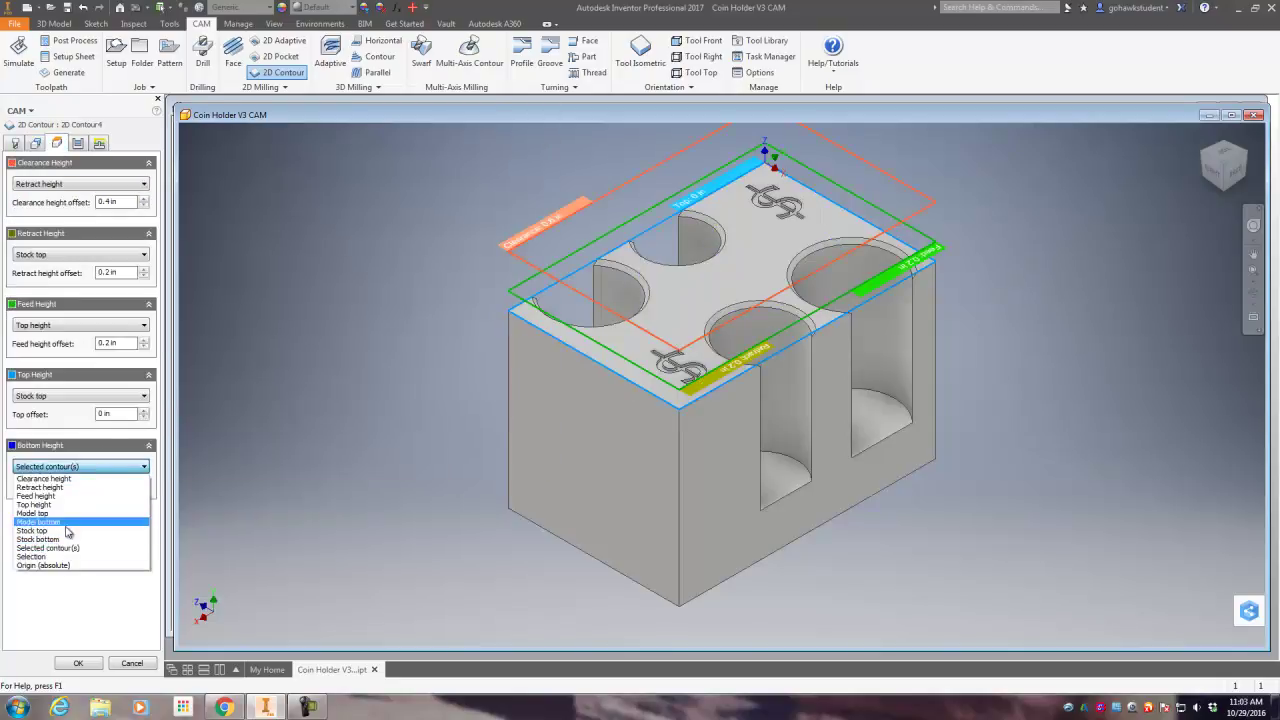
{"action": "left_click", "coordinate": [60, 558]}
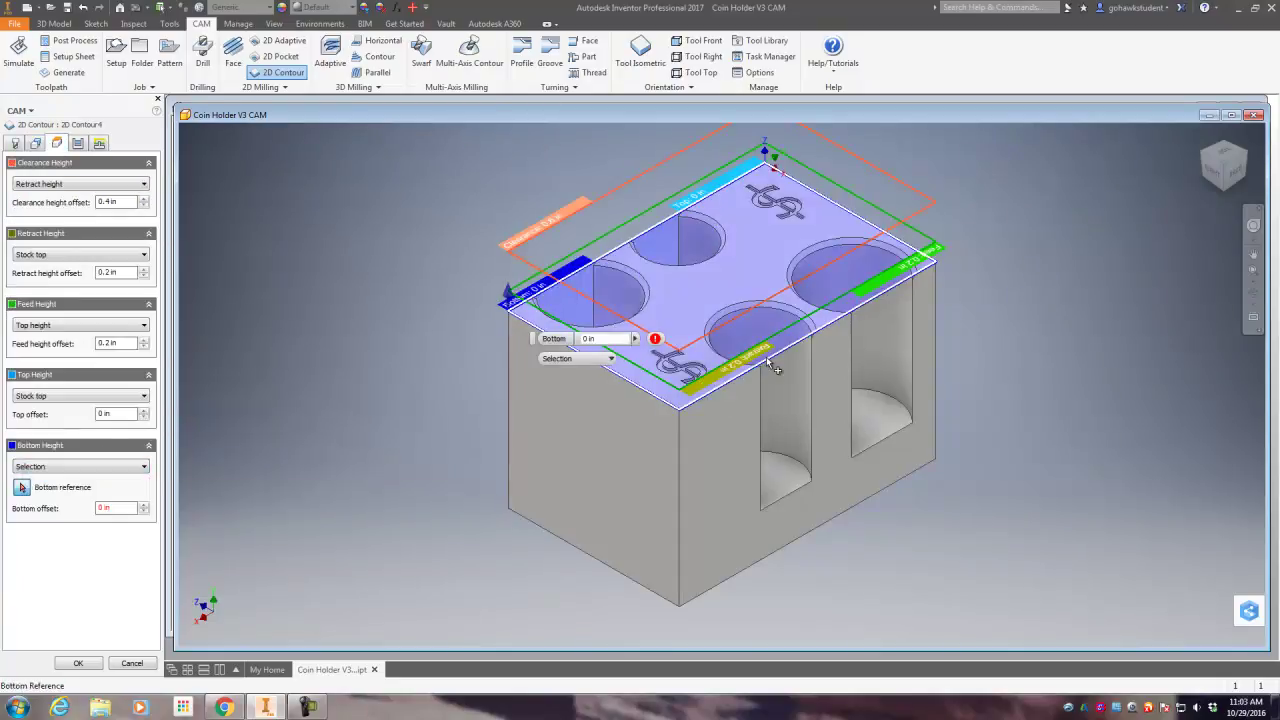
{"action": "scroll", "coordinate": [765, 356], "scroll_direction": "up", "scroll_amount": 5}
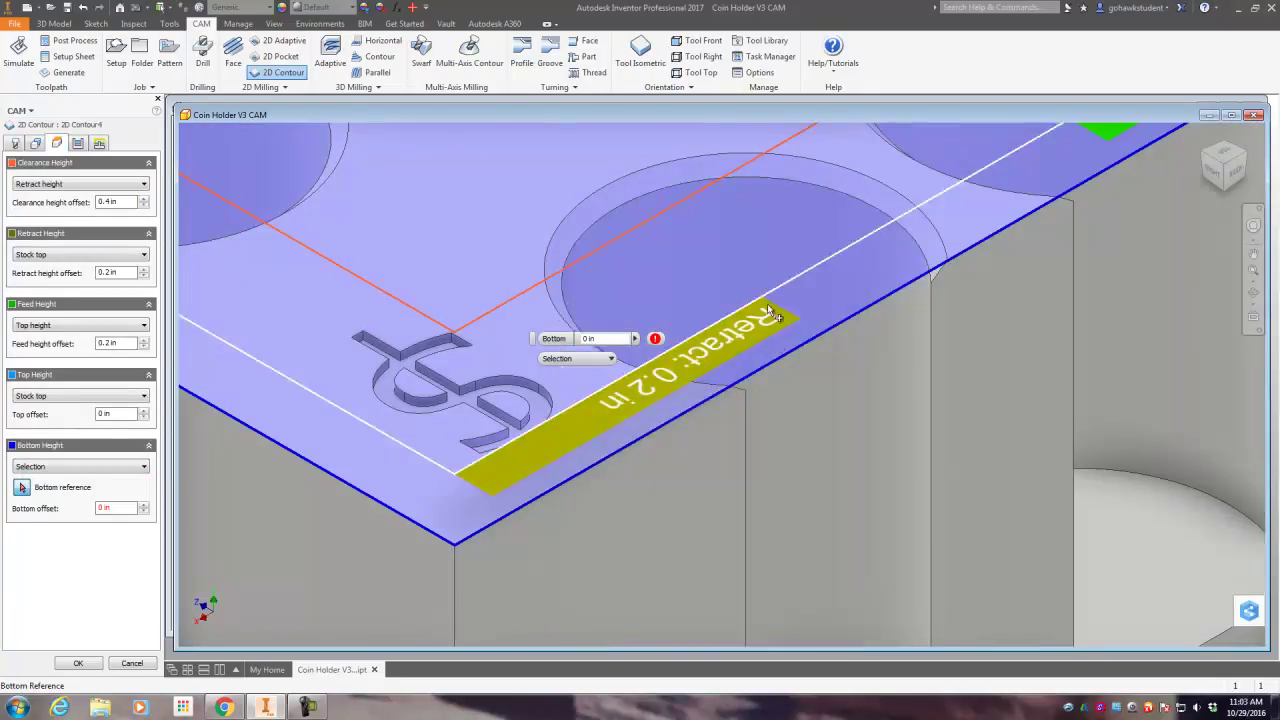
{"action": "left_click", "coordinate": [825, 190]}
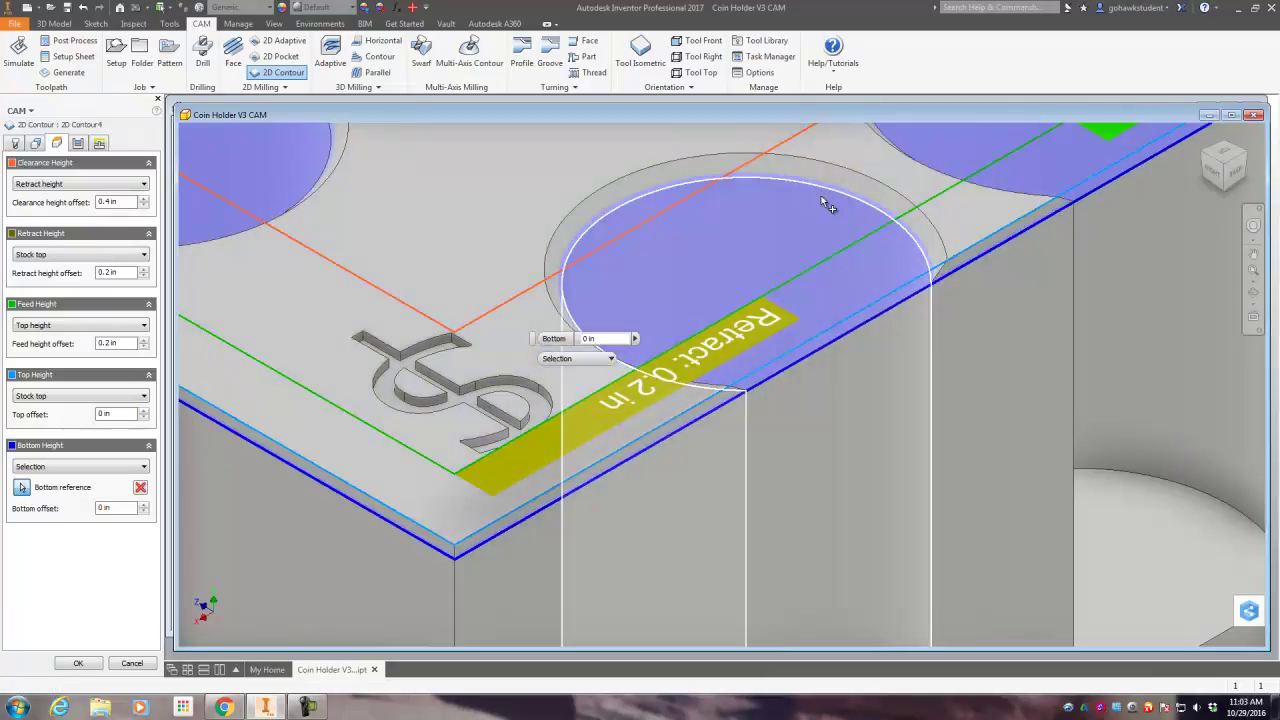
{"action": "scroll", "coordinate": [809, 225], "scroll_direction": "down", "scroll_amount": 5}
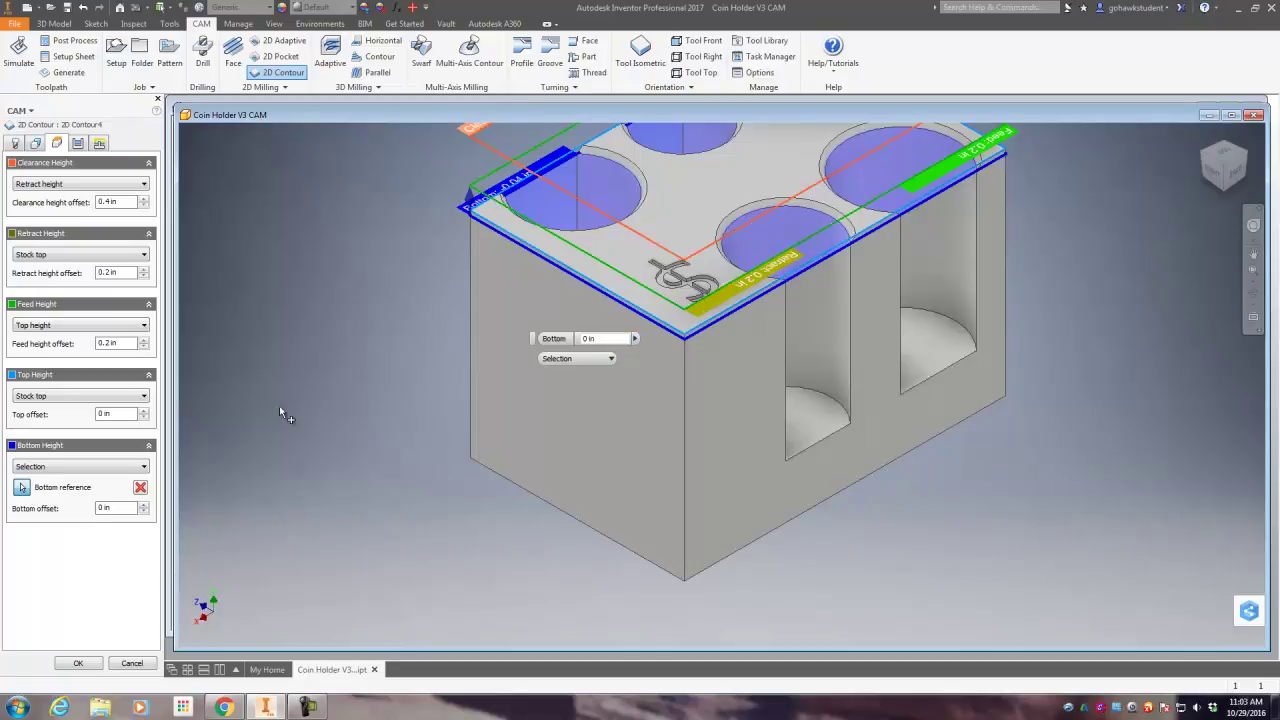
{"action": "left_click", "coordinate": [78, 663]}
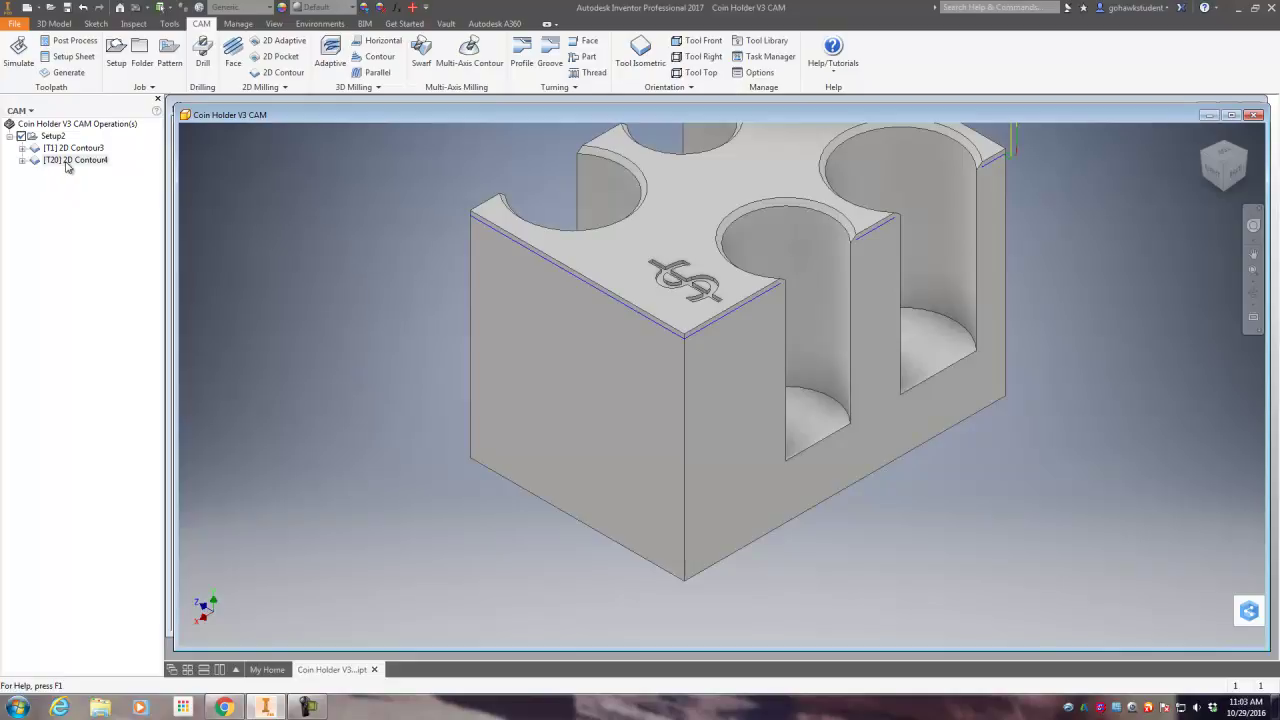
Start an Engrave operation using the #20 - Ø1/4" 45° chamfer mill from the Tormach Tools library.
{"action": "middle_click_drag", "start_coordinate": [335, 268], "coordinate": [342, 404]}
{"action": "scroll", "coordinate": [345, 275], "scroll_direction": "up", "scroll_amount": 1}
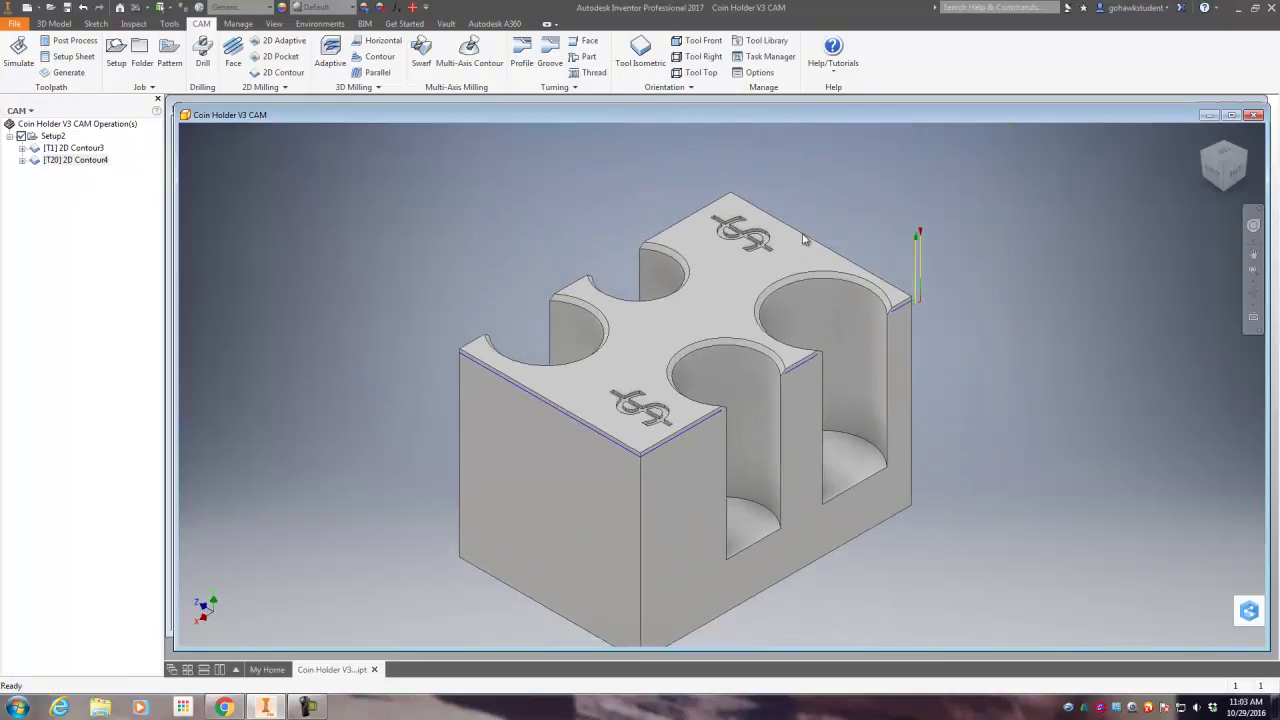
{"action": "key", "text": "F6"}
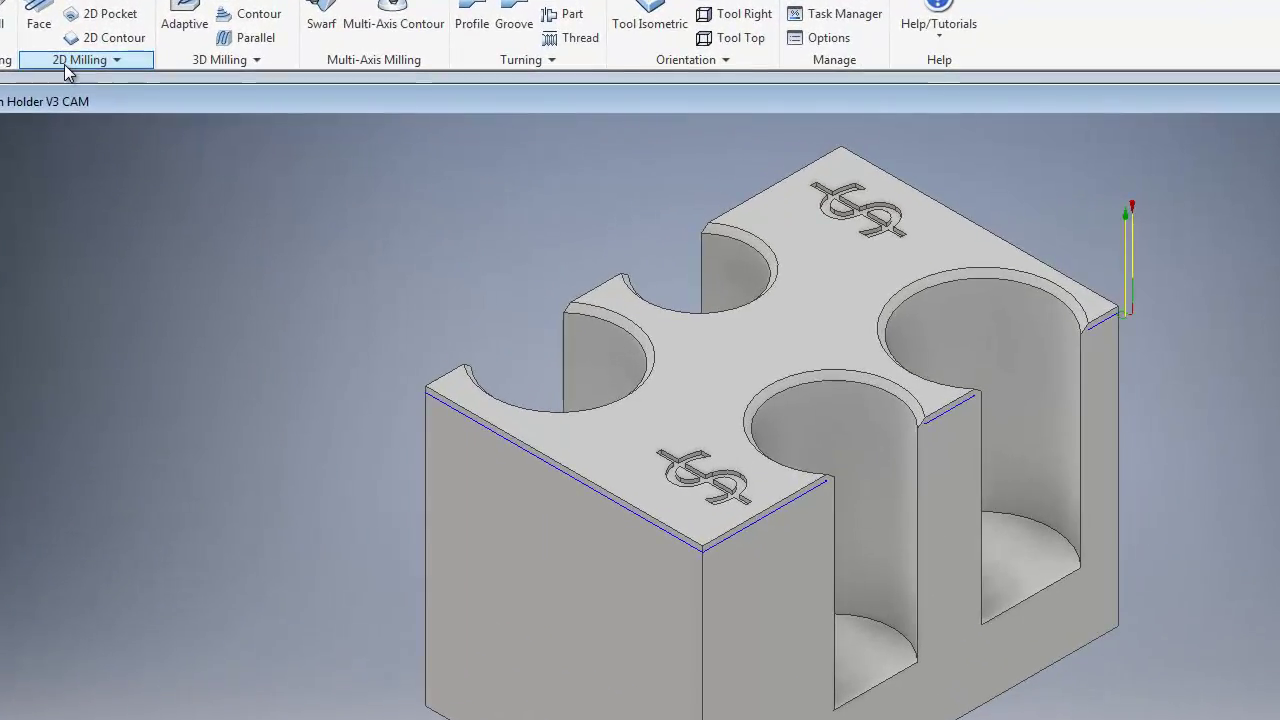
{"action": "left_click", "coordinate": [260, 88]}
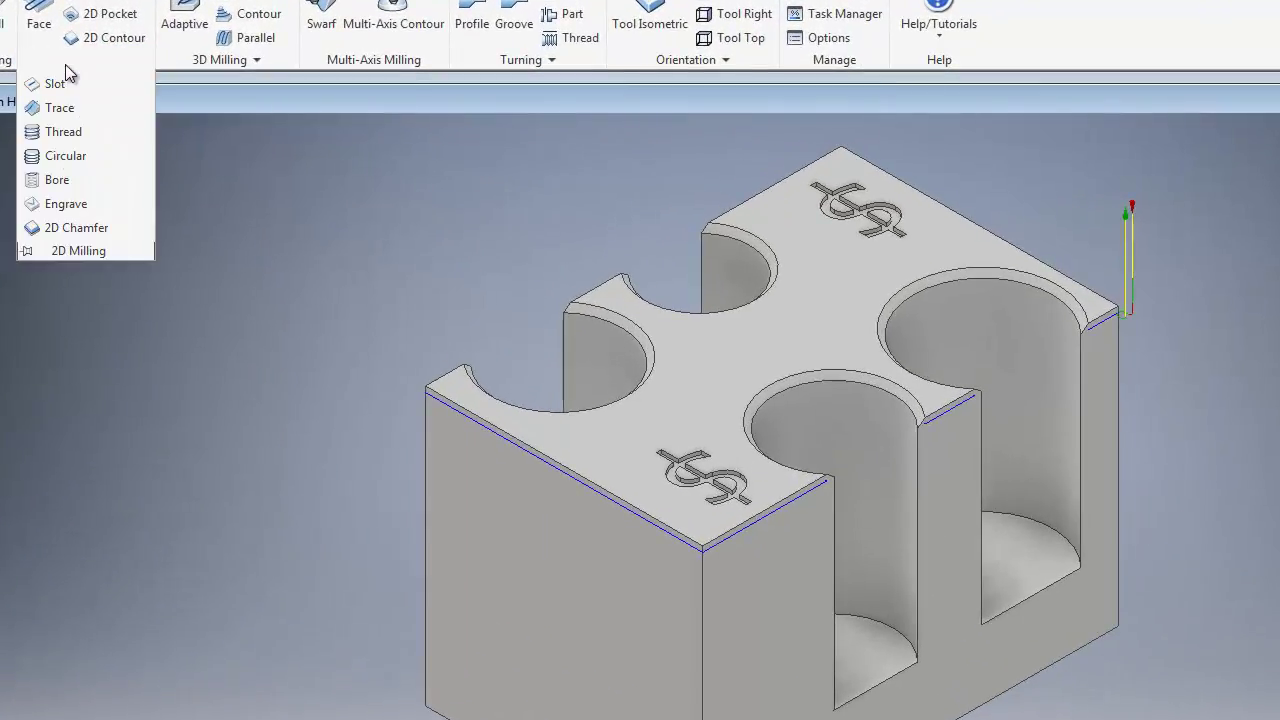
{"action": "left_click", "coordinate": [66, 205]}
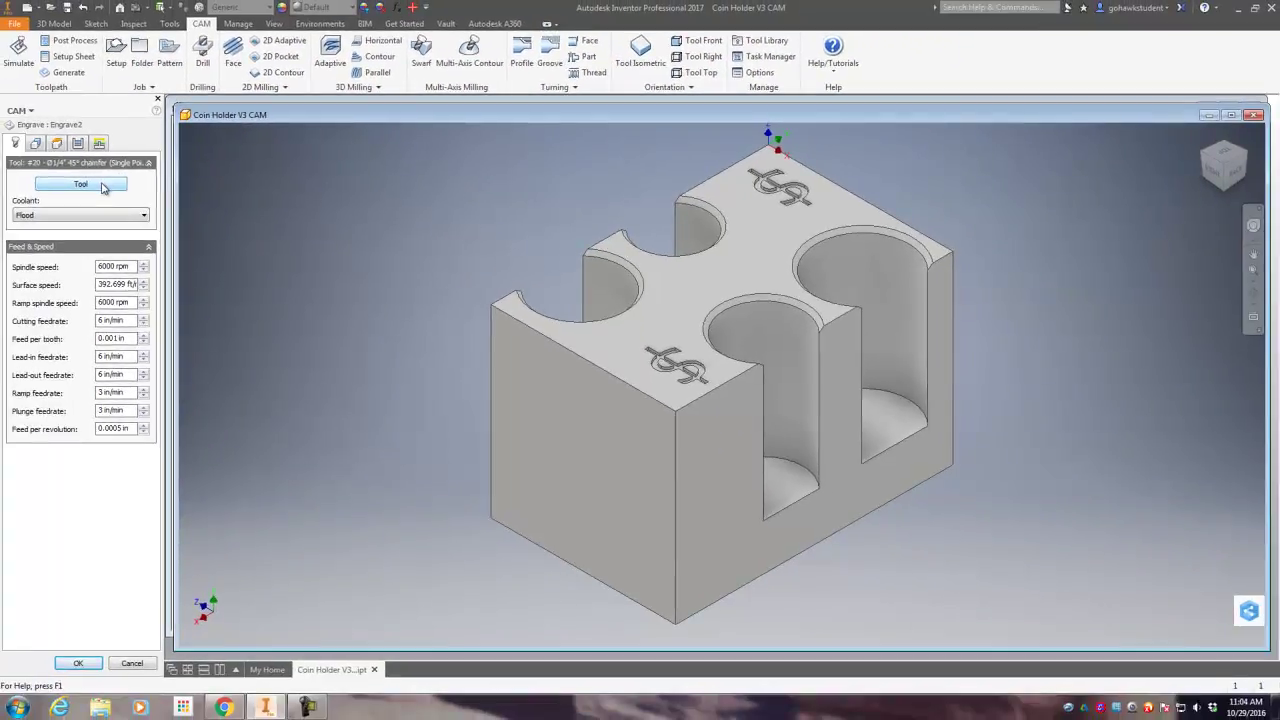
{"action": "left_click", "coordinate": [105, 187]}
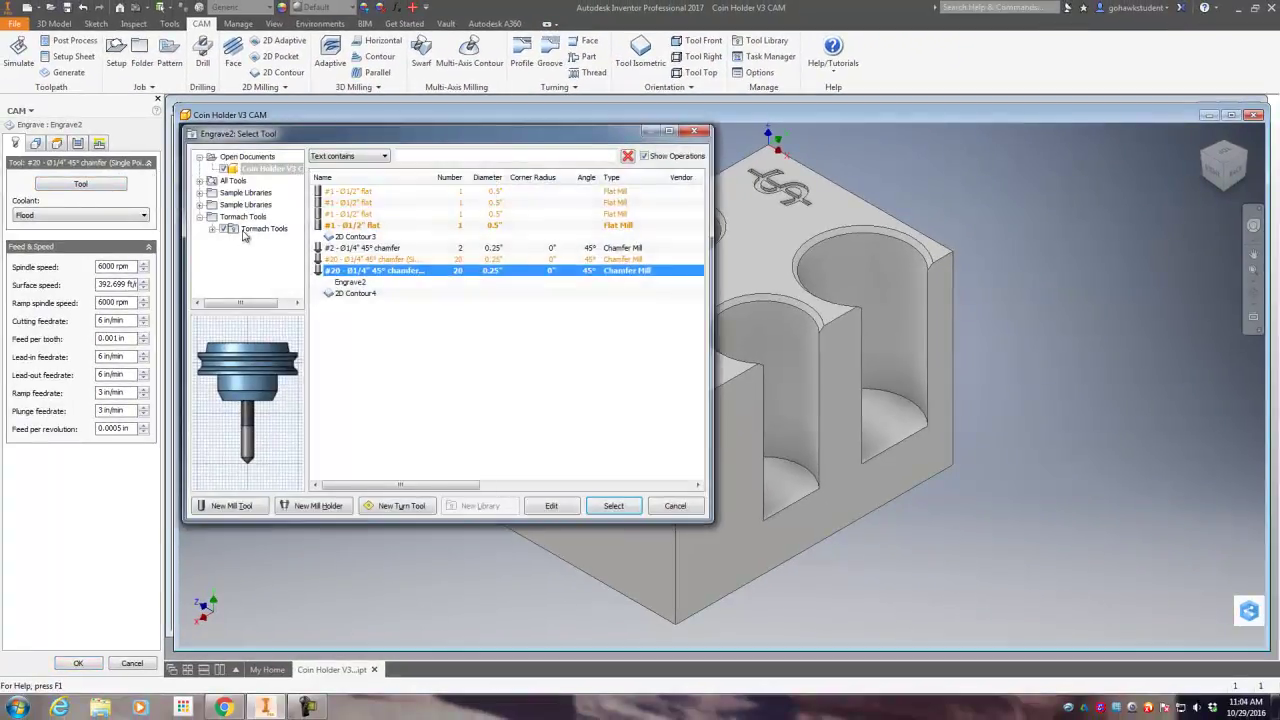
{"action": "left_click", "coordinate": [248, 229]}
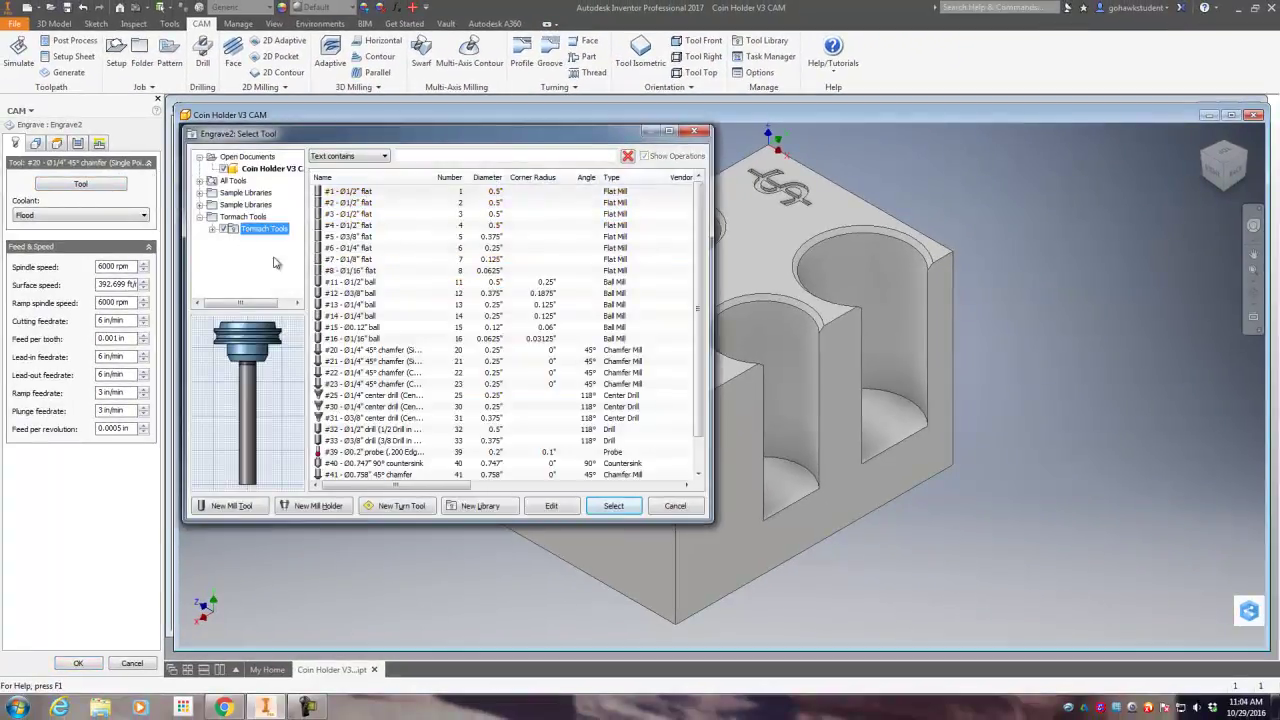
{"action": "left_click", "coordinate": [372, 351]}
{"action": "left_click", "coordinate": [610, 506]}
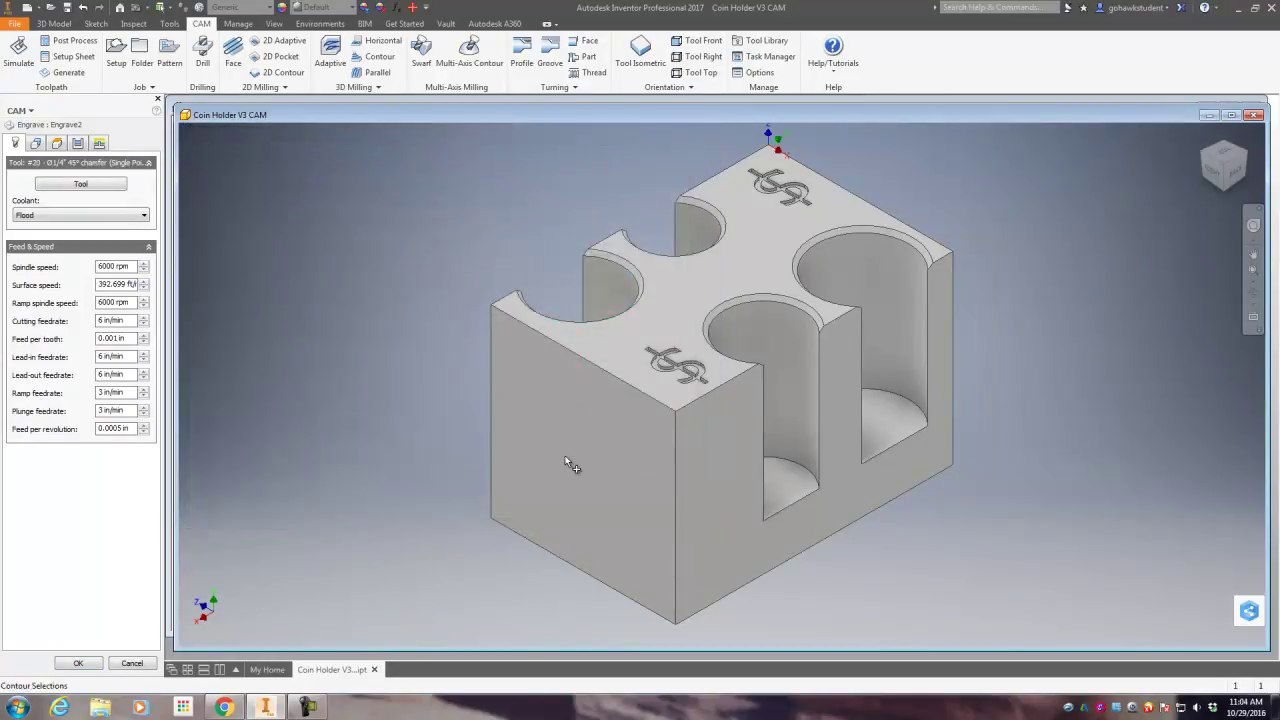
Select the floor outline and both inner island contours of the front dollar sign as engraving geometry.
{"action": "left_click", "coordinate": [37, 144]}
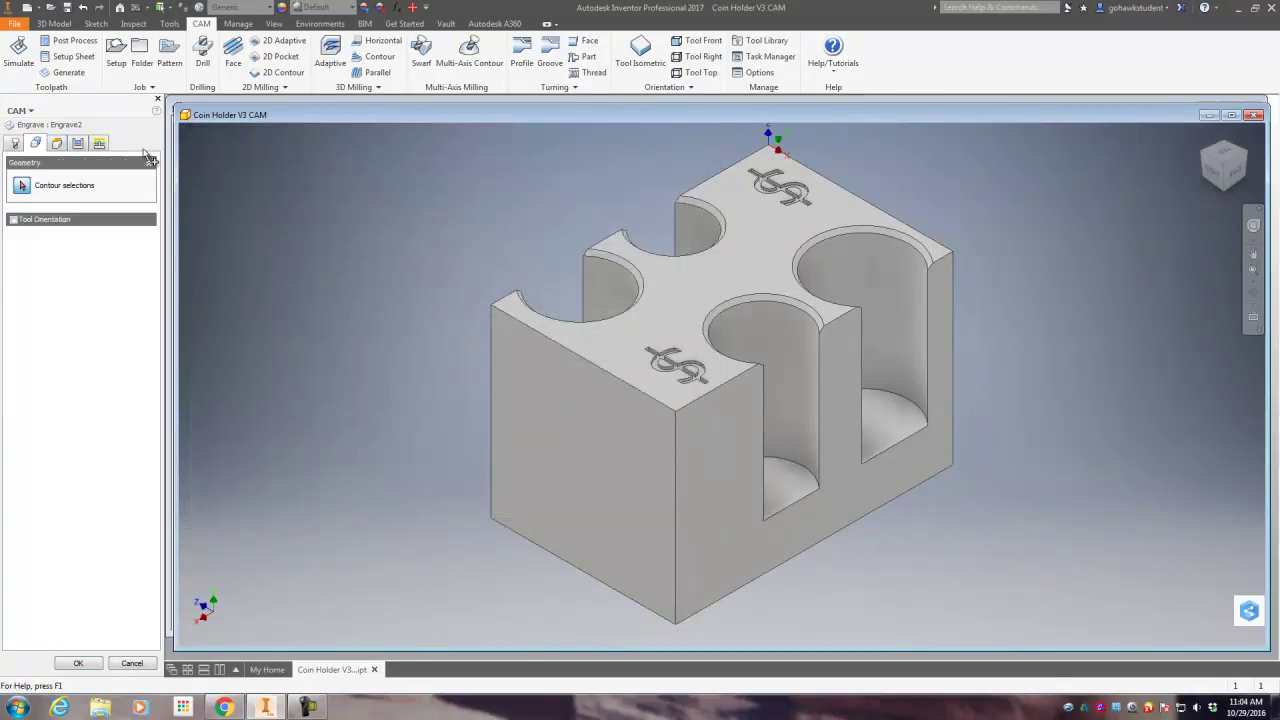
{"action": "scroll", "coordinate": [697, 332], "scroll_direction": "down", "scroll_amount": 3}
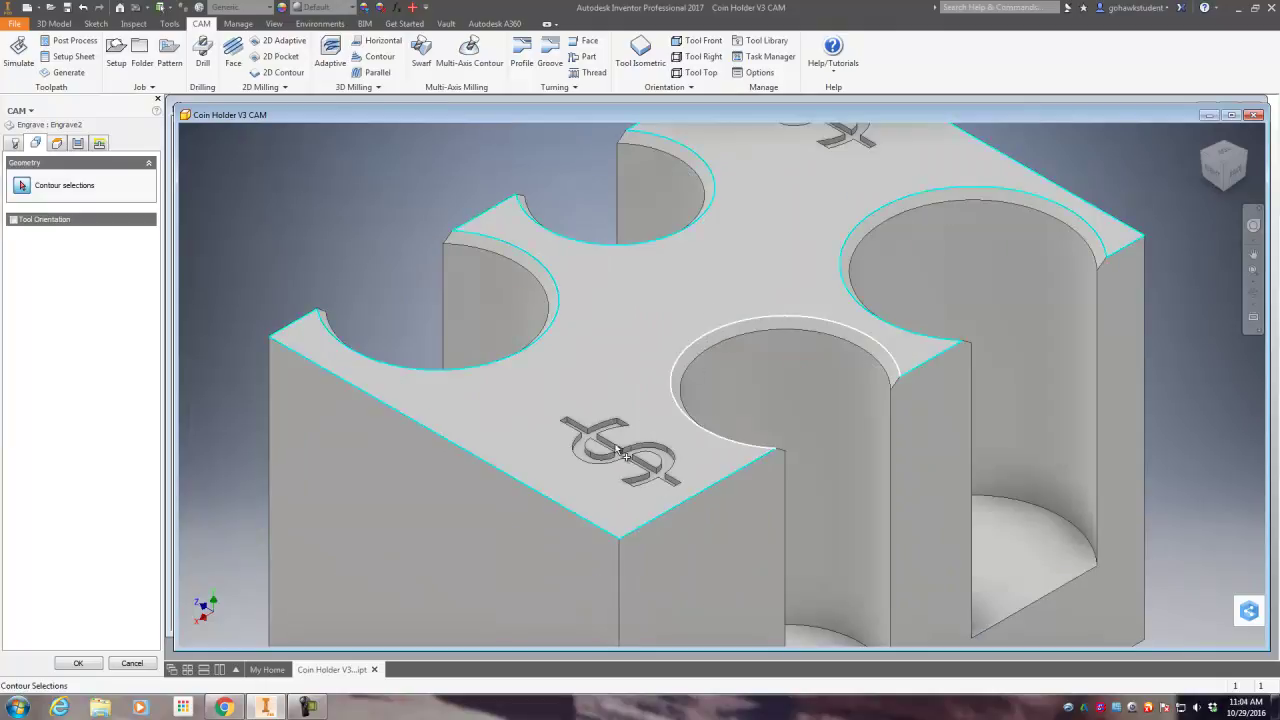
{"action": "scroll", "coordinate": [615, 460], "scroll_direction": "down", "scroll_amount": 4}
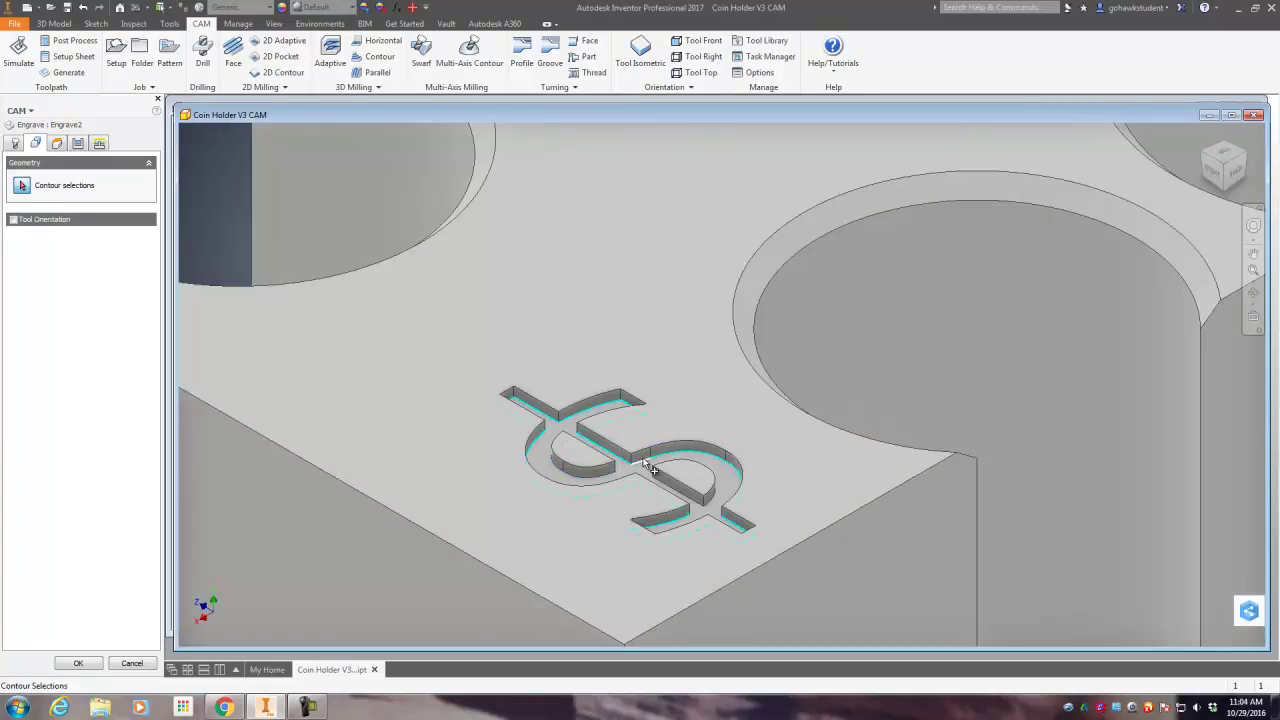
{"action": "scroll", "coordinate": [650, 468], "scroll_direction": "down", "scroll_amount": 3}
{"action": "left_click", "coordinate": [656, 463]}
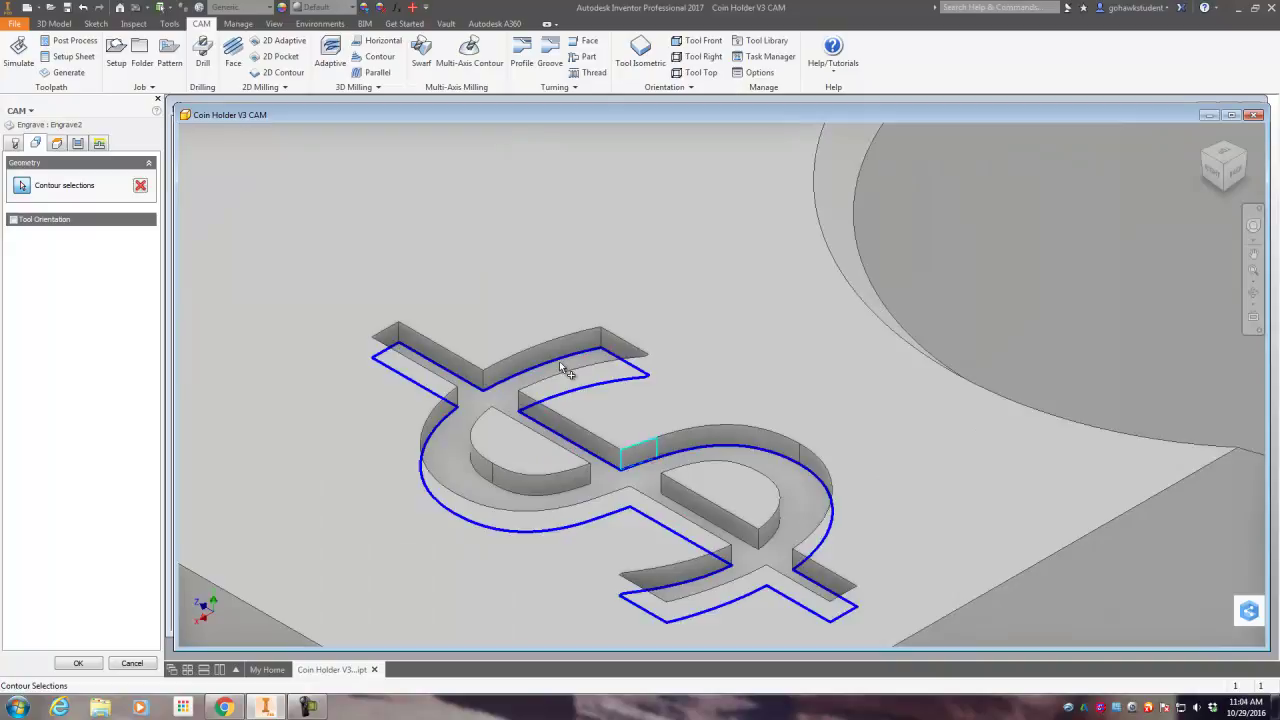
{"action": "left_click", "coordinate": [562, 492]}
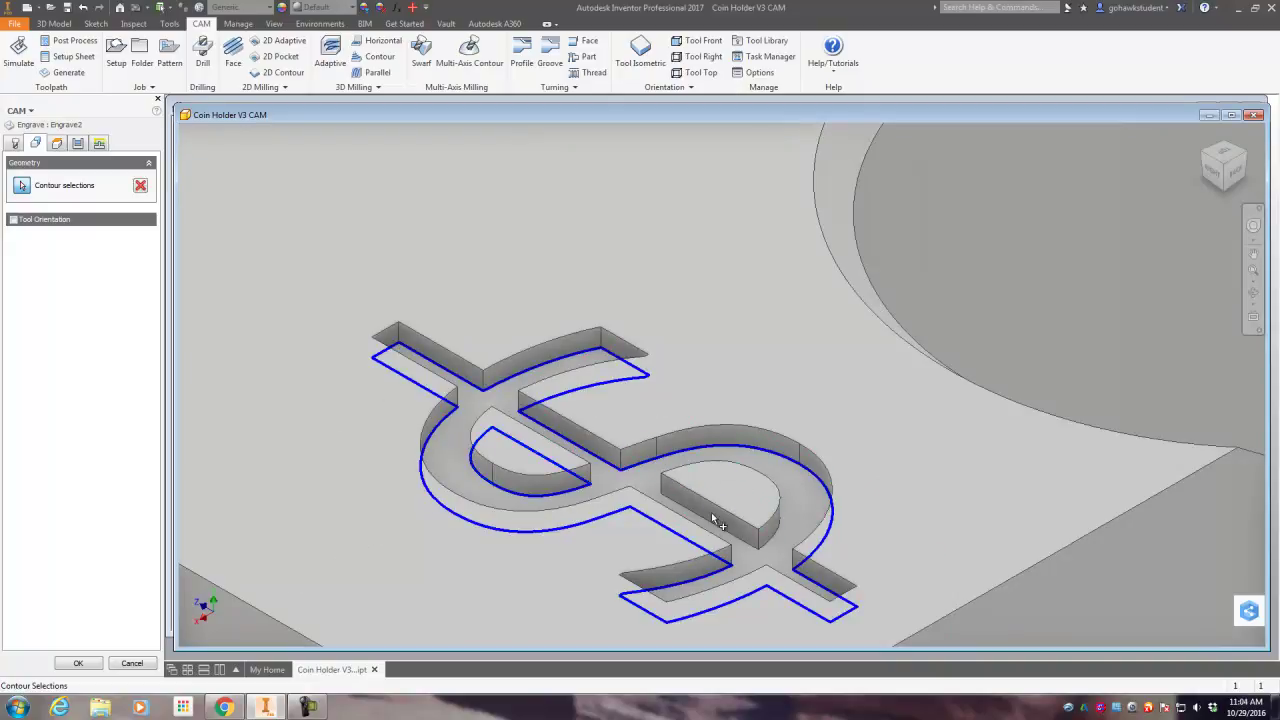
{"action": "scroll", "coordinate": [727, 536], "scroll_direction": "down", "scroll_amount": 1}
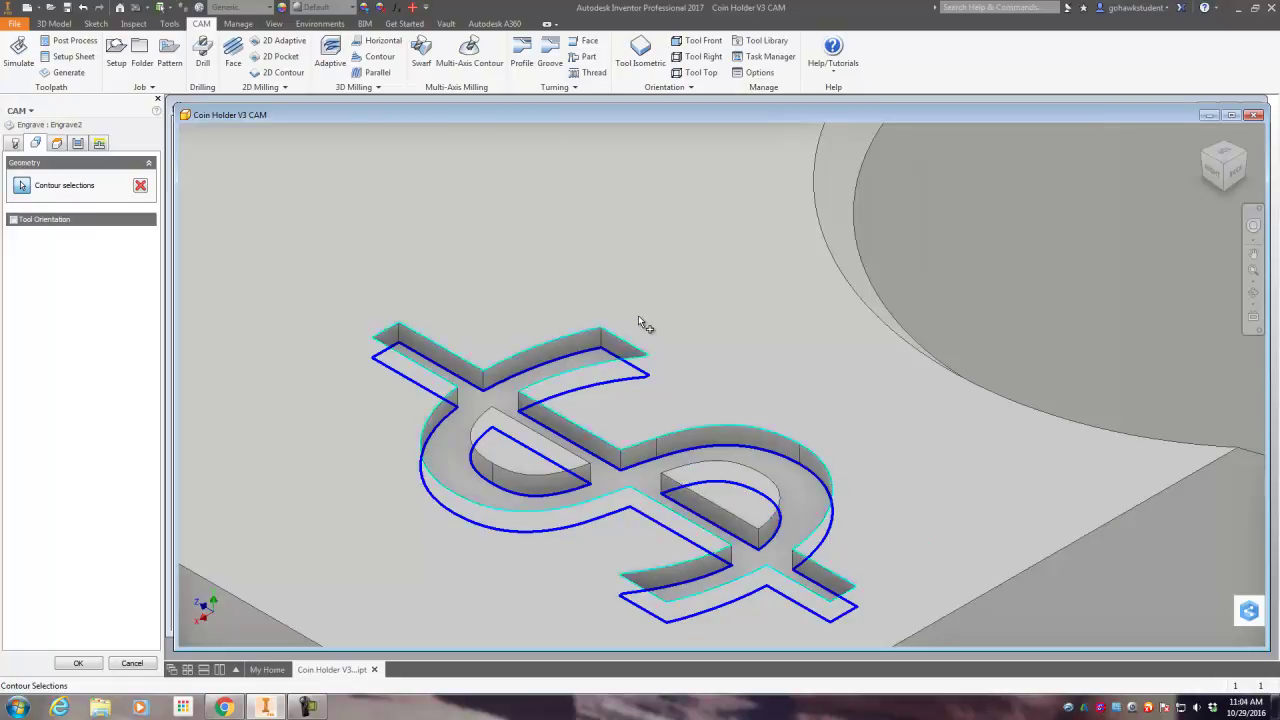
Add the floor outline and both inner island contours of the rear dollar sign to the engraving geometry.
{"action": "scroll", "coordinate": [638, 316], "scroll_direction": "down", "scroll_amount": 5}
{"action": "scroll", "coordinate": [736, 172], "scroll_direction": "up", "scroll_amount": 6}
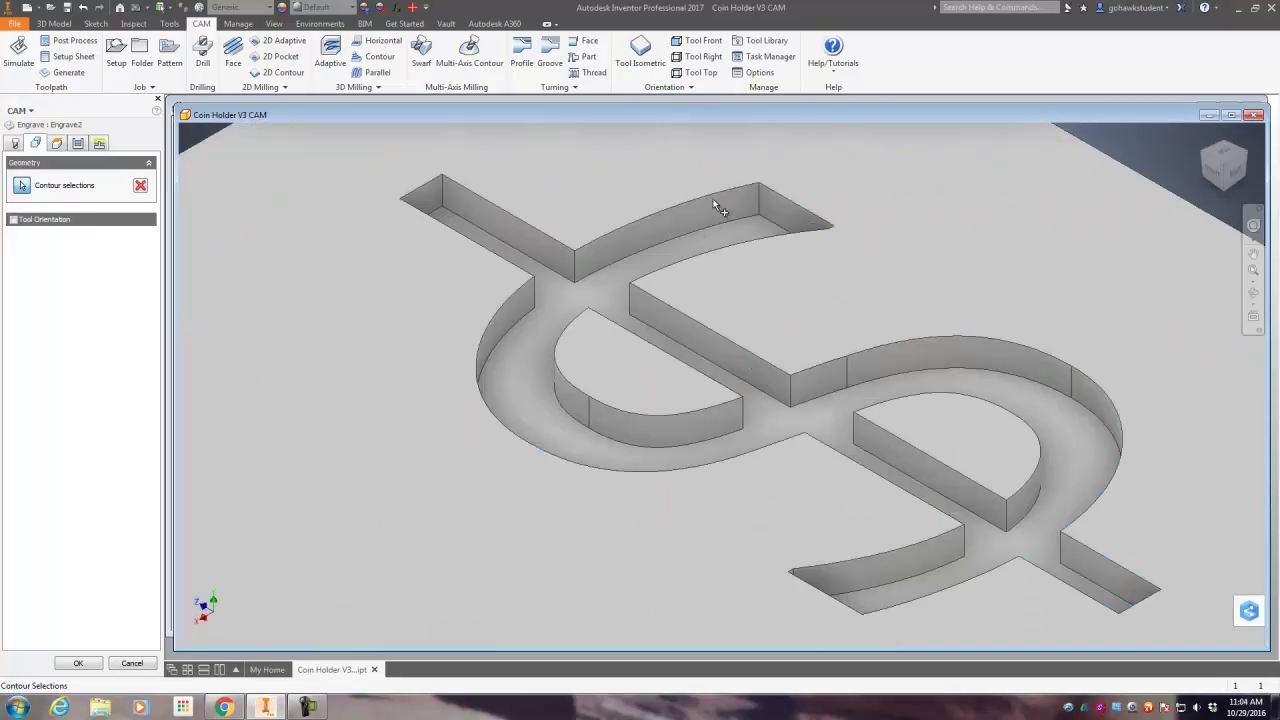
{"action": "left_click", "coordinate": [688, 245]}
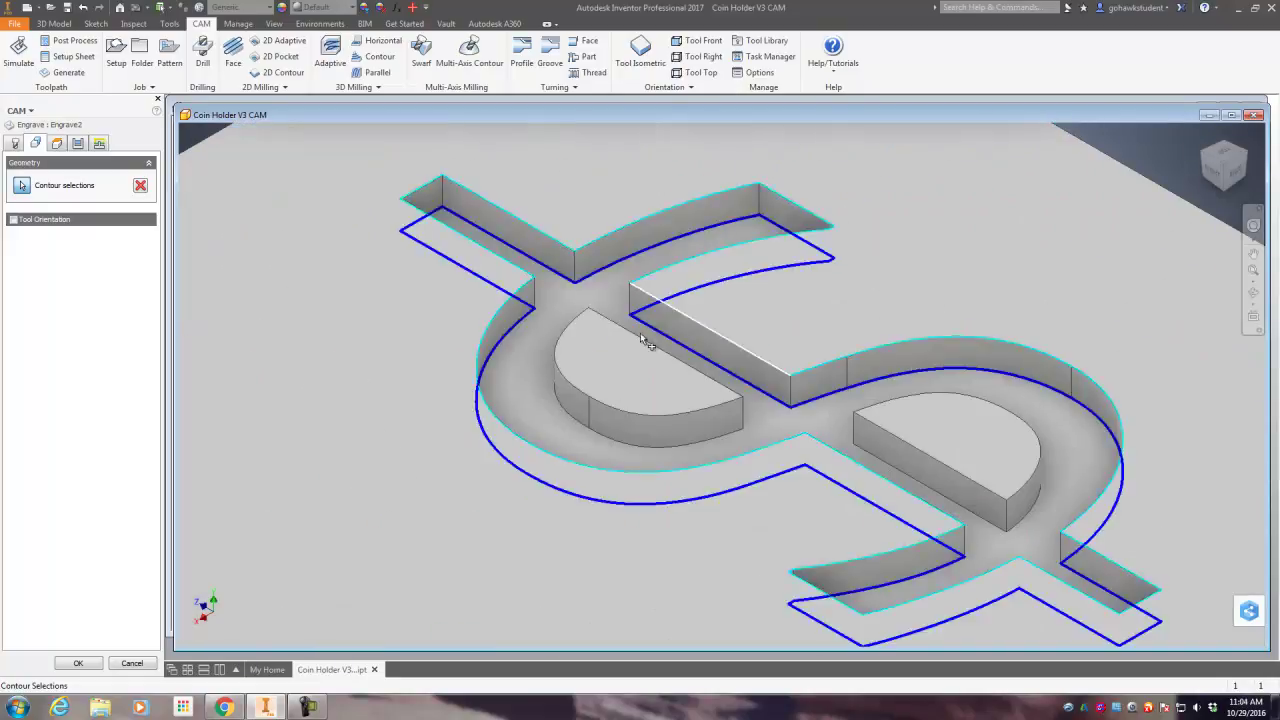
{"action": "left_click", "coordinate": [605, 434]}
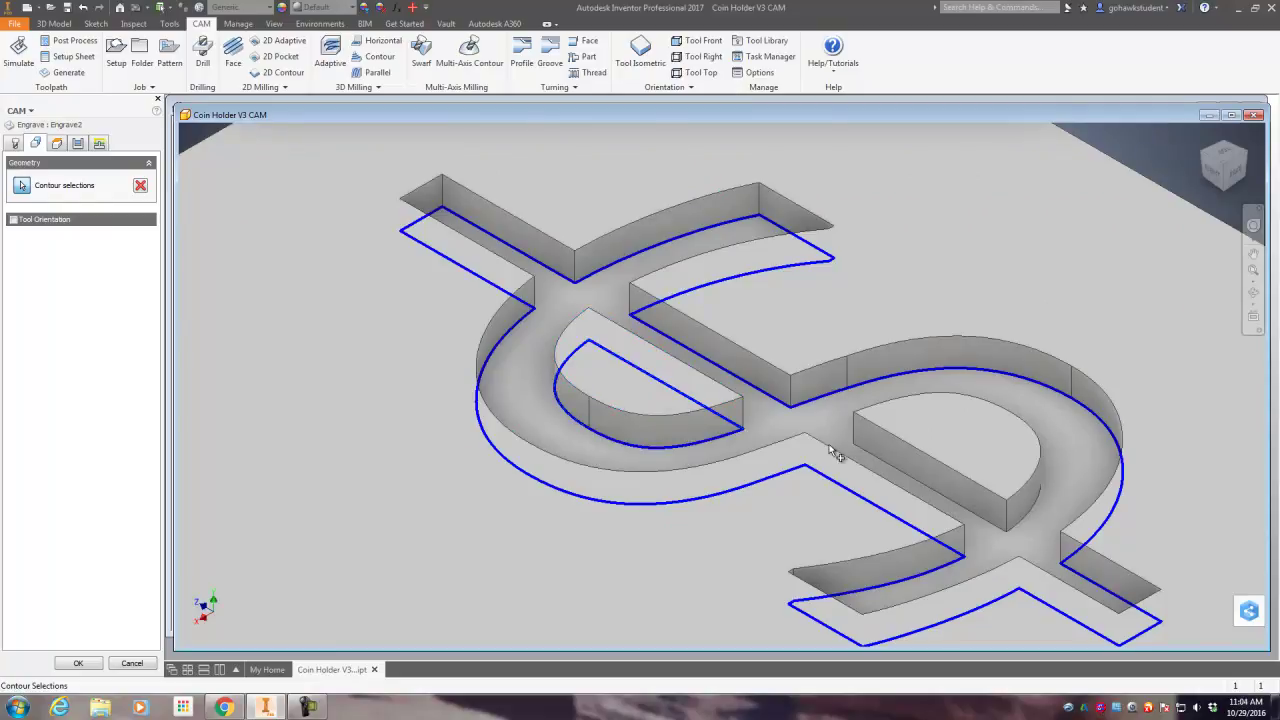
{"action": "left_click", "coordinate": [884, 458]}
{"action": "scroll", "coordinate": [741, 342], "scroll_direction": "down", "scroll_amount": 6}
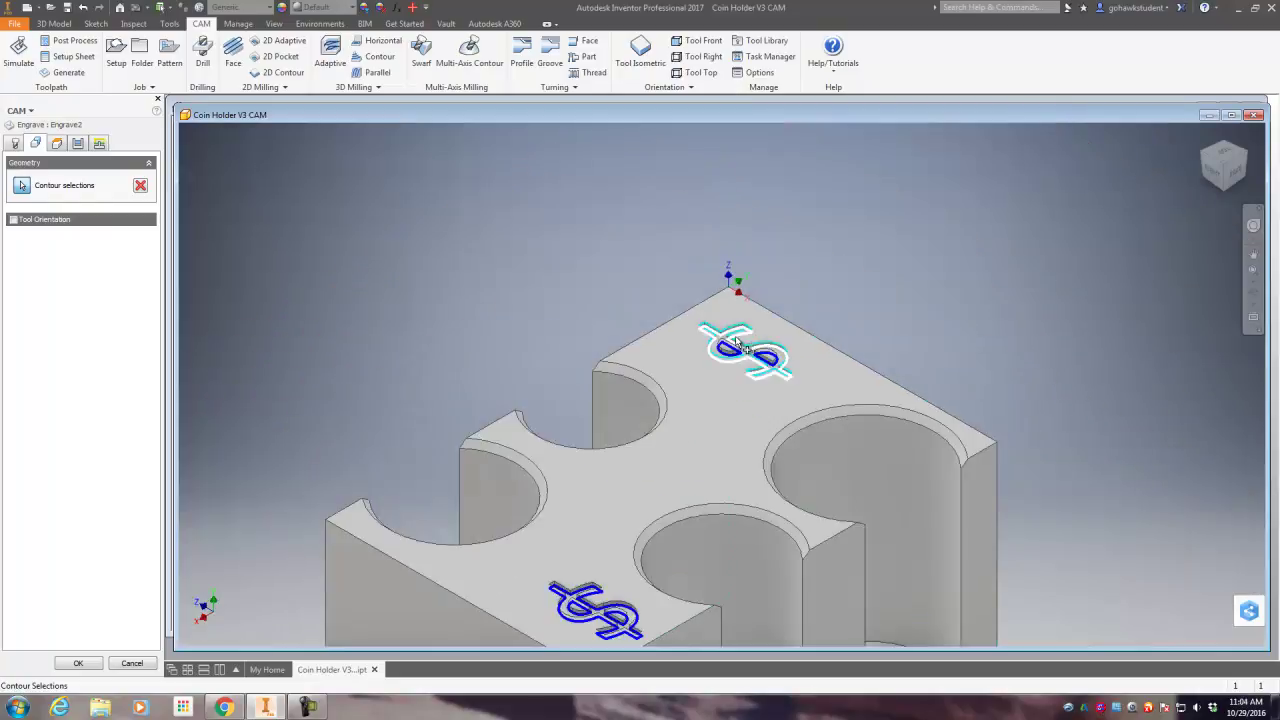
Set the Engrave operation's bottom height to Selection, referencing the recessed floor of the front dollar sign, and accept the operation.
{"action": "left_click", "coordinate": [57, 143]}
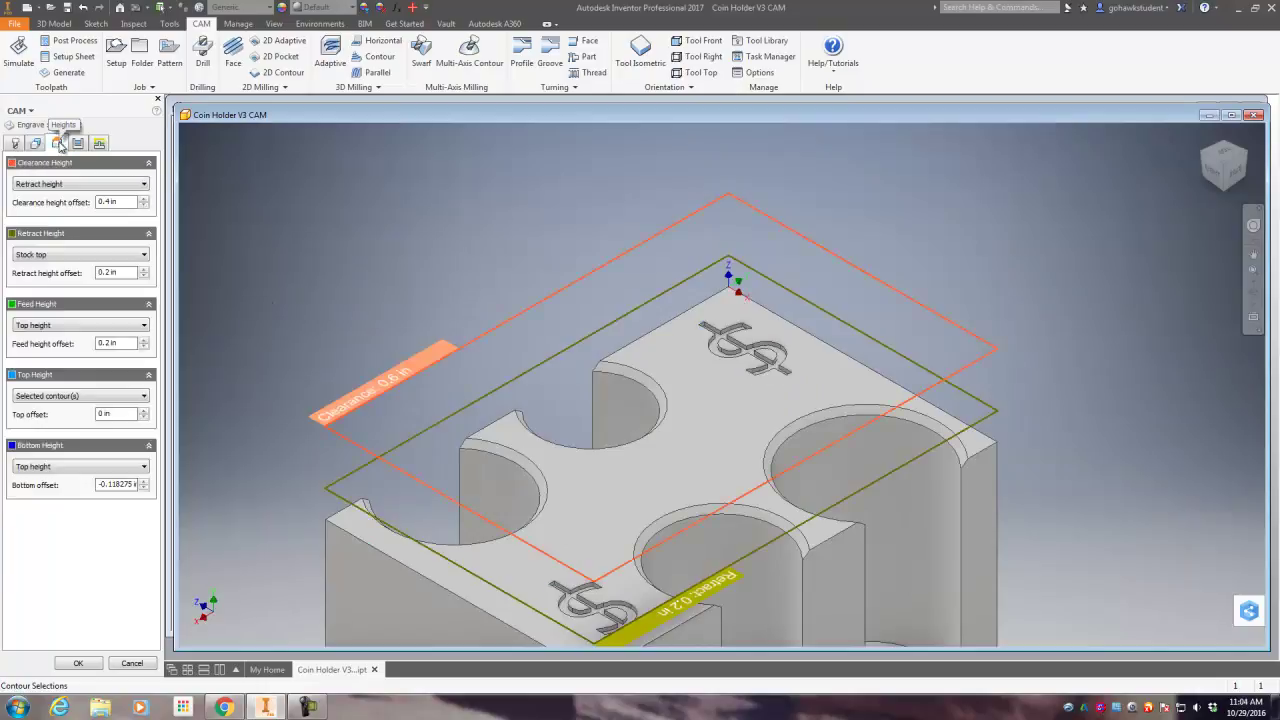
{"action": "left_click", "coordinate": [88, 467]}
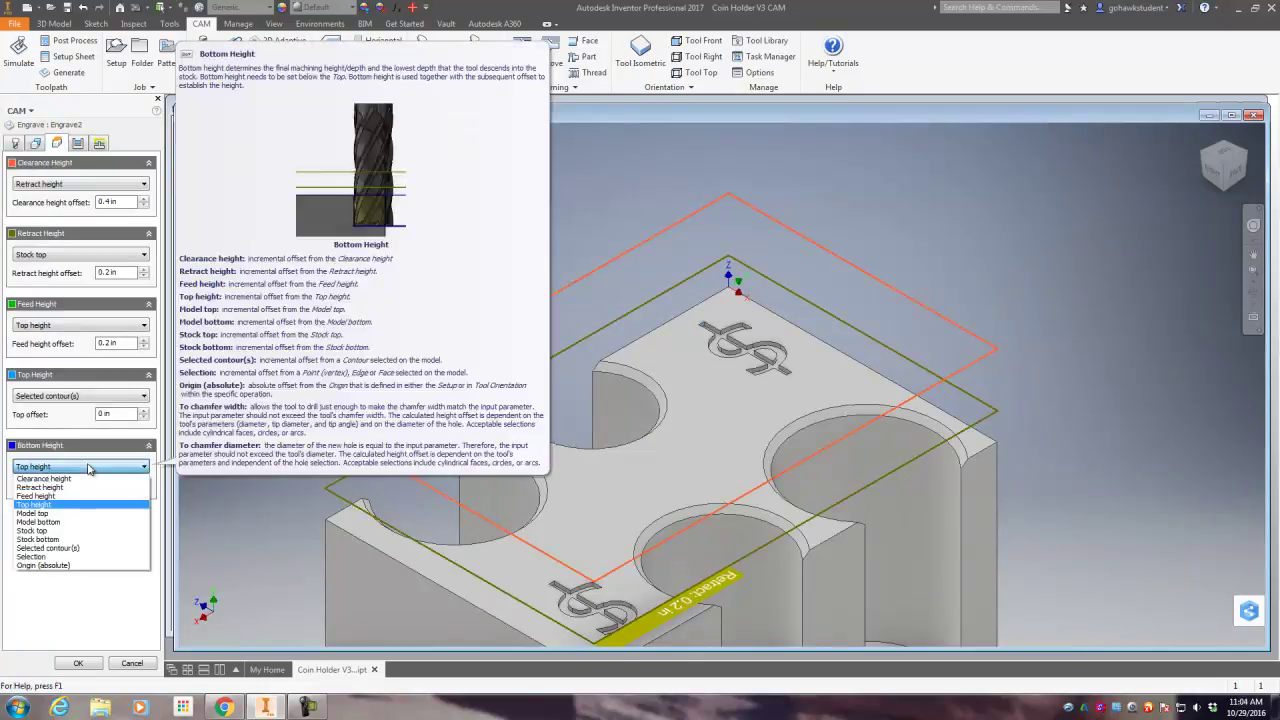
{"action": "left_click", "coordinate": [85, 562]}
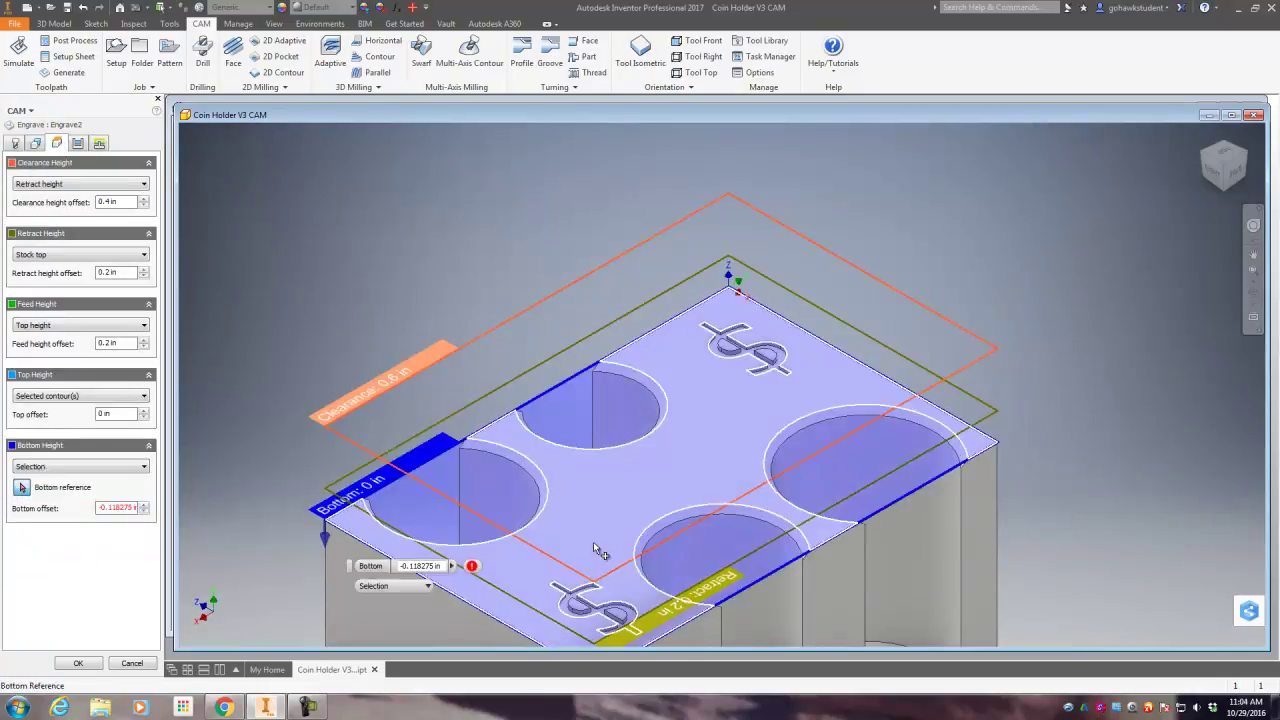
{"action": "scroll", "coordinate": [516, 593], "scroll_direction": "up", "scroll_amount": 8}
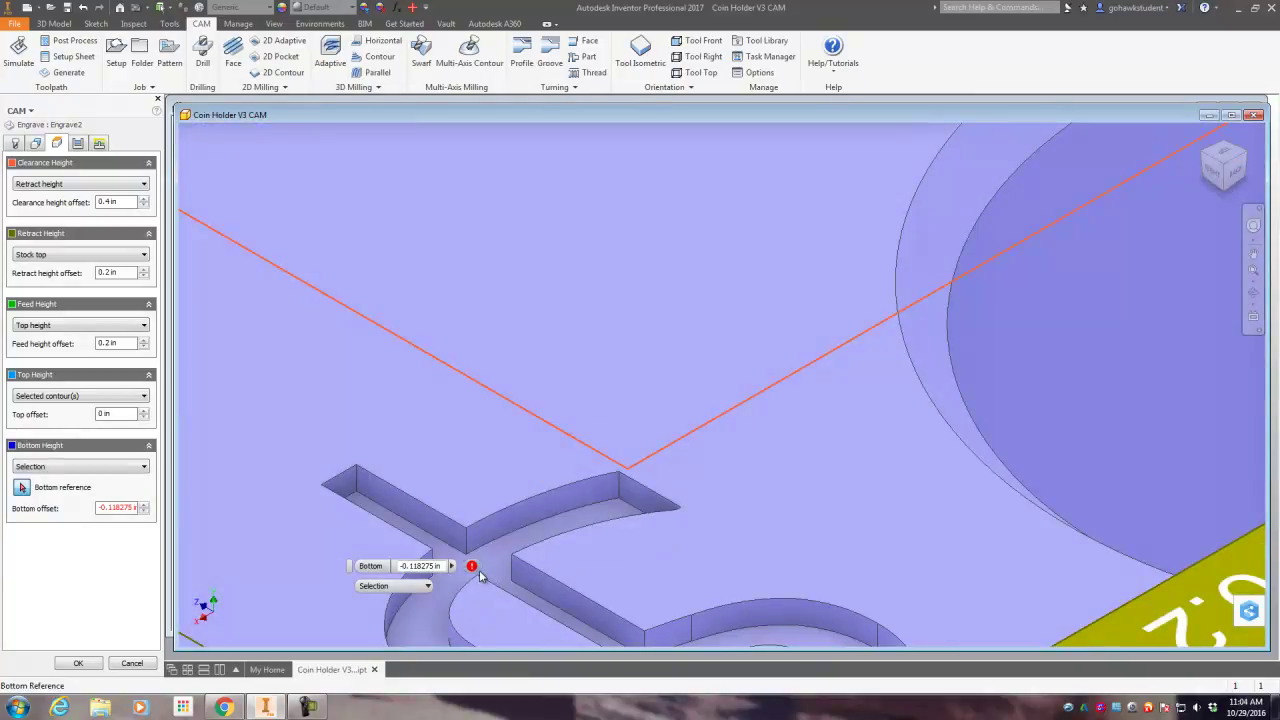
{"action": "left_click", "coordinate": [505, 560]}
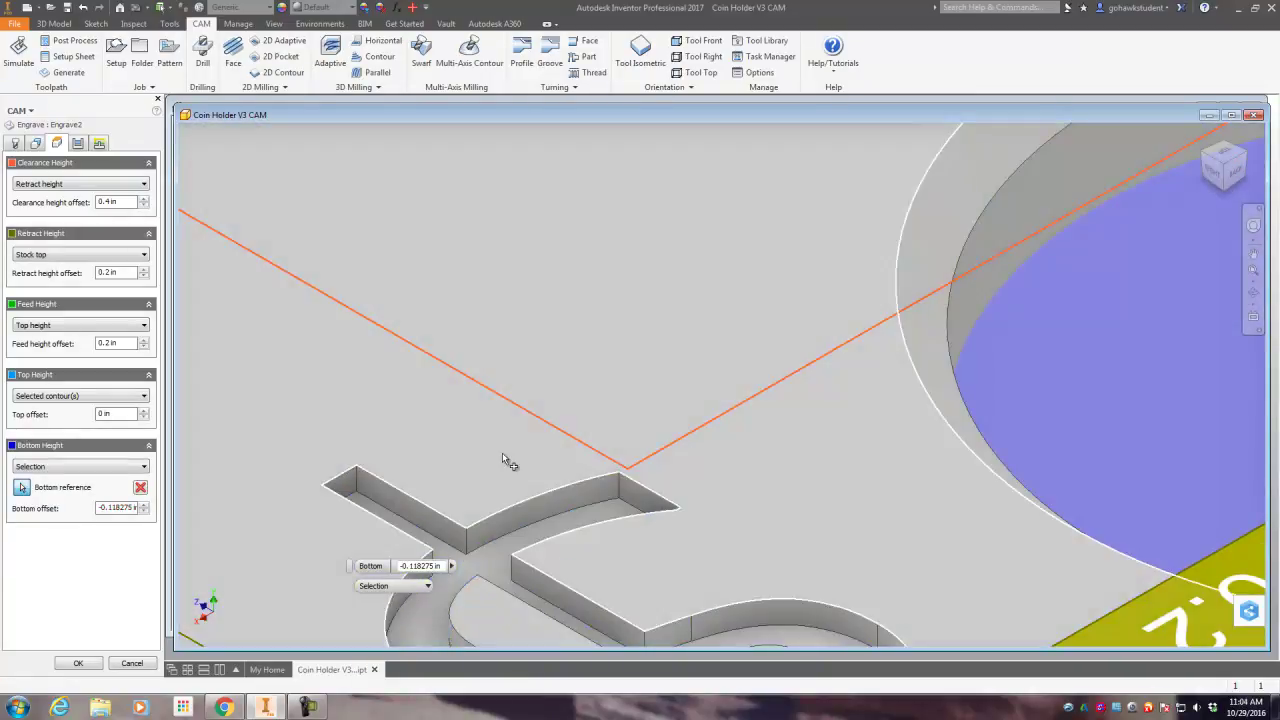
{"action": "scroll", "coordinate": [507, 470], "scroll_direction": "down", "scroll_amount": 10}
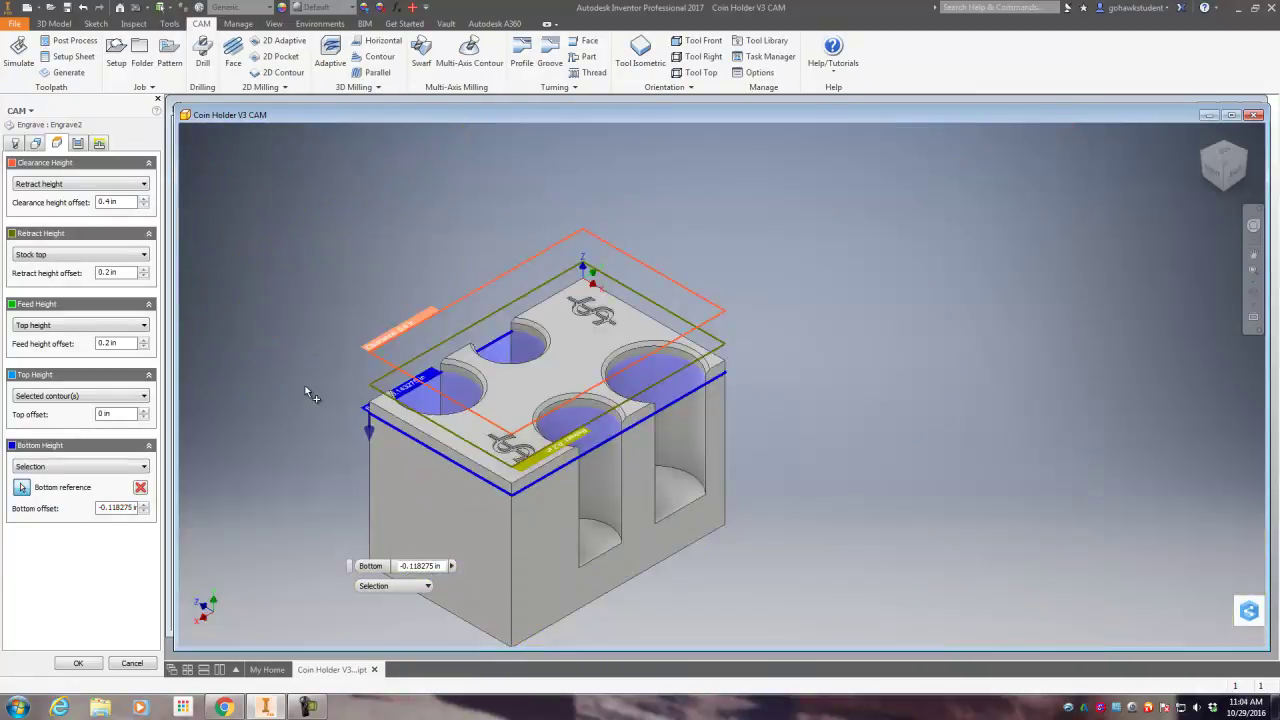
{"action": "scroll", "coordinate": [448, 412], "scroll_direction": "up", "scroll_amount": 5}
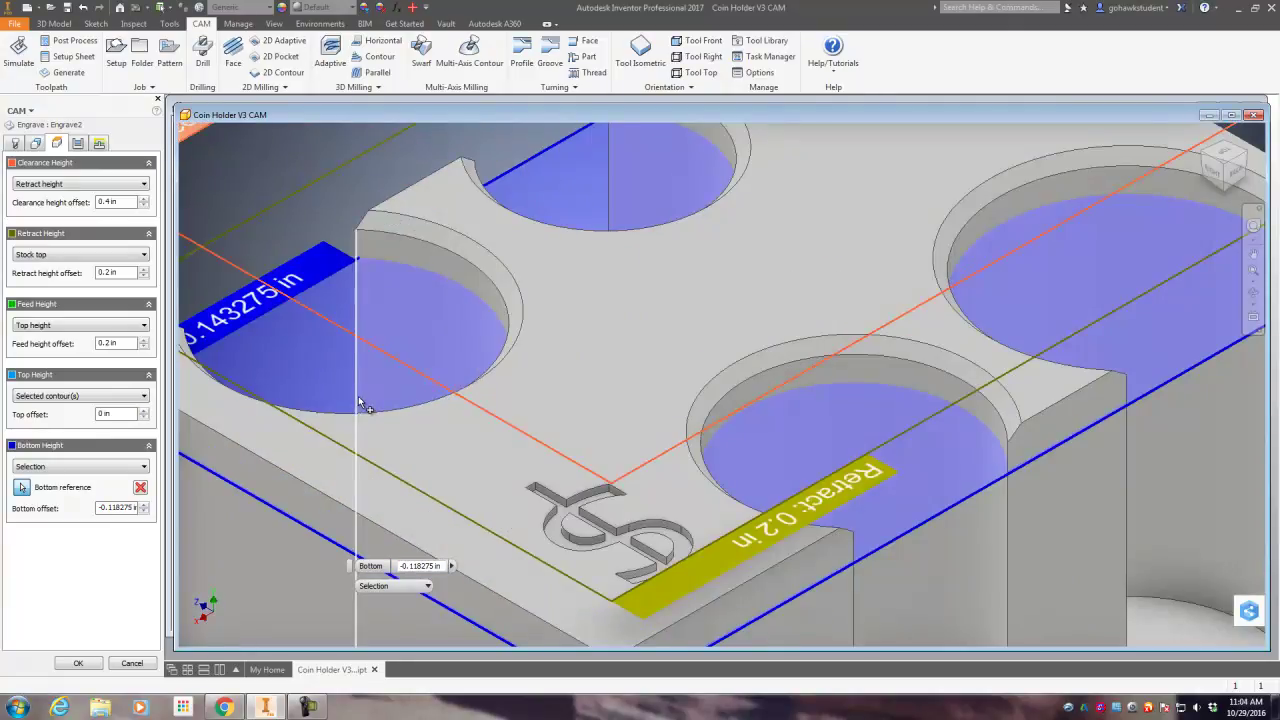
{"action": "scroll", "coordinate": [358, 396], "scroll_direction": "down", "scroll_amount": 5}
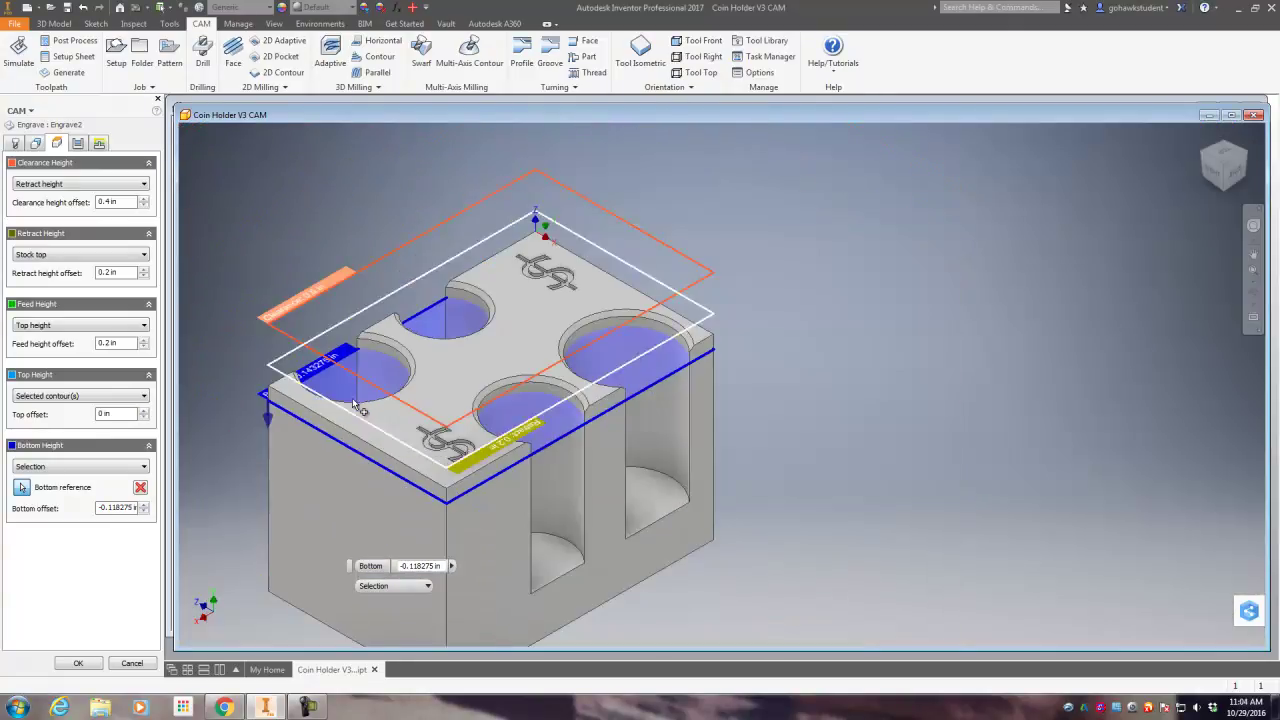
{"action": "left_click", "coordinate": [84, 665]}
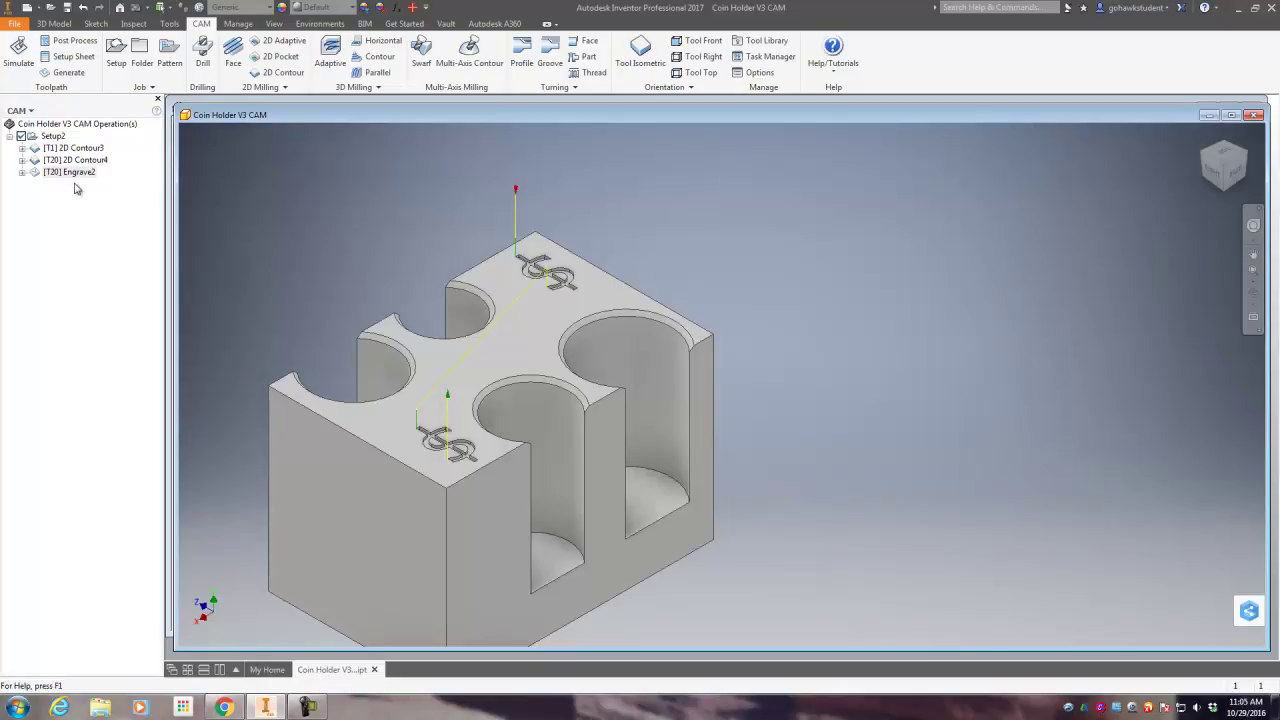
Simulate all Setup2 toolpaths with the stock shown at maximum playback speed, review the machining statistics, and close the simulation.
{"action": "left_click", "coordinate": [53, 137]}
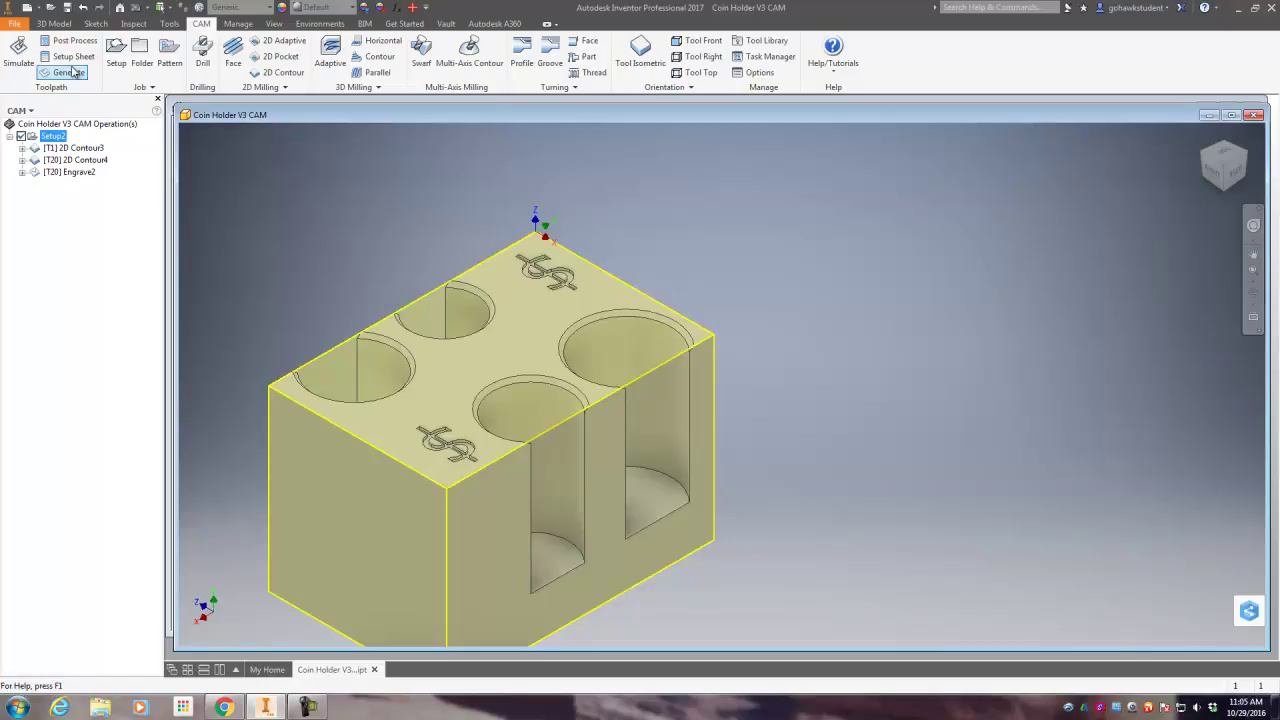
{"action": "left_click", "coordinate": [20, 52]}
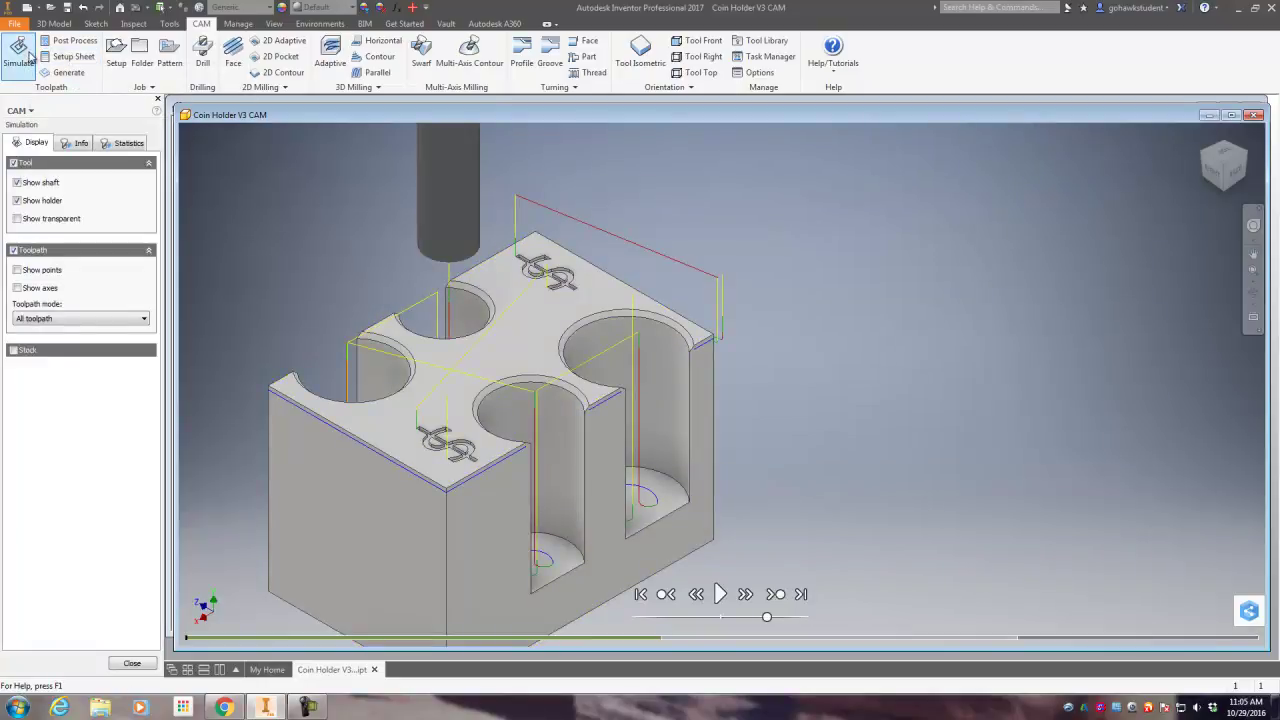
{"action": "left_click", "coordinate": [13, 350]}
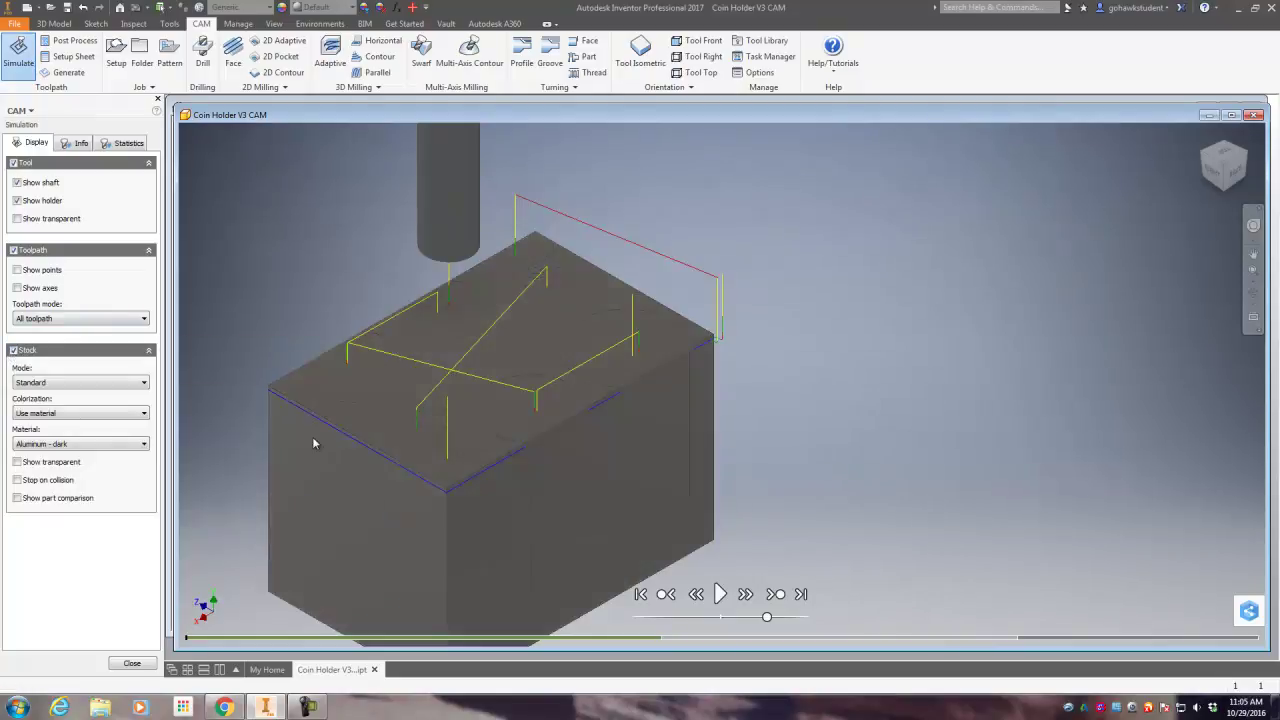
{"action": "left_click", "coordinate": [719, 594]}
{"action": "left_click", "coordinate": [790, 617]}
{"action": "left_click_drag", "start_coordinate": [790, 617], "coordinate": [810, 617]}
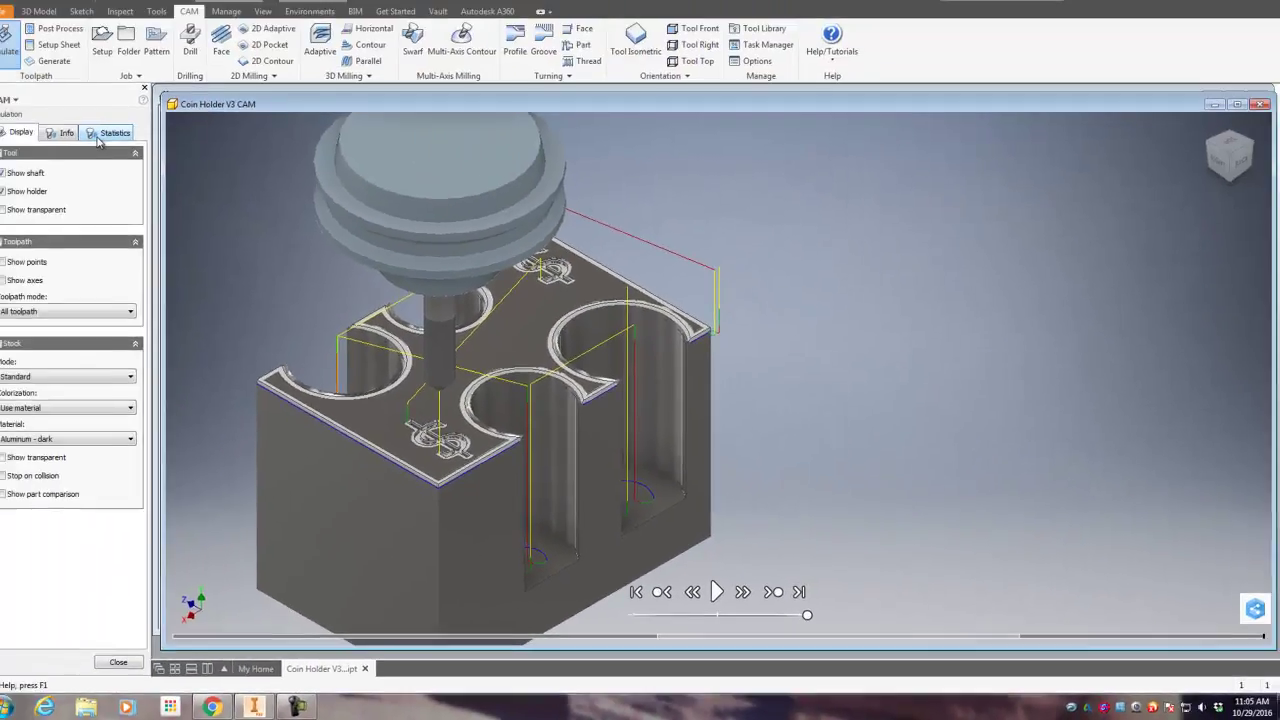
{"action": "left_click", "coordinate": [124, 142]}
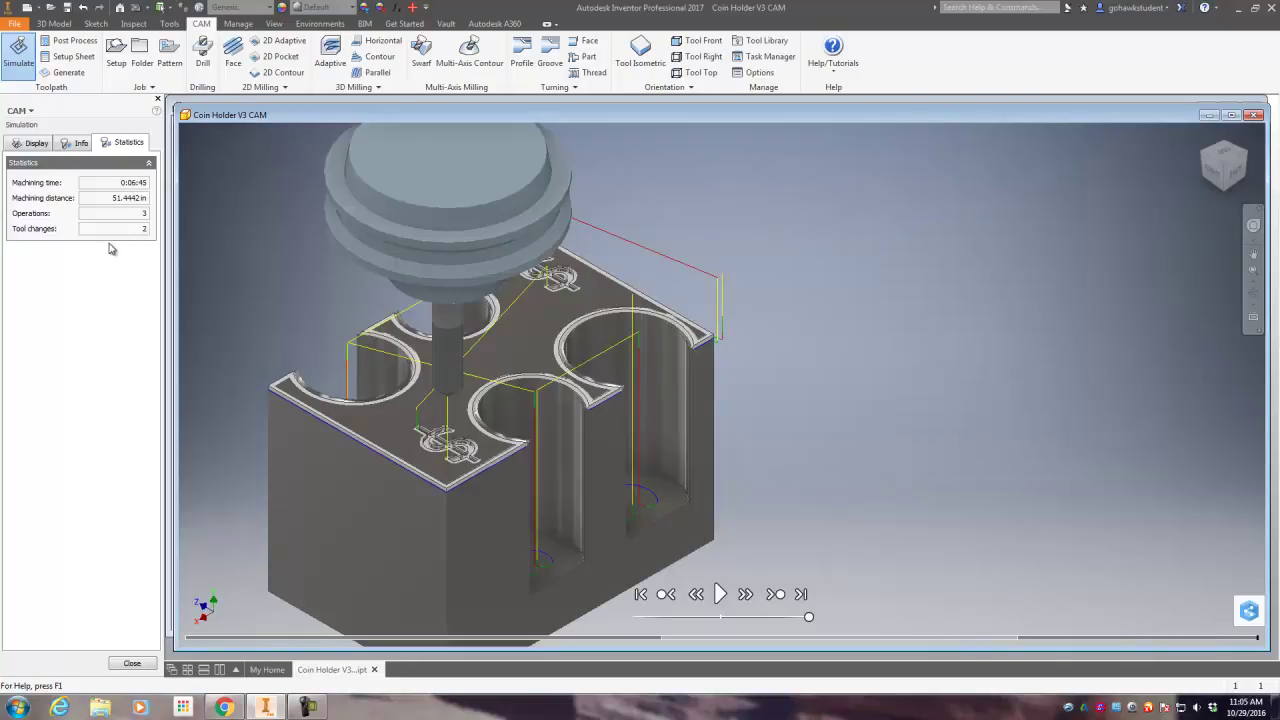
{"action": "left_click", "coordinate": [131, 664]}
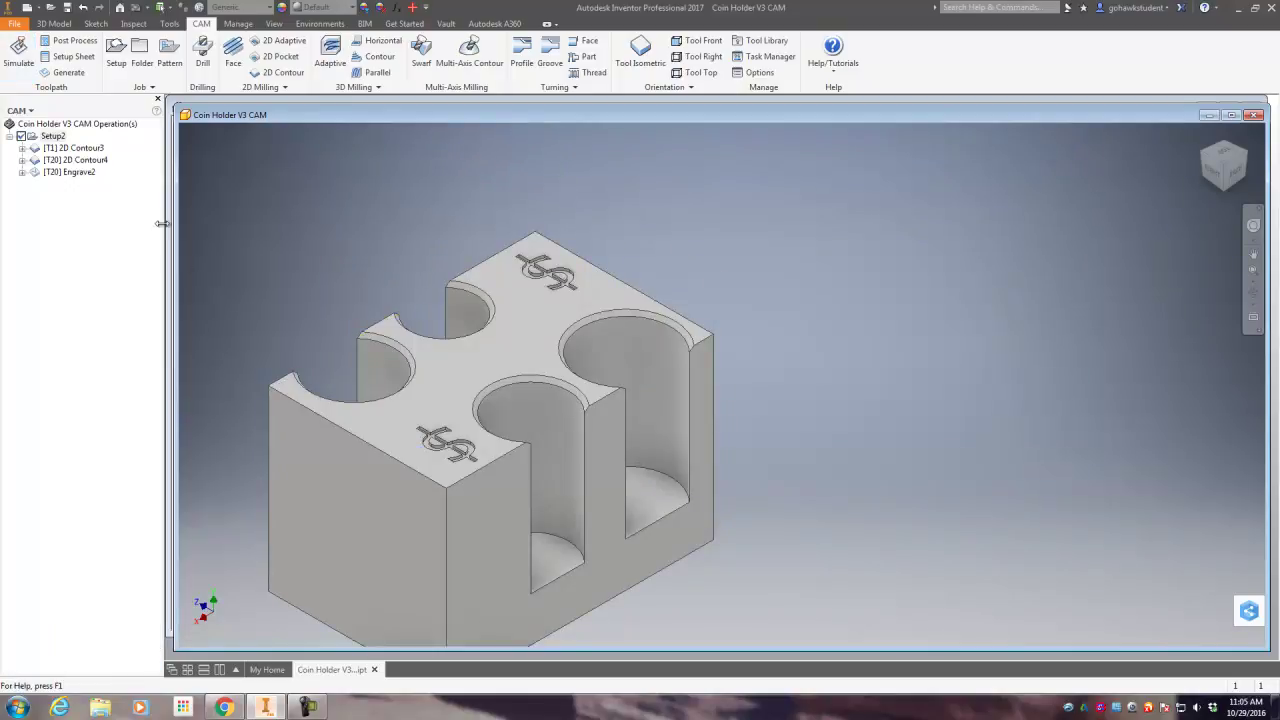
Start post processing Setup2 and set the program comment to BBMoneyBlock.
{"action": "left_click", "coordinate": [52, 137]}
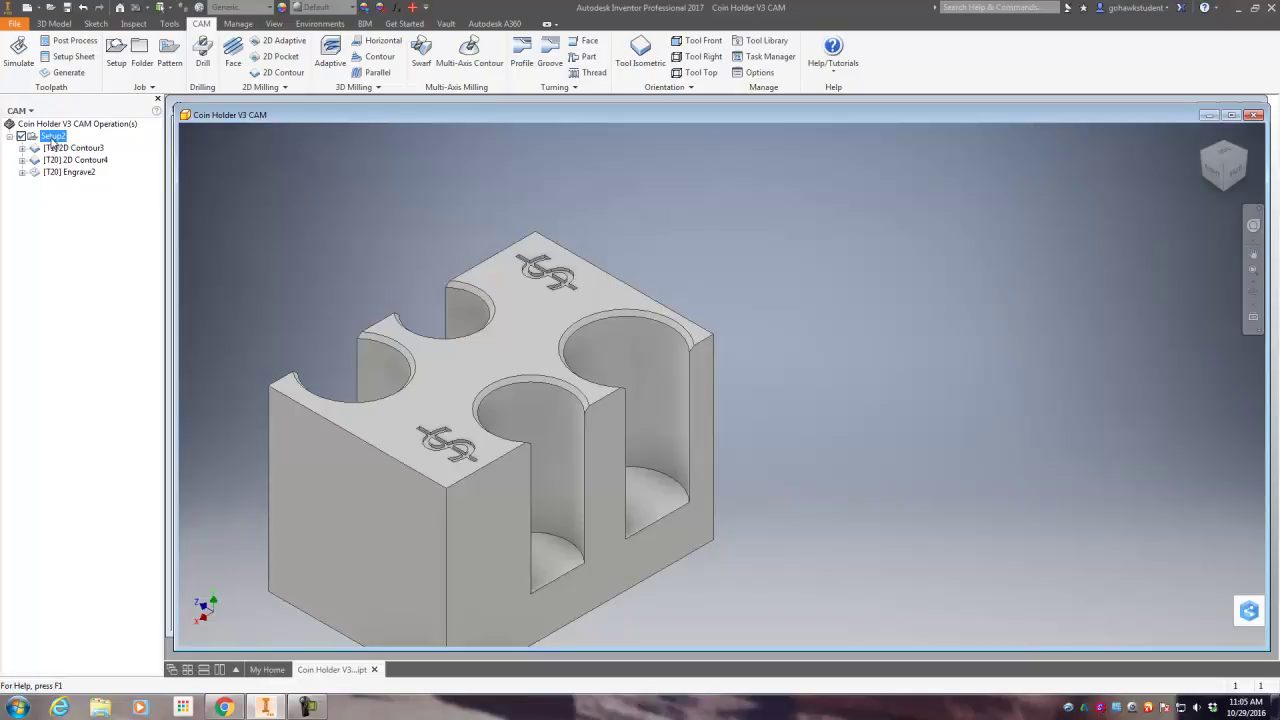
{"action": "left_click", "coordinate": [61, 46]}
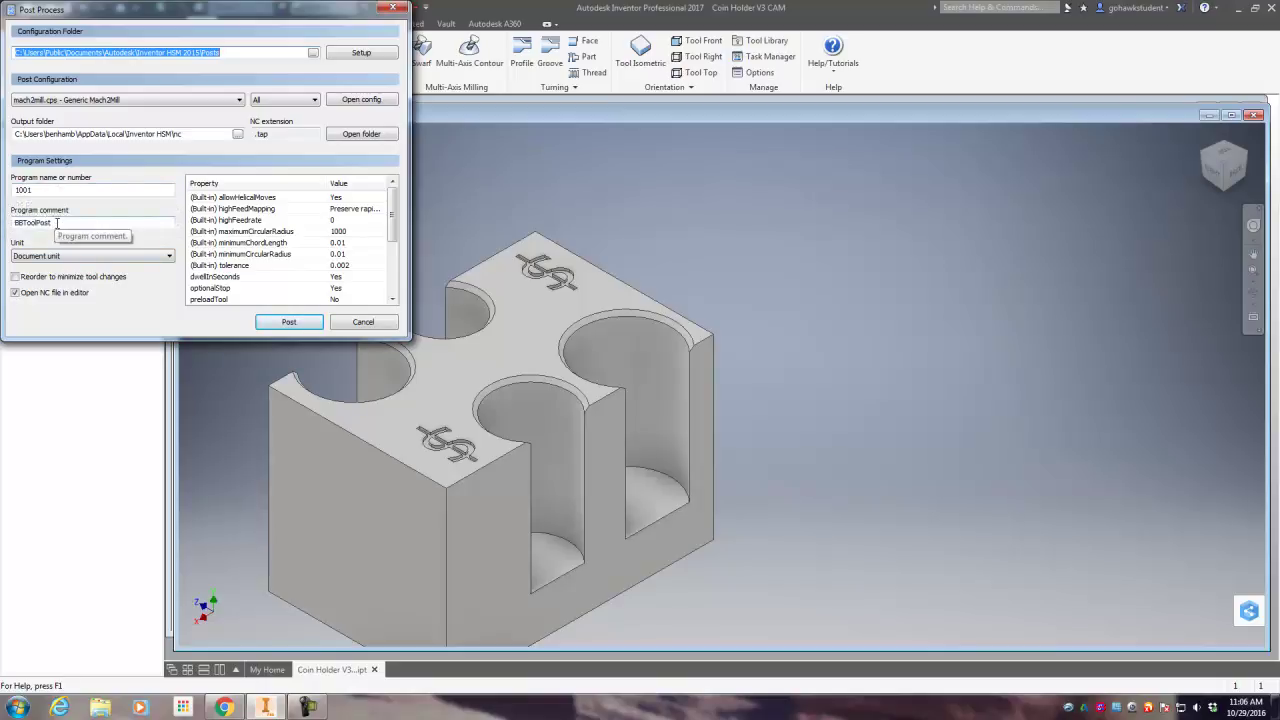
{"action": "left_click_drag", "start_coordinate": [57, 222], "coordinate": [16, 222]}
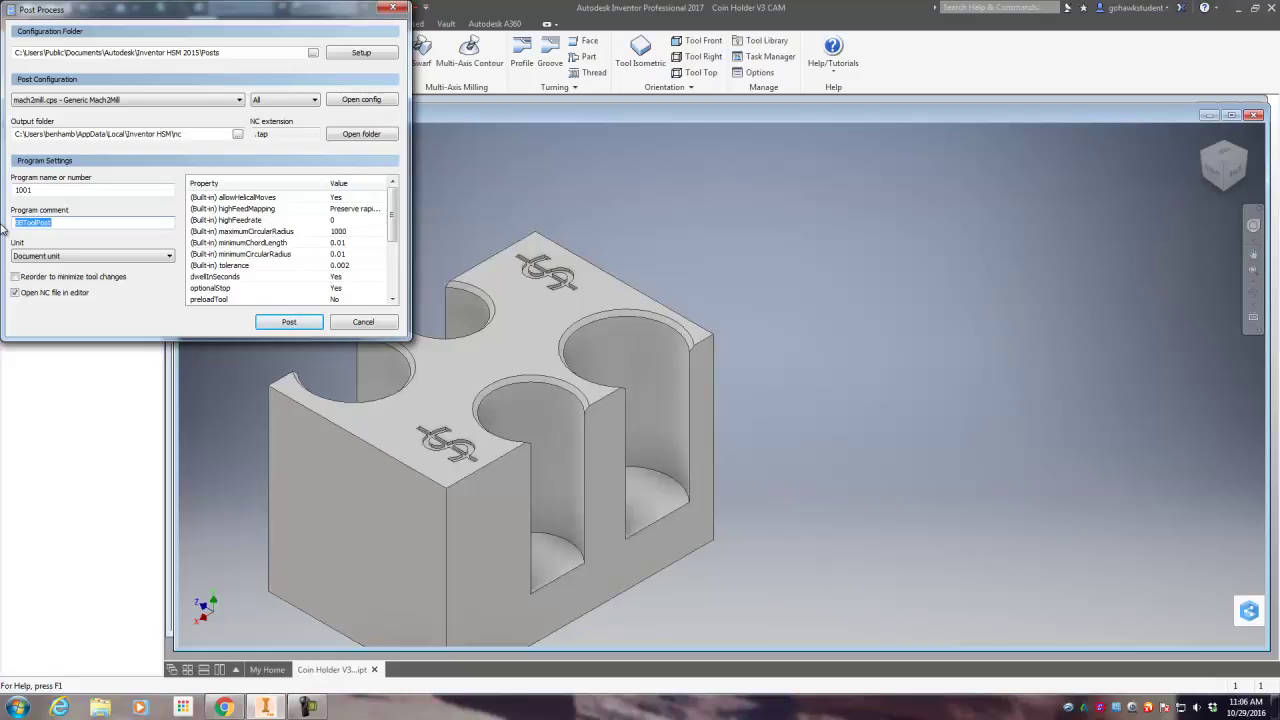
{"action": "type", "text": "BBMoneyBlock"}
Choose tormach.cps - Generic Tormach Mach3Mill as the post configuration.
{"action": "left_click", "coordinate": [196, 100]}
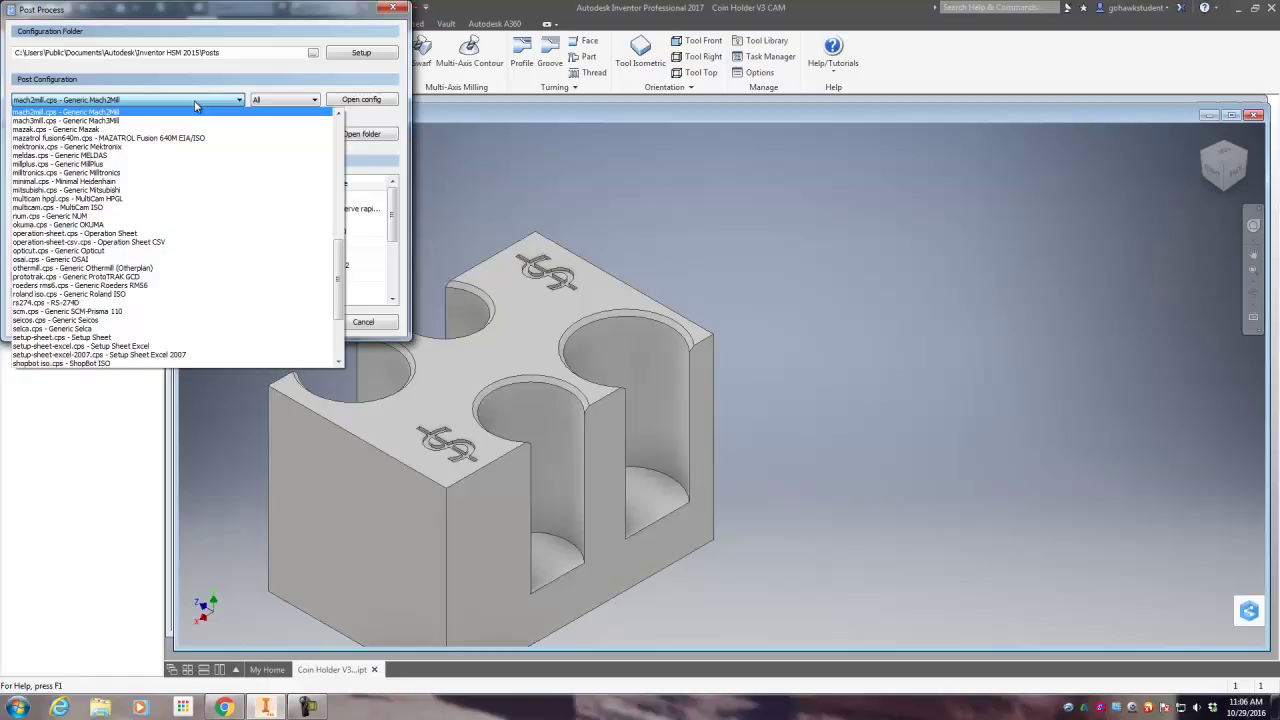
{"action": "scroll", "coordinate": [145, 130], "scroll_direction": "up", "scroll_amount": 2}
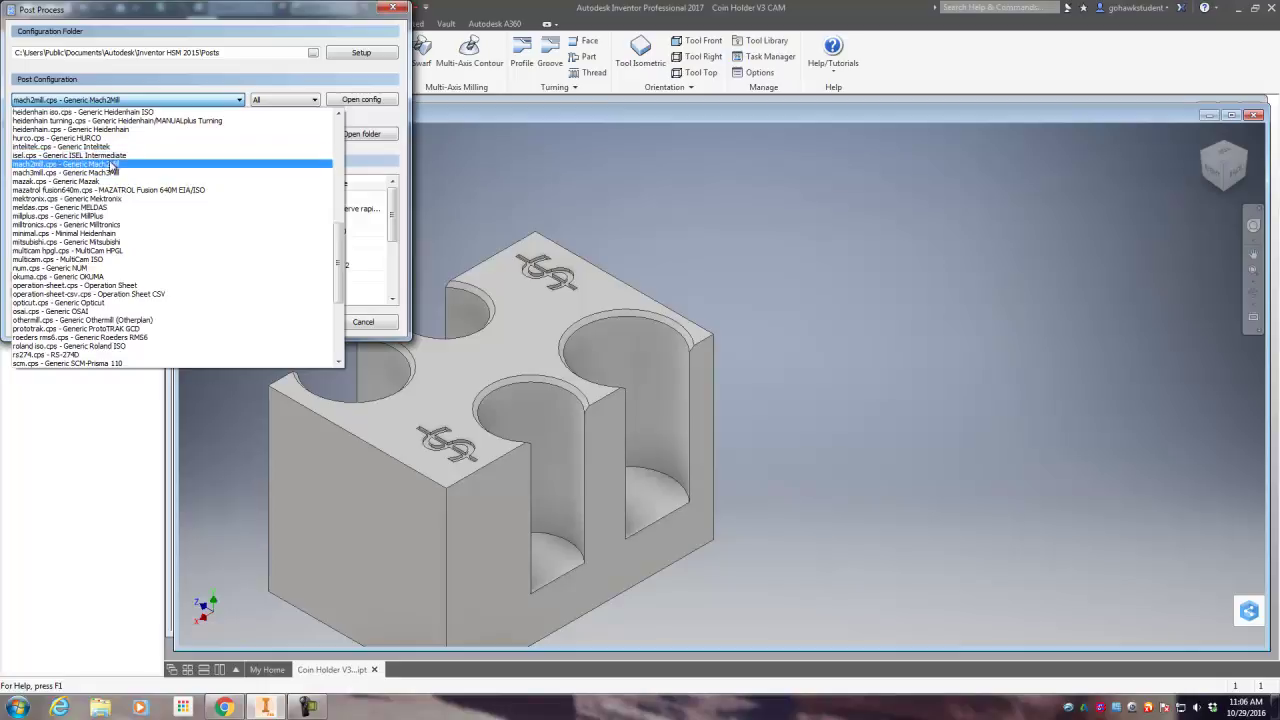
{"action": "scroll", "coordinate": [103, 300], "scroll_direction": "down", "scroll_amount": 1}
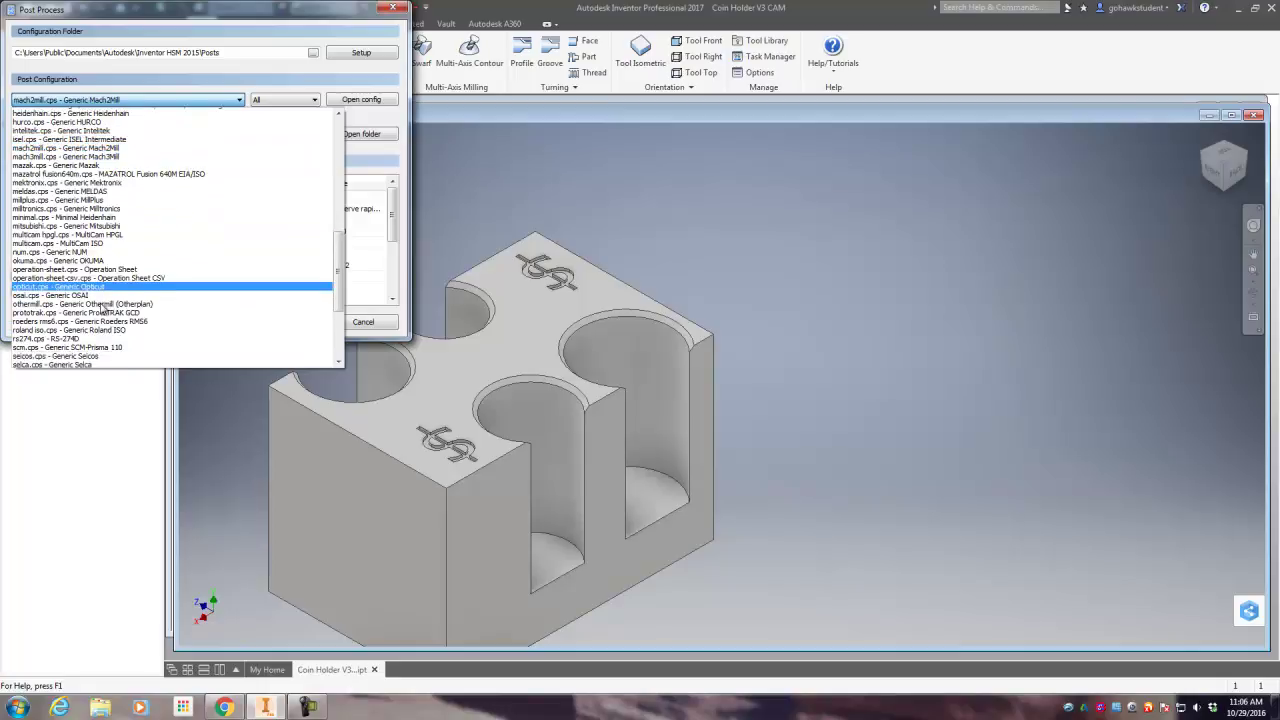
{"action": "scroll", "coordinate": [103, 308], "scroll_direction": "down", "scroll_amount": 1}
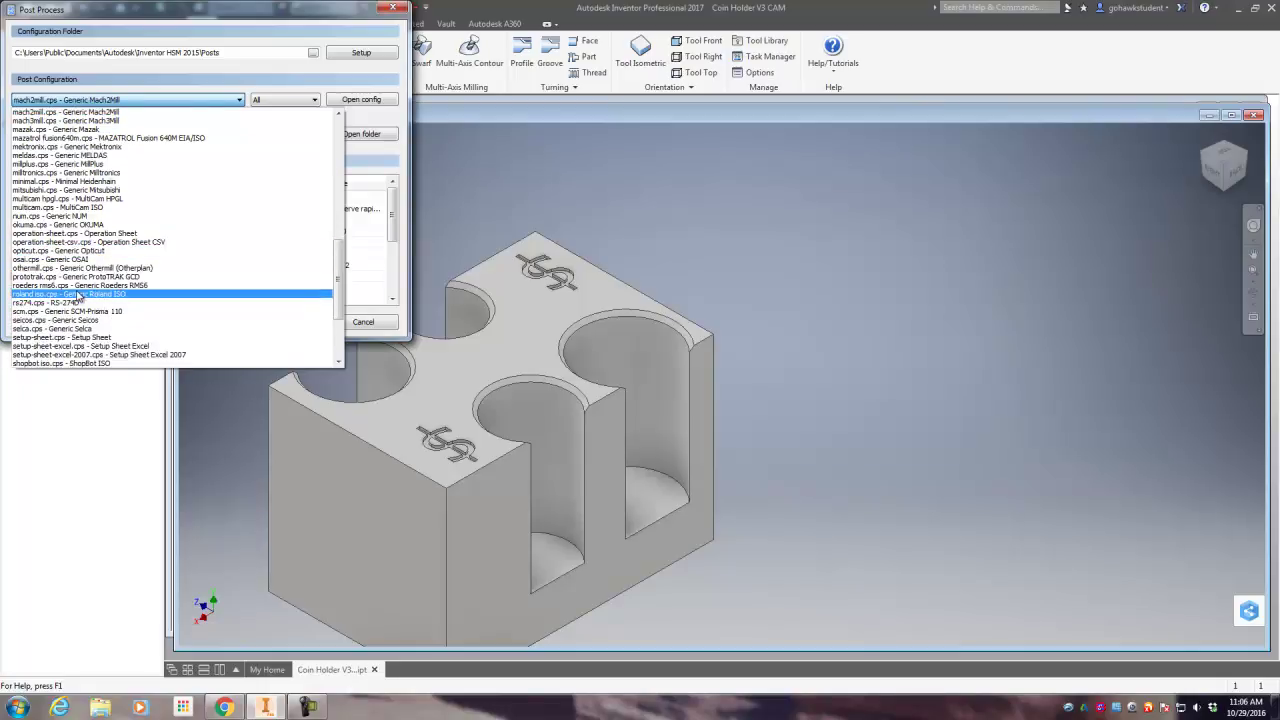
{"action": "scroll", "coordinate": [66, 270], "scroll_direction": "down", "scroll_amount": 3}
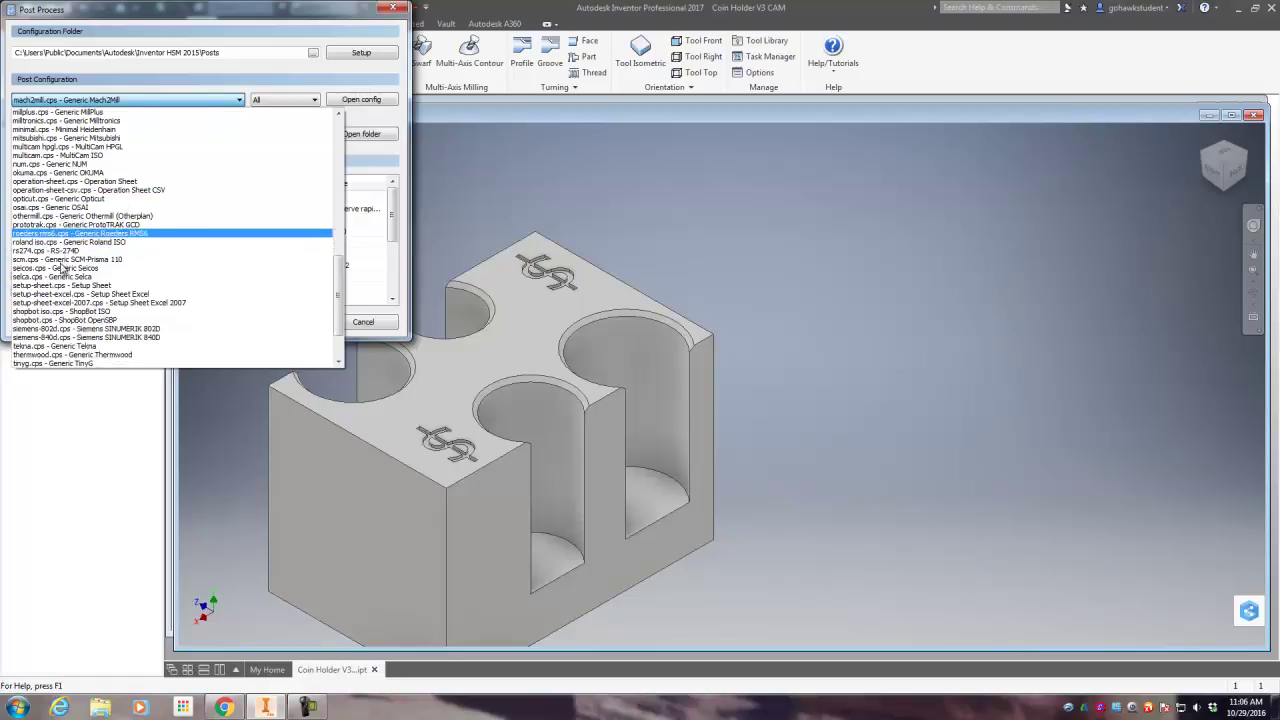
{"action": "scroll", "coordinate": [62, 268], "scroll_direction": "down", "scroll_amount": 2}
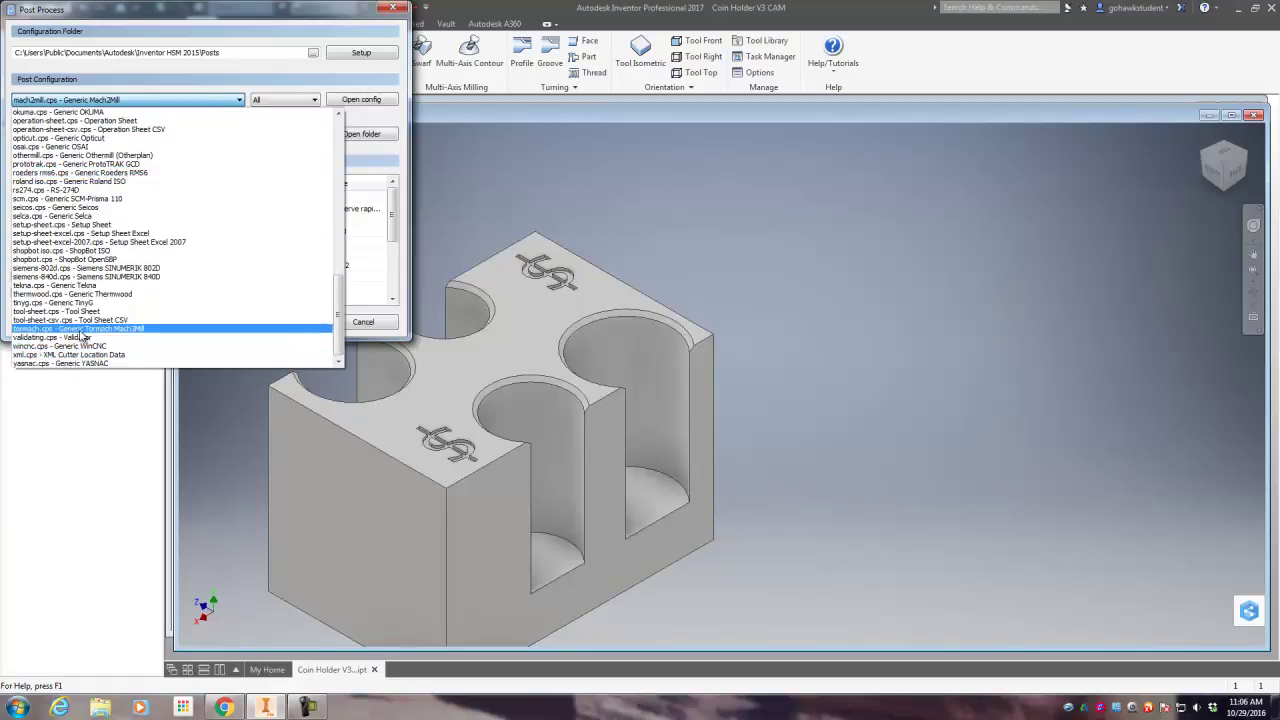
{"action": "left_click", "coordinate": [80, 329]}
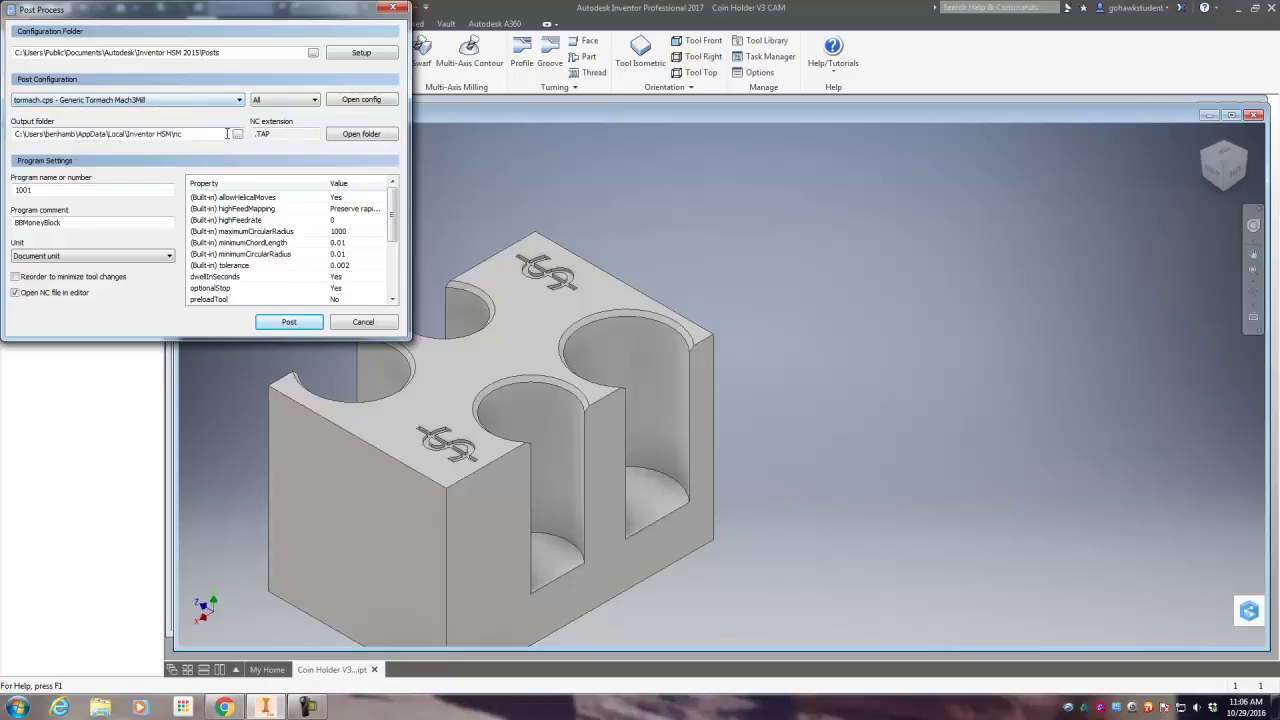
Post the program and save it as 1001 in the nc folder, replacing the existing file.
{"action": "left_click", "coordinate": [288, 322]}
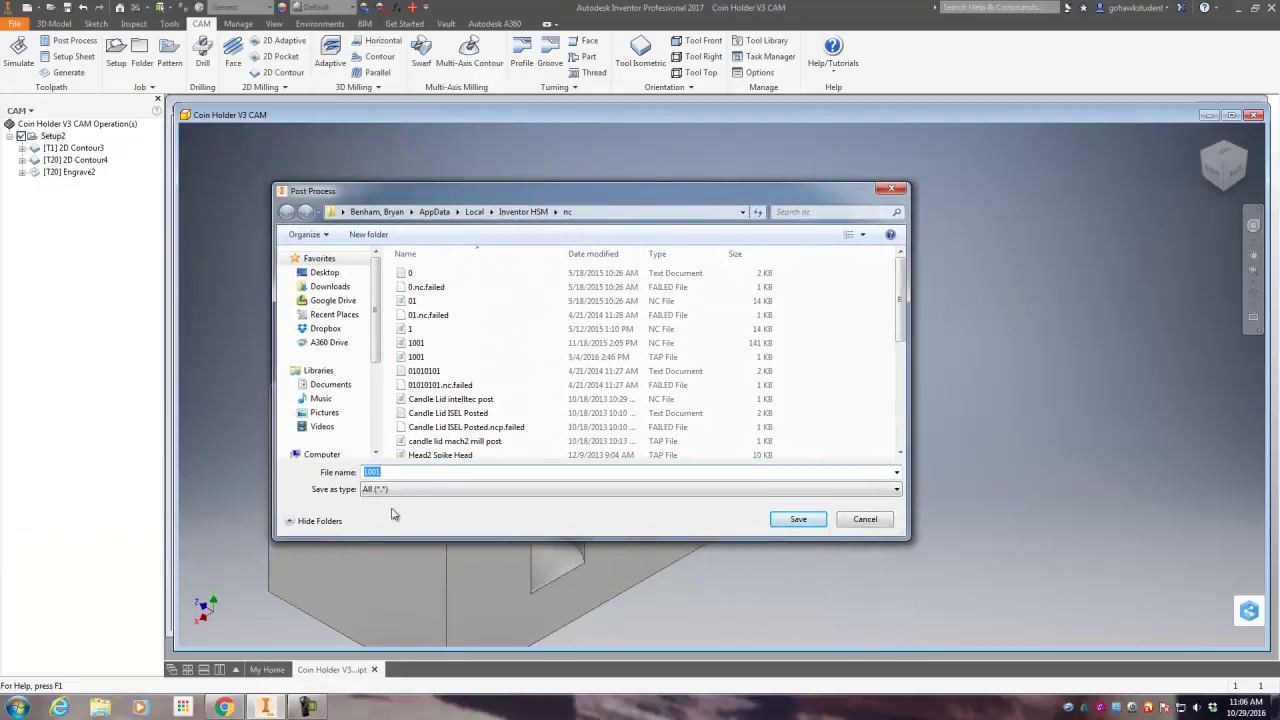
{"action": "left_click", "coordinate": [798, 520]}
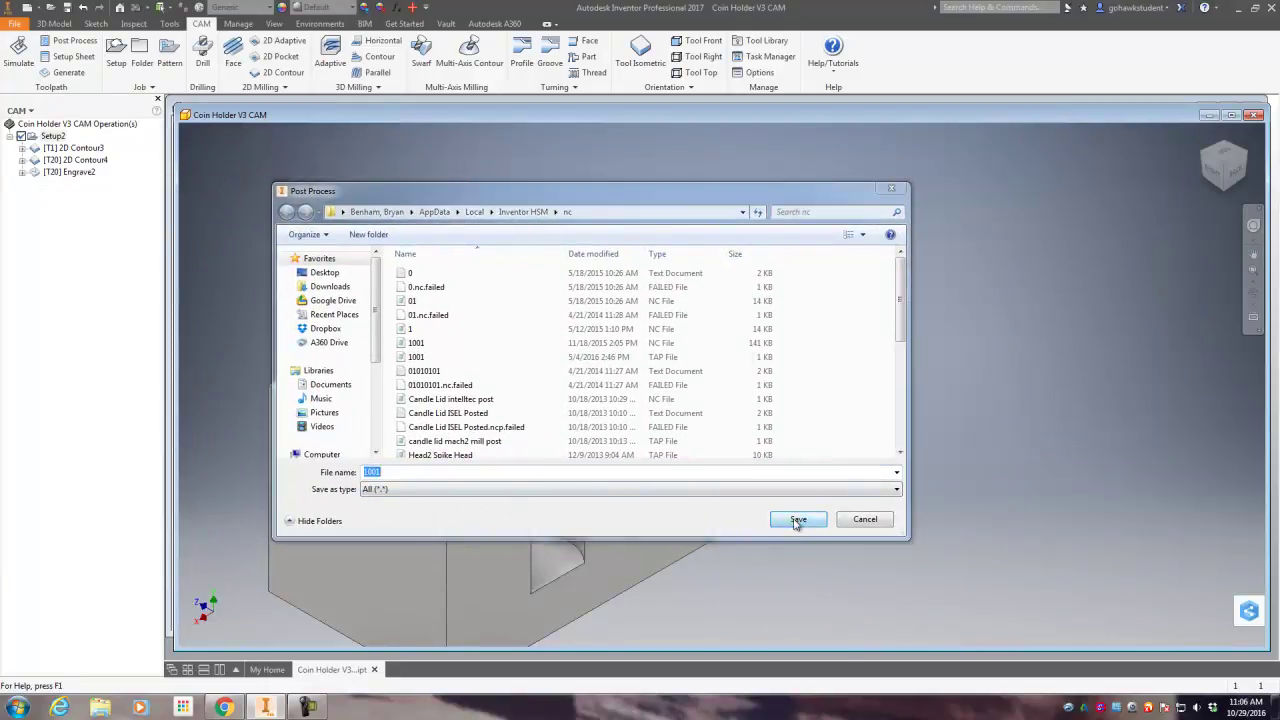
{"action": "left_click", "coordinate": [667, 354]}
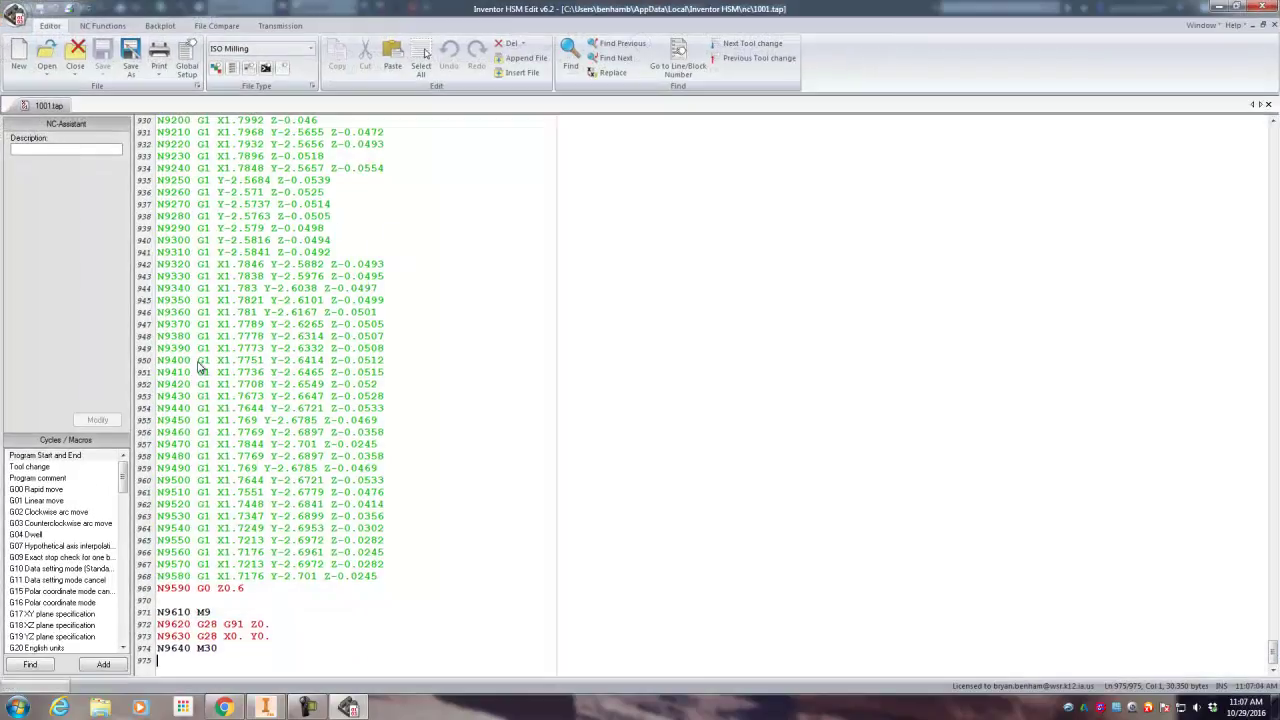
Examine the posted 1001.tap code from its end back to the opening blocks of the first 2D contour.
{"action": "scroll", "coordinate": [233, 390], "scroll_direction": "up", "scroll_amount": 20}
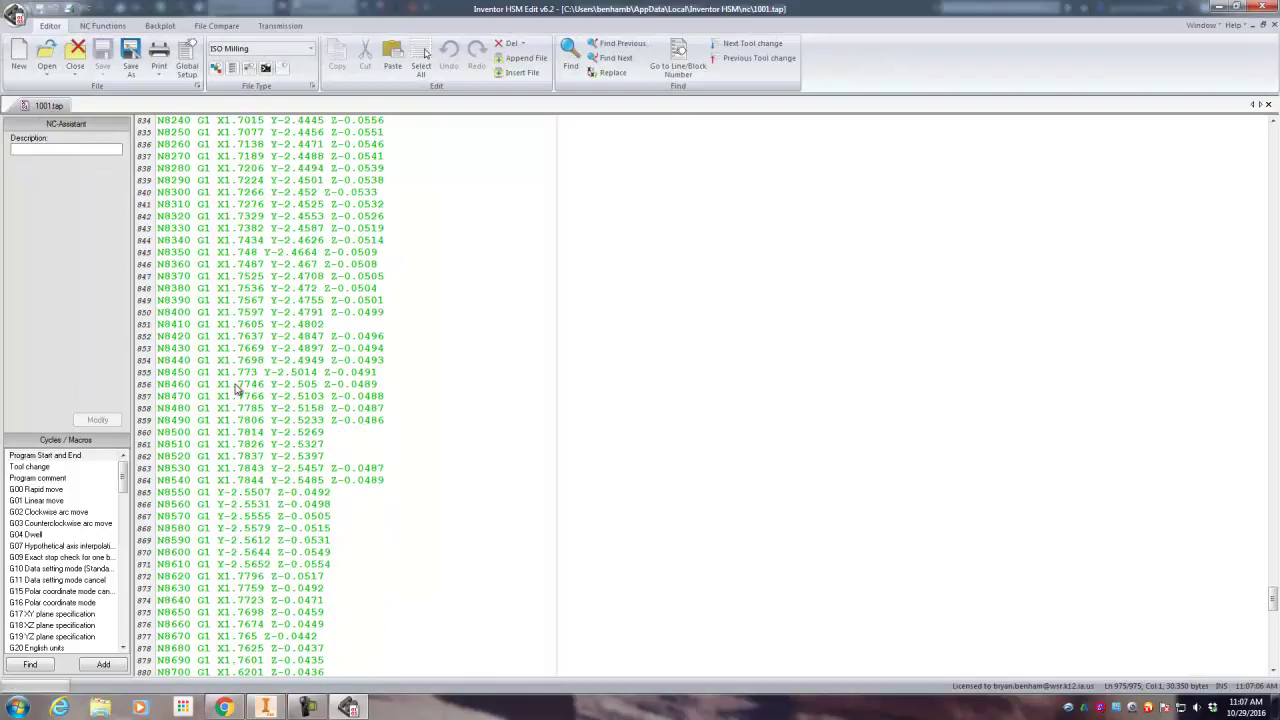
{"action": "scroll", "coordinate": [237, 390], "scroll_direction": "up", "scroll_amount": 20}
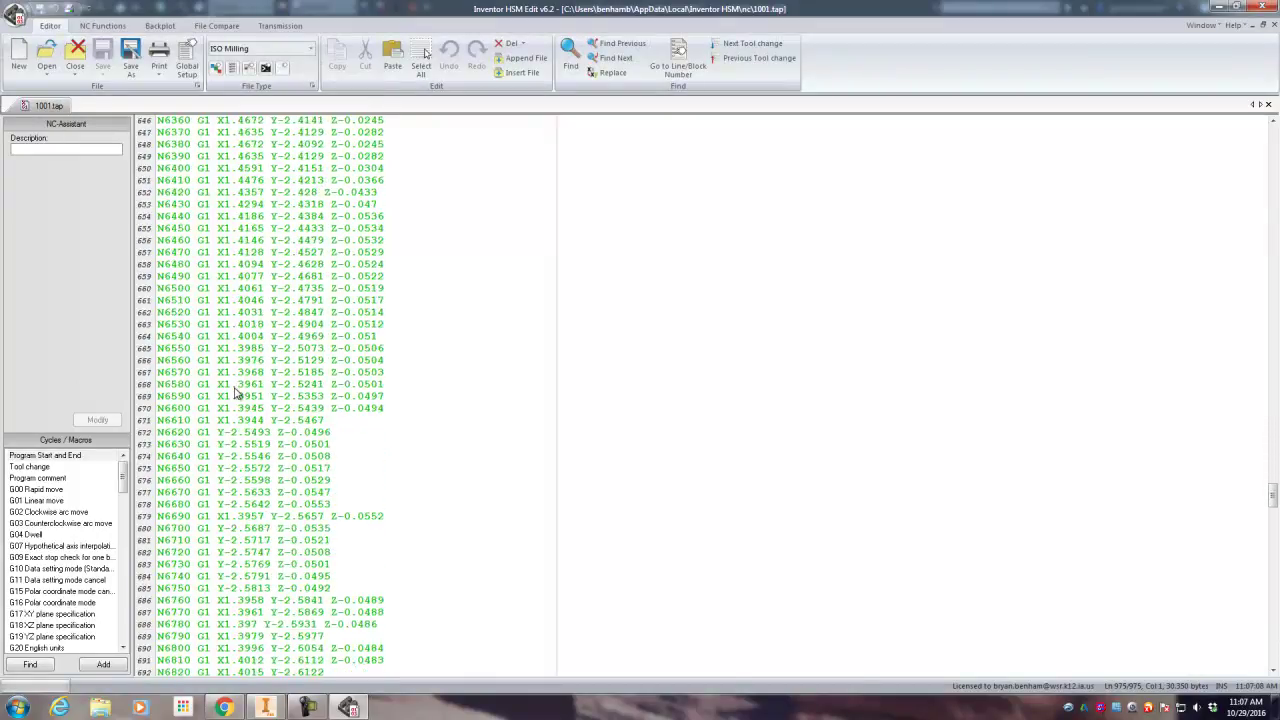
{"action": "left_click_drag", "start_coordinate": [1272, 470], "coordinate": [1254, 136]}
{"action": "scroll", "coordinate": [247, 218], "scroll_direction": "down", "scroll_amount": 1}
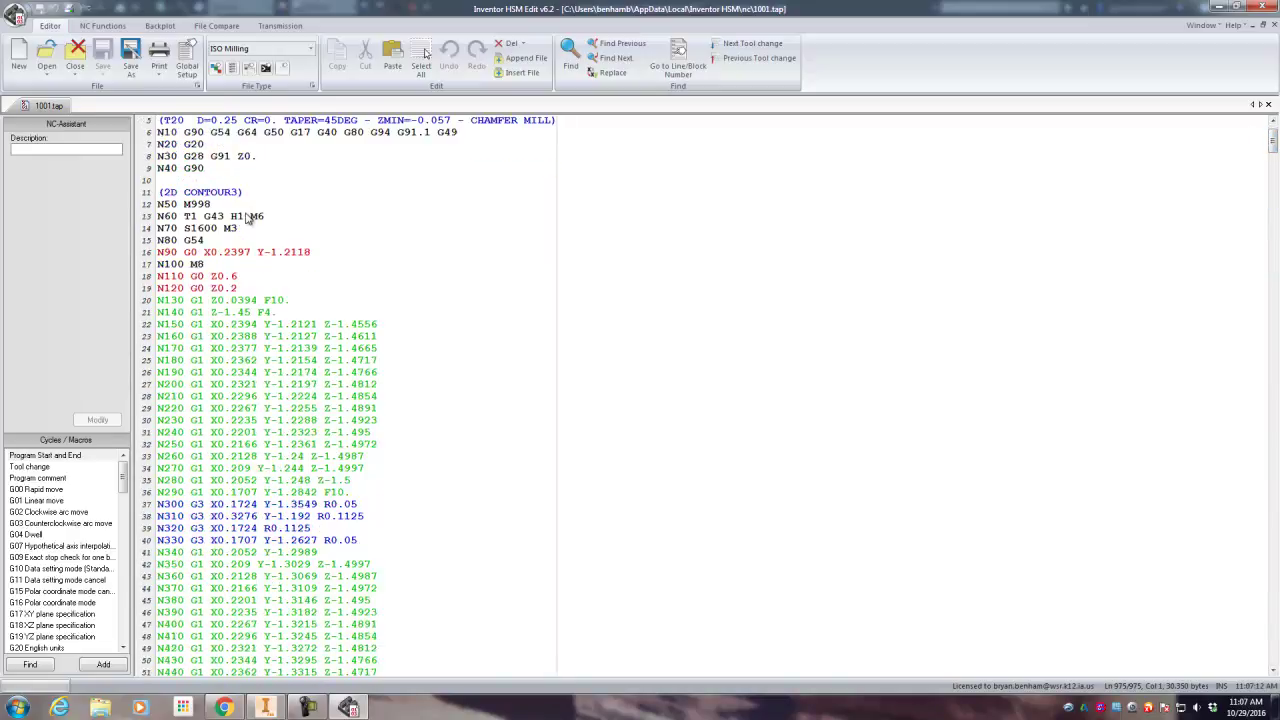
Open a backplot of the 1001.tap toolpath and advance through the code to the end of the program.
{"action": "left_click", "coordinate": [160, 28]}
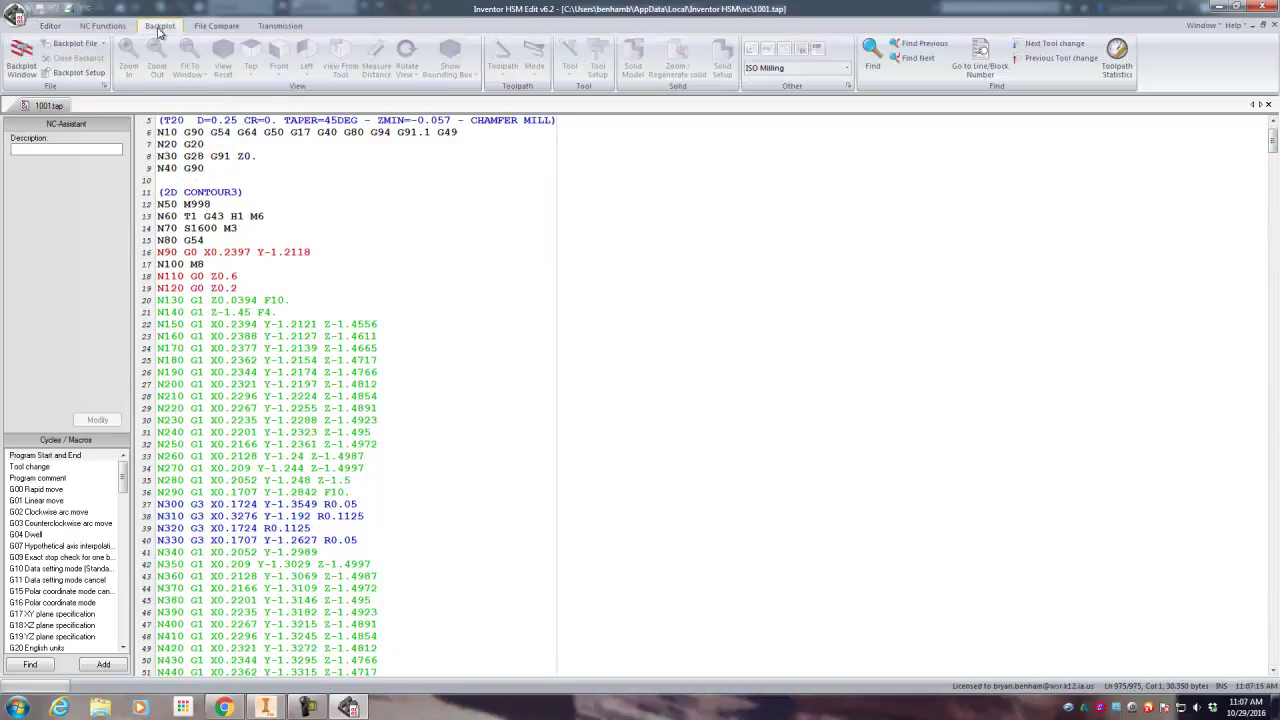
{"action": "left_click", "coordinate": [24, 78]}
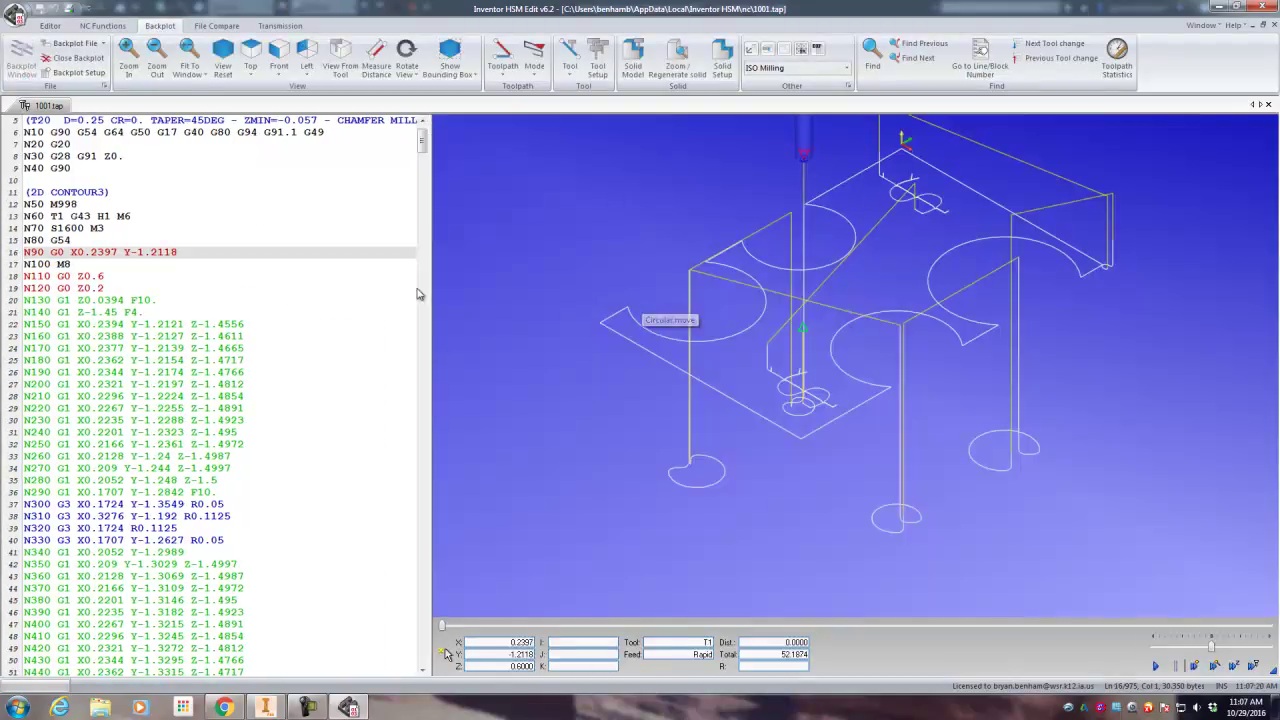
{"action": "key", "text": "Down"}
{"action": "key", "text": "Down"}
{"action": "key", "text": "Down"}
{"action": "key", "text": "Down"}
{"action": "key", "text": "Down"}
{"action": "key", "text": "Down"}
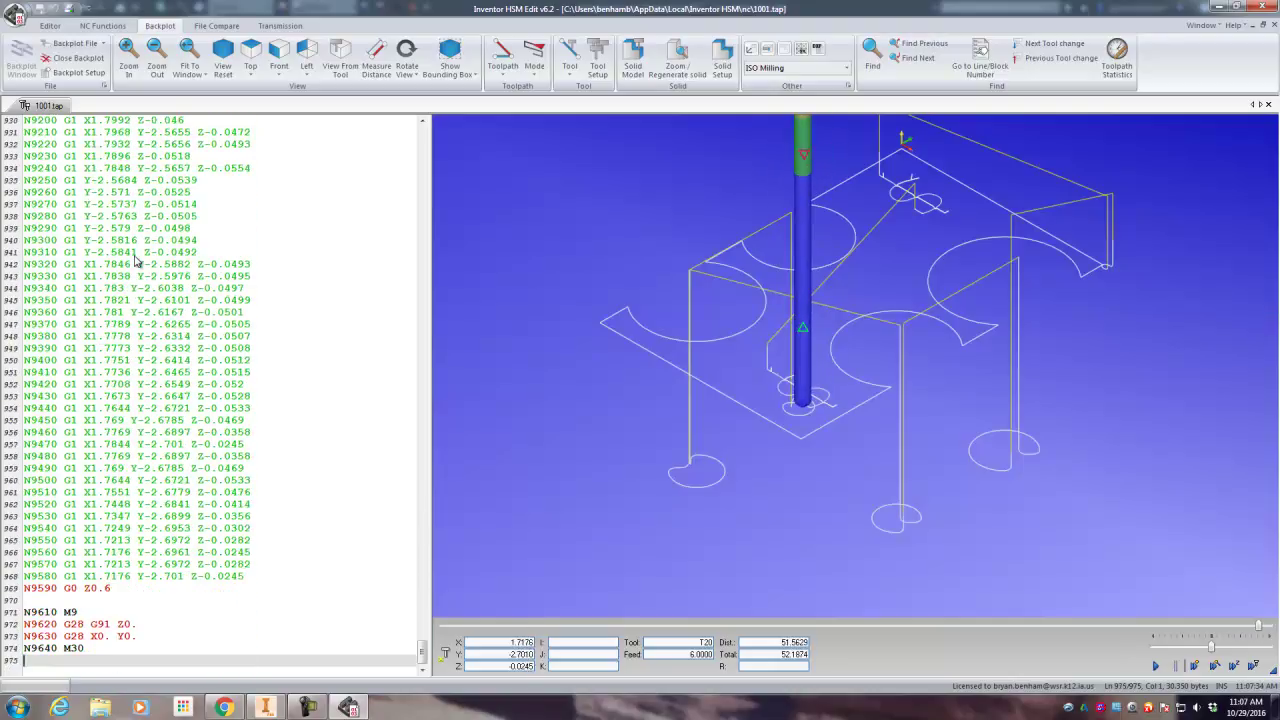
Trace the backplot backwards line by line from the program end through the final engraving moves to block N9240.
{"action": "key", "text": "Up"}
{"action": "key", "text": "Up"}
{"action": "key", "text": "Up"}
{"action": "key", "text": "Up"}
{"action": "key", "text": "Up"}
{"action": "key", "text": "Up"}
{"action": "key", "text": "Up"}
{"action": "key", "text": "Up"}
{"action": "key", "text": "Up"}
{"action": "key", "text": "Up"}
{"action": "key", "text": "Up"}
{"action": "key", "text": "Up"}
{"action": "key", "text": "Up"}
{"action": "key", "text": "Up"}
{"action": "key", "text": "Up"}
{"action": "key", "text": "Up"}
{"action": "key", "text": "Up"}
{"action": "key", "text": "Up"}
{"action": "key", "text": "Up"}
{"action": "key", "text": "Up"}
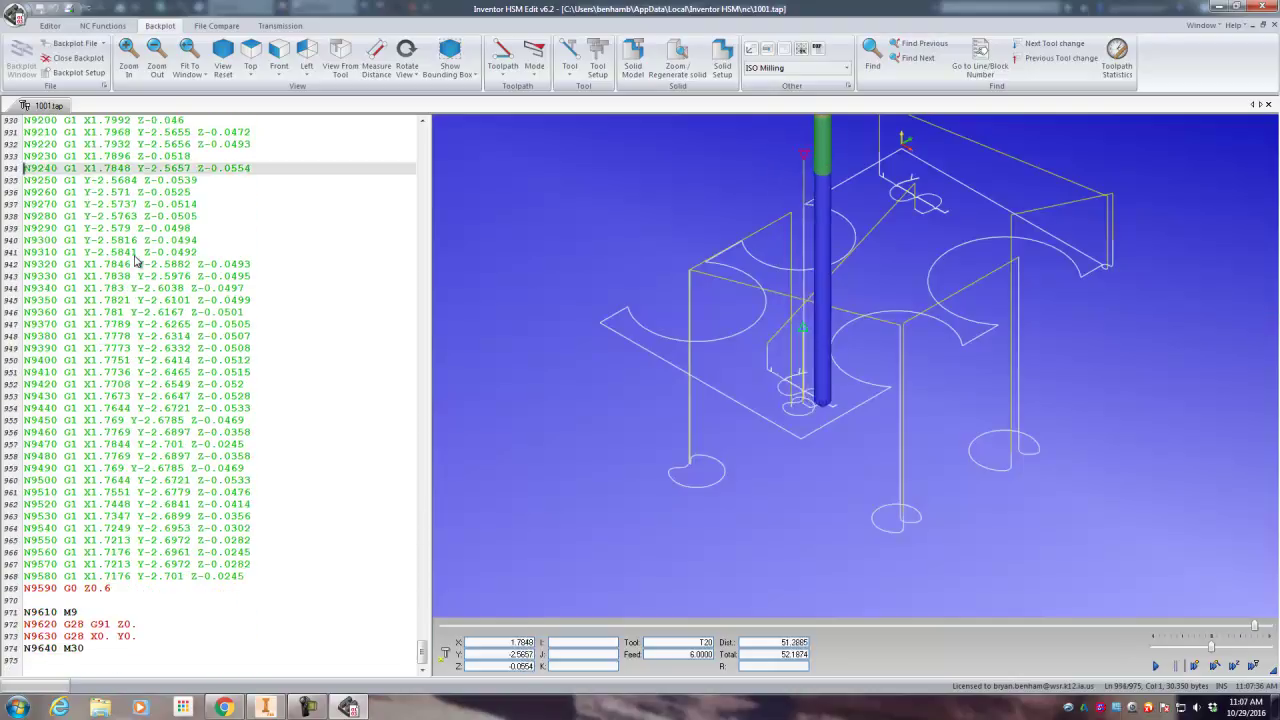
Trace the backplot further backwards line by line through the engraving moves from block N9240 to block N7140.
{"action": "key", "text": "Up"}
{"action": "key", "text": "Up"}
{"action": "key", "text": "Up"}
{"action": "key", "text": "Up"}
{"action": "key", "text": "Up"}
{"action": "key", "text": "Up"}
{"action": "key", "text": "Up"}
{"action": "key", "text": "Up"}
{"action": "key", "text": "Up"}
{"action": "key", "text": "Up"}
{"action": "key", "text": "Up"}
{"action": "key", "text": "Up"}
{"action": "key", "text": "Up"}
{"action": "key", "text": "Up"}
{"action": "key", "text": "Up"}
{"action": "key", "text": "Up"}
{"action": "key", "text": "Up"}
{"action": "key", "text": "Up"}
{"action": "key", "text": "Up"}
{"action": "key", "text": "Up"}
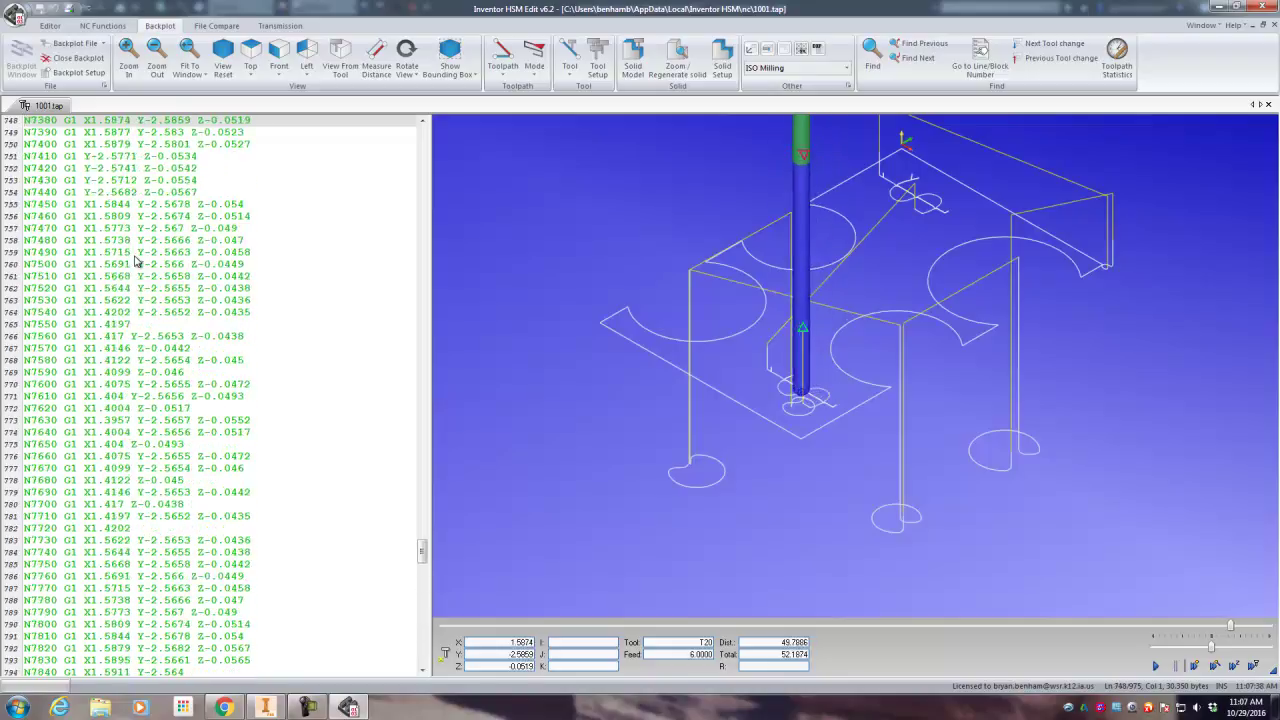
Start saving a copy of the program and go to 1-Ready to Cut\Tormach CNC\CNC P1-2 on the public P: drive.
{"action": "left_click", "coordinate": [16, 16]}
{"action": "left_click", "coordinate": [45, 169]}
{"action": "left_click", "coordinate": [677, 286]}
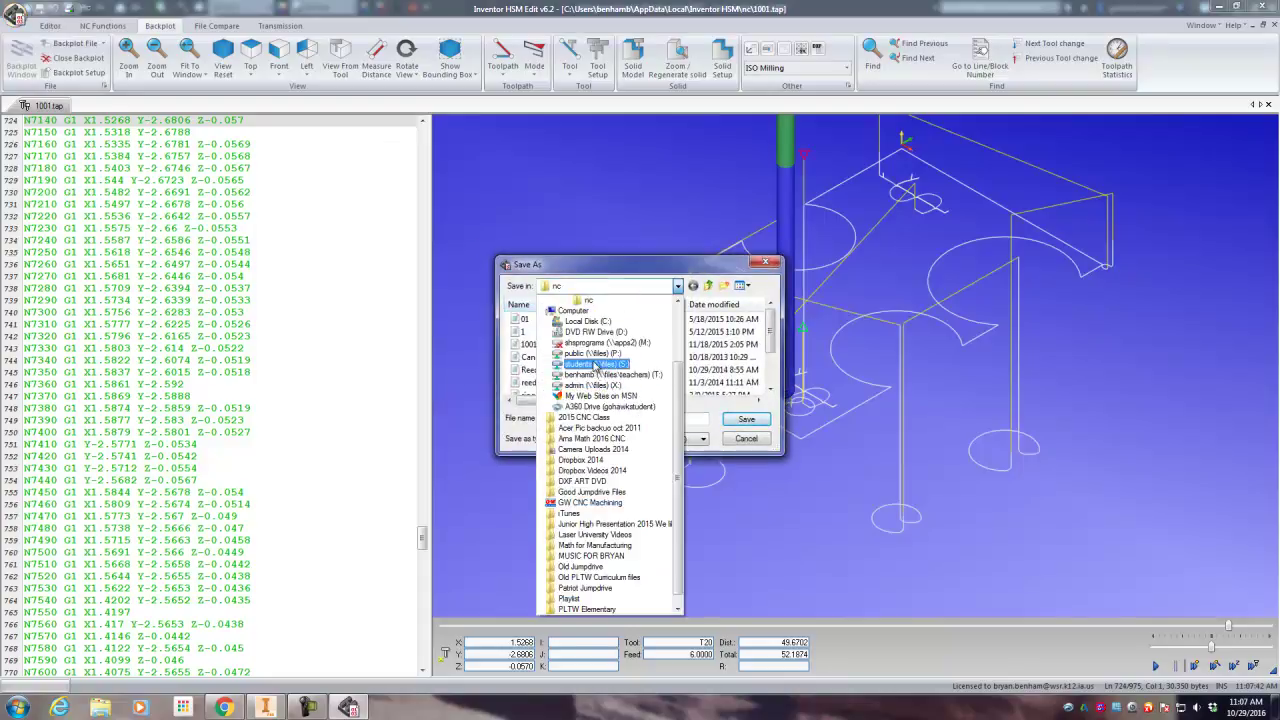
{"action": "left_click", "coordinate": [593, 354]}
{"action": "double_click", "coordinate": [545, 319]}
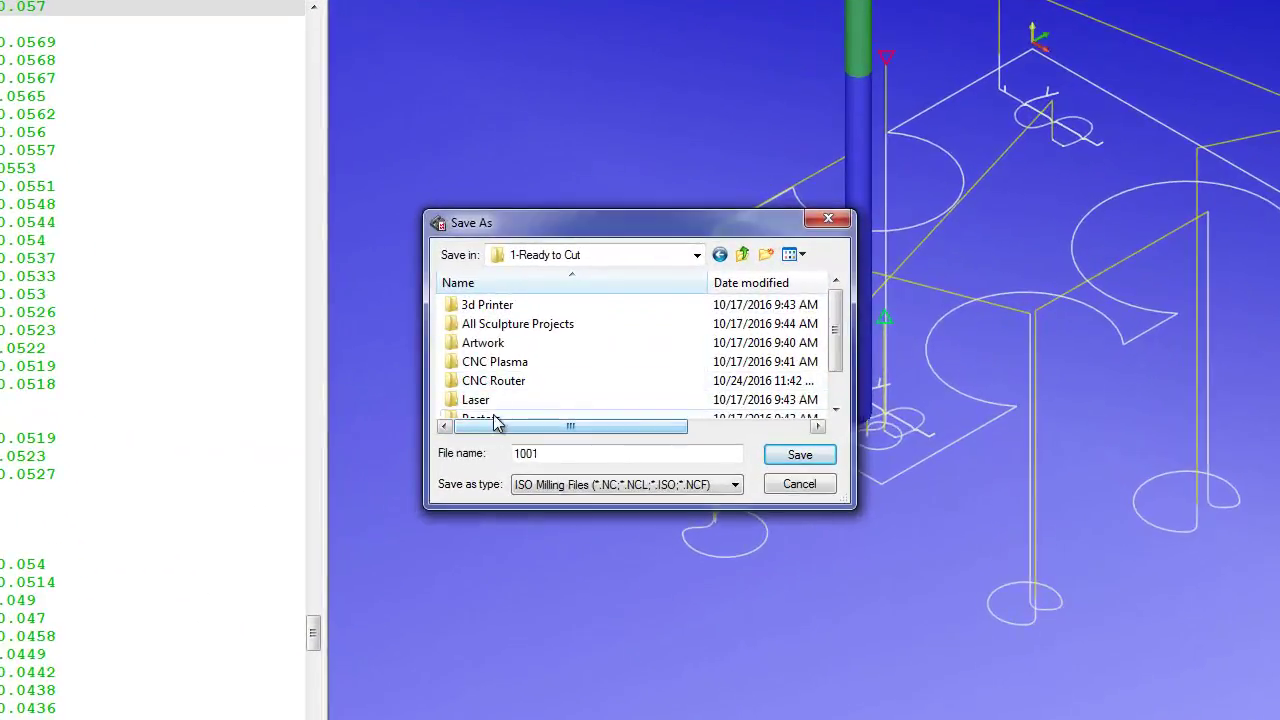
{"action": "left_click_drag", "start_coordinate": [836, 354], "coordinate": [837, 366]}
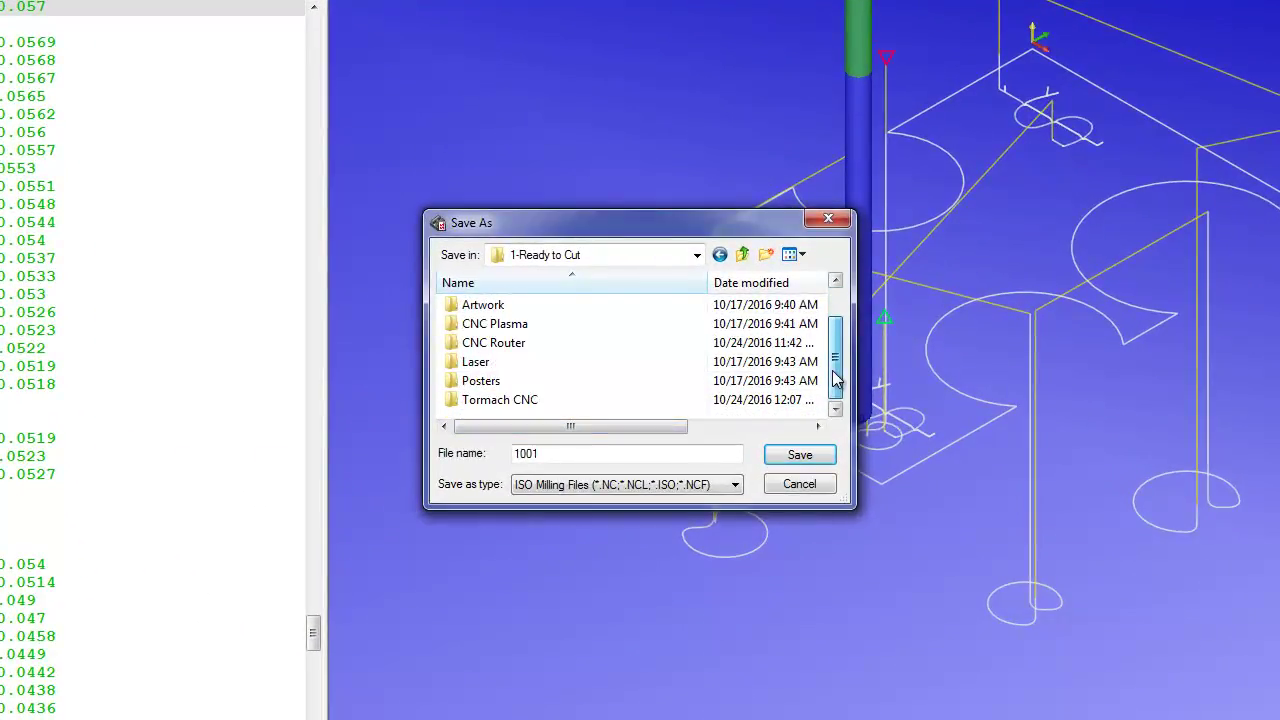
{"action": "double_click", "coordinate": [546, 401]}
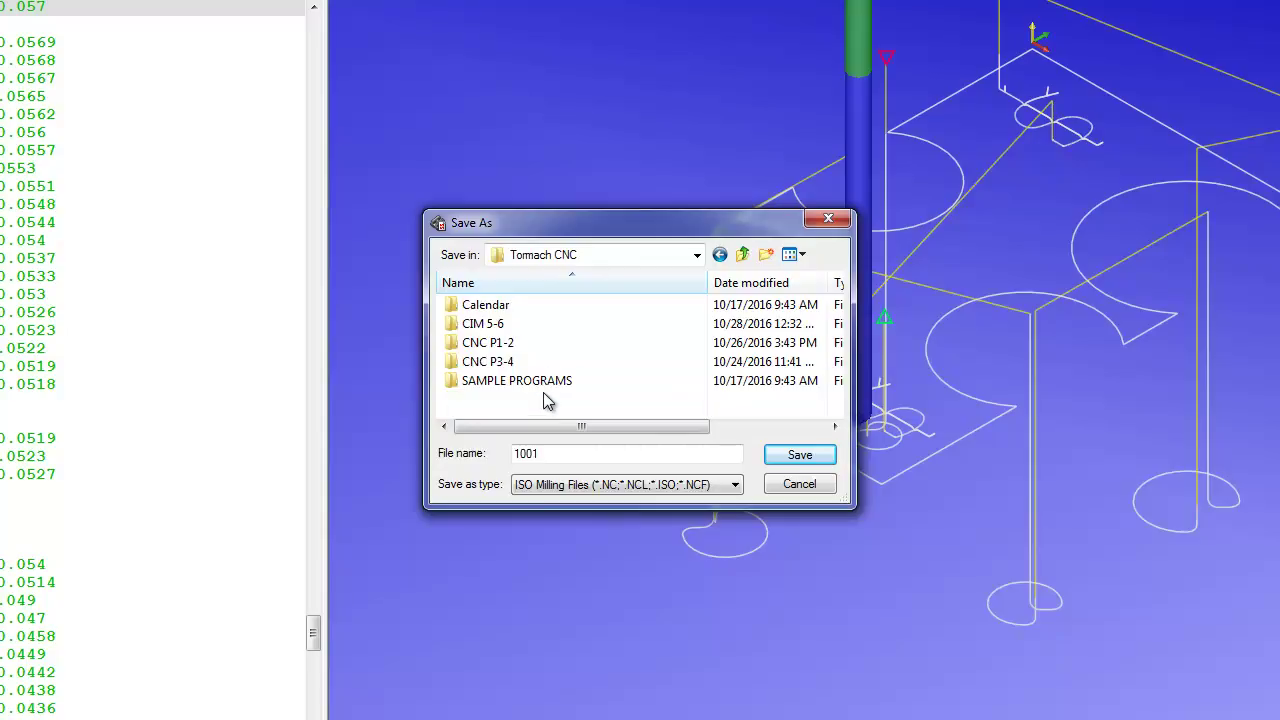
{"action": "left_click", "coordinate": [500, 345]}
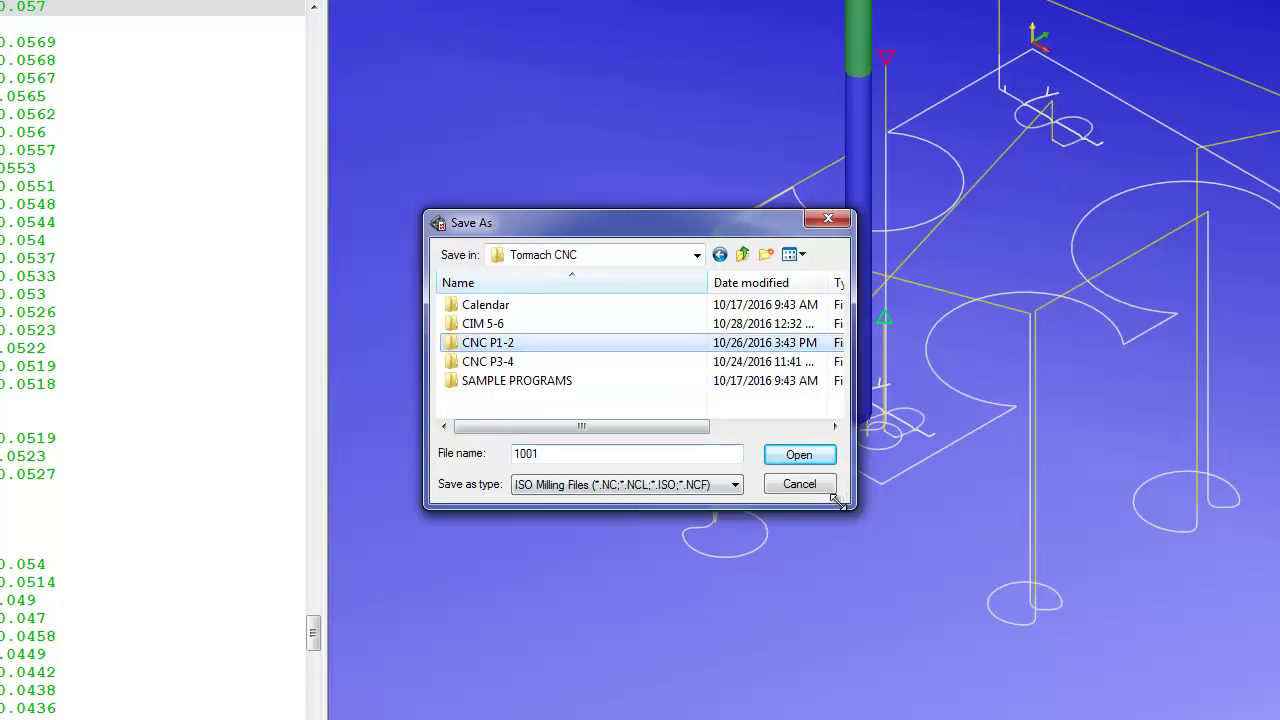
{"action": "left_click", "coordinate": [803, 458]}
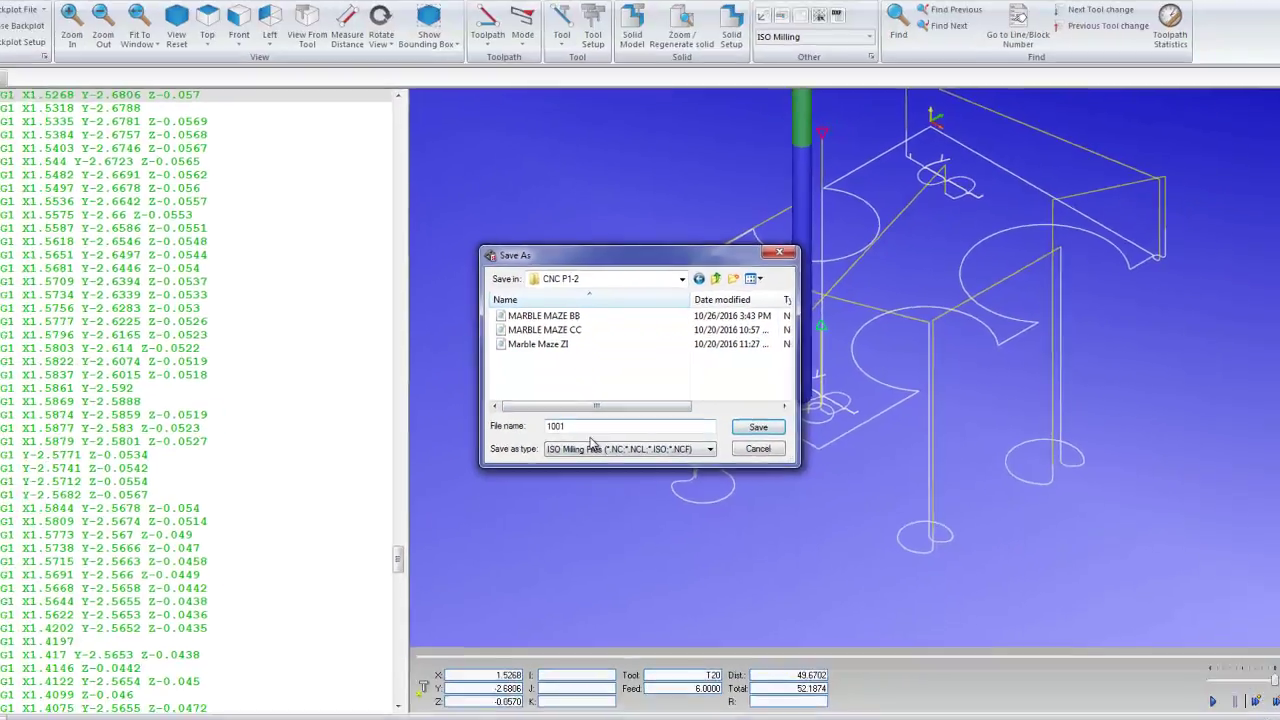
Name the program copy BBMoneyBlock and save it as an ISO milling file in the CNC P1-2 folder.
{"action": "type", "text": "BB"}
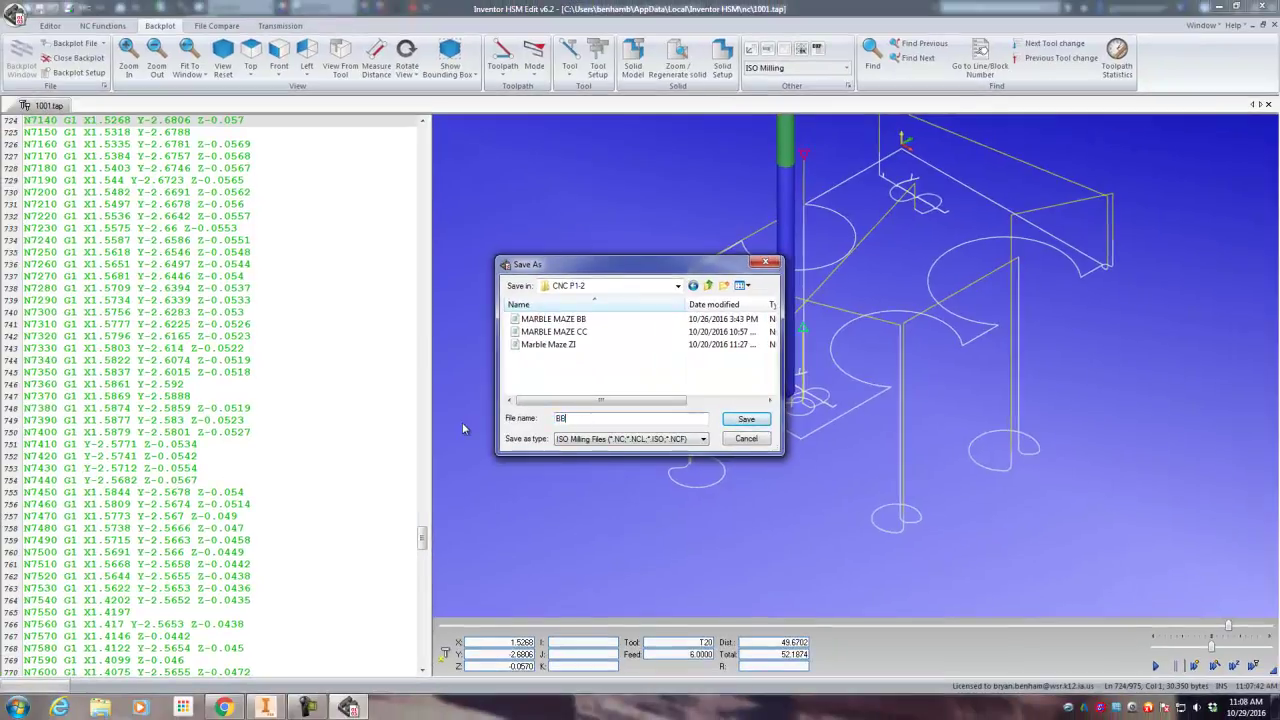
{"action": "type", "text": "MoneyBlock"}
{"action": "key", "text": "Return"}
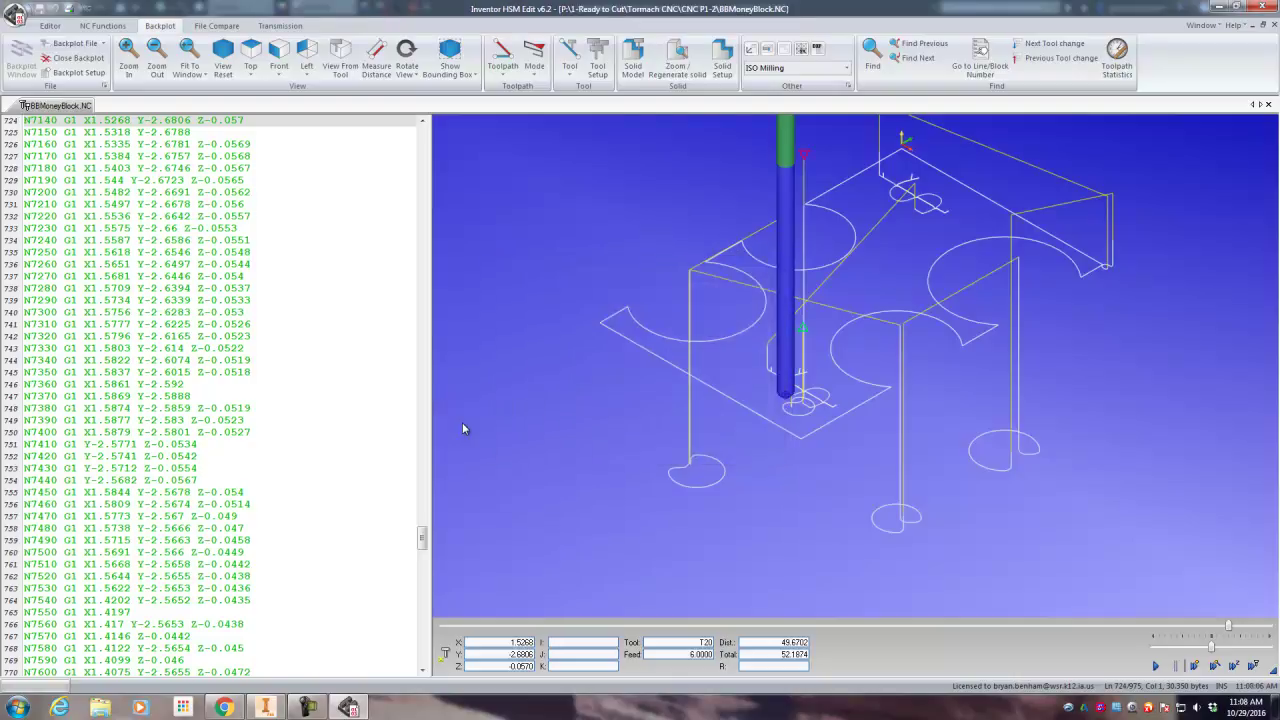